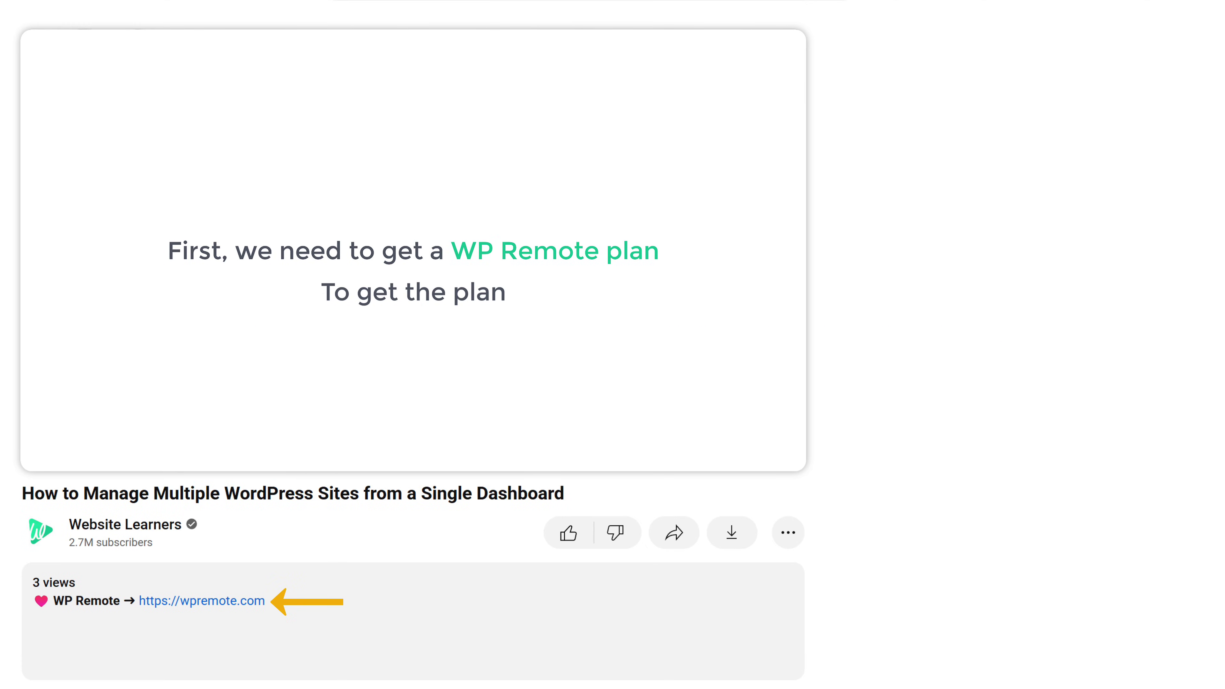
Open the WP Remote pricing page and choose Buy Now on the Essential plan for 3 sites.
left_click(230, 599)
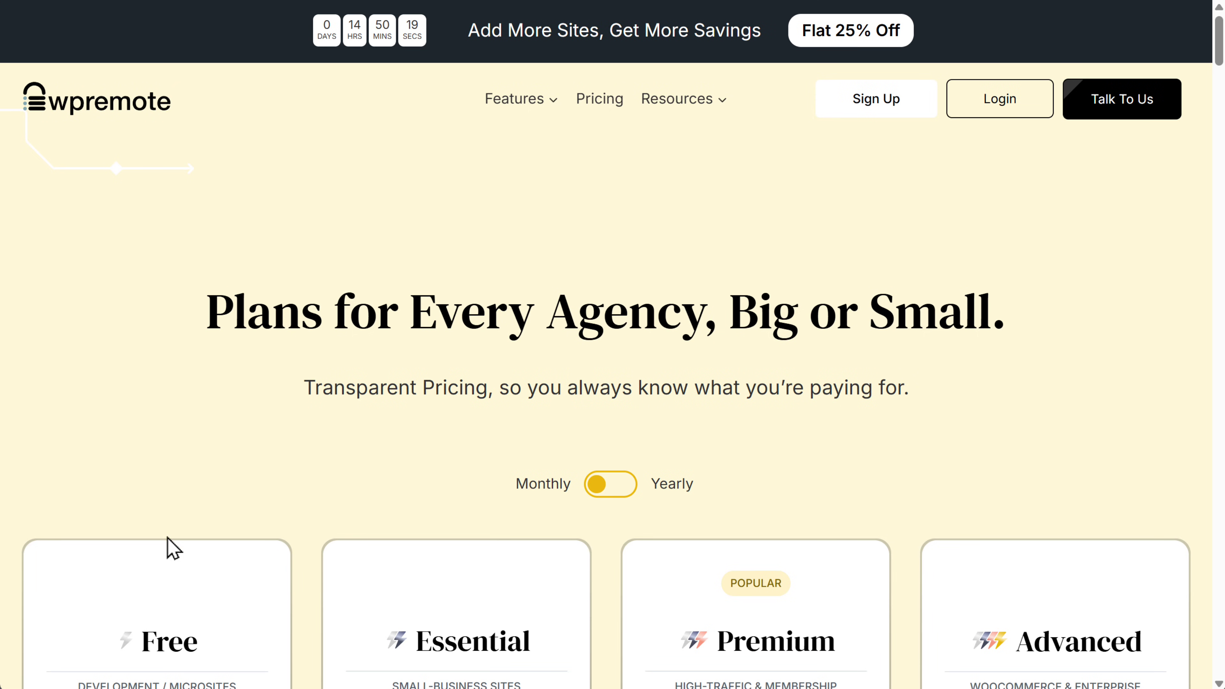
left_click_drag(1219, 43, 1220, 75)
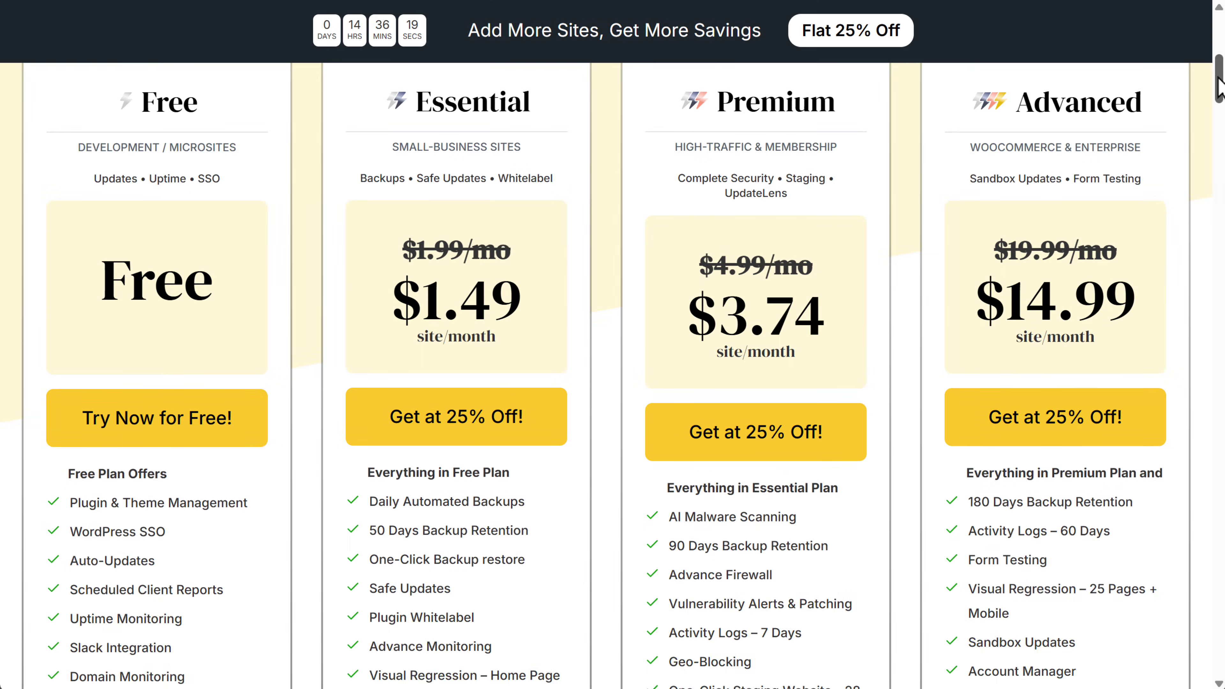
left_click_drag(1219, 77, 1219, 123)
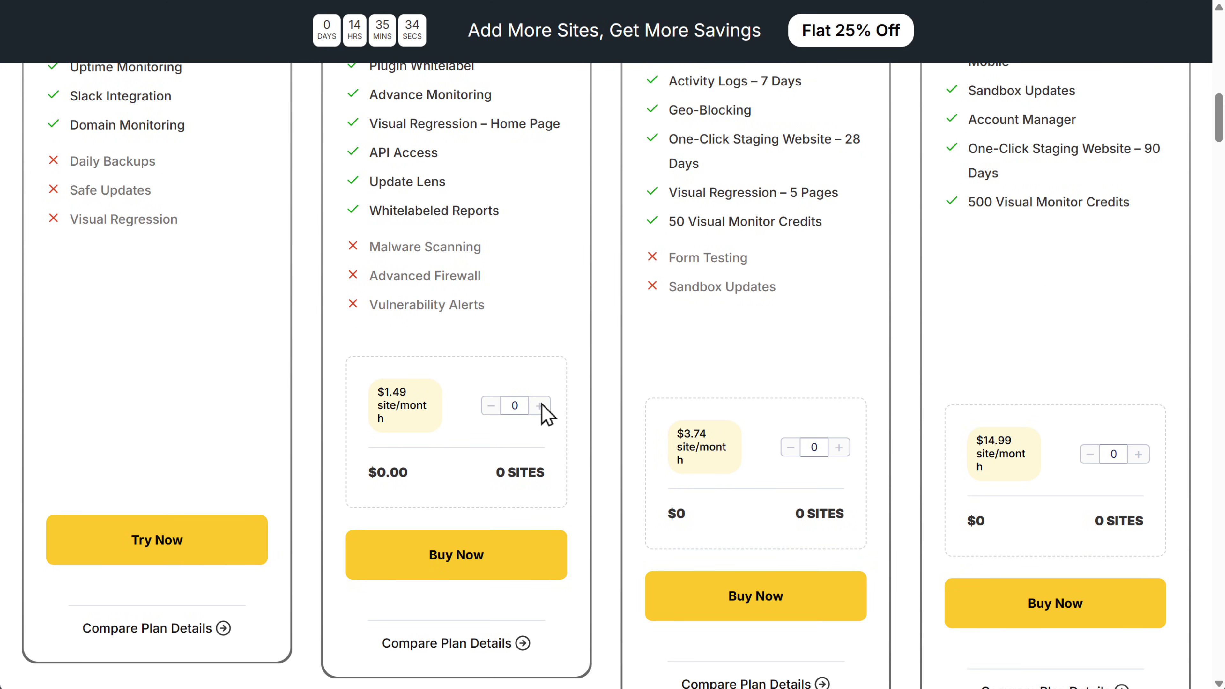
left_click(453, 574)
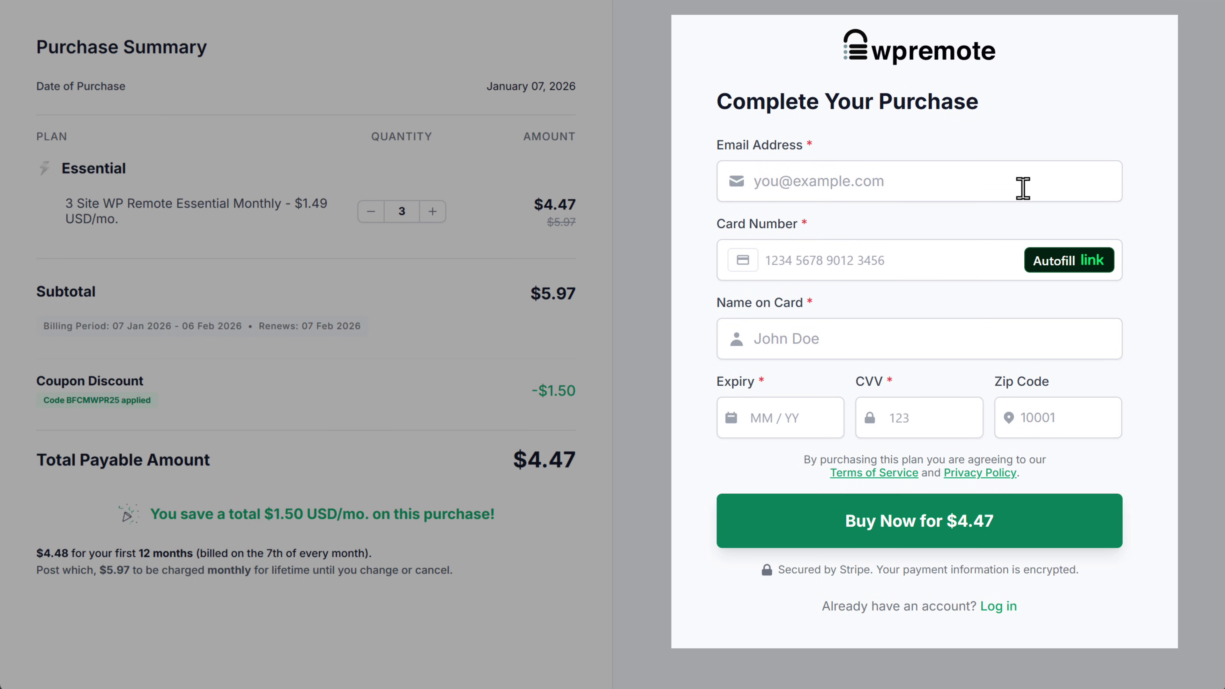
Enter the purchaser's e-mail, card number and cardholder name, then pay $4.47.
left_click(1023, 189)
key("Tab")
type("4242424242424242")
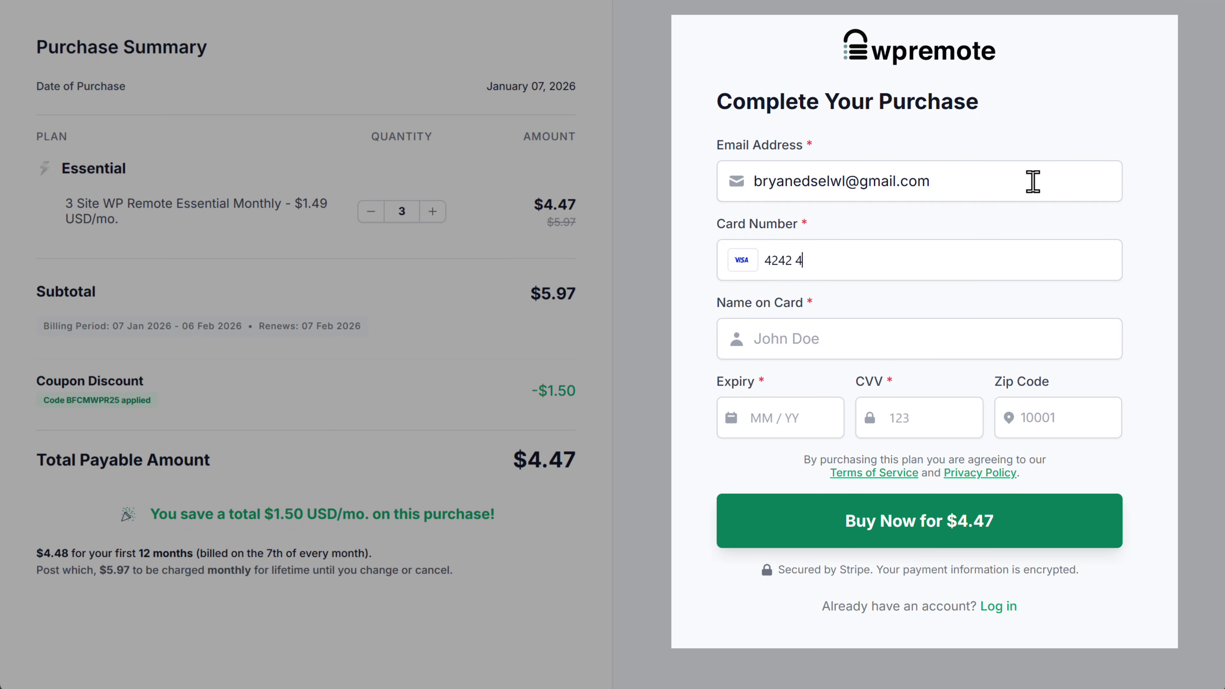
key("Tab")
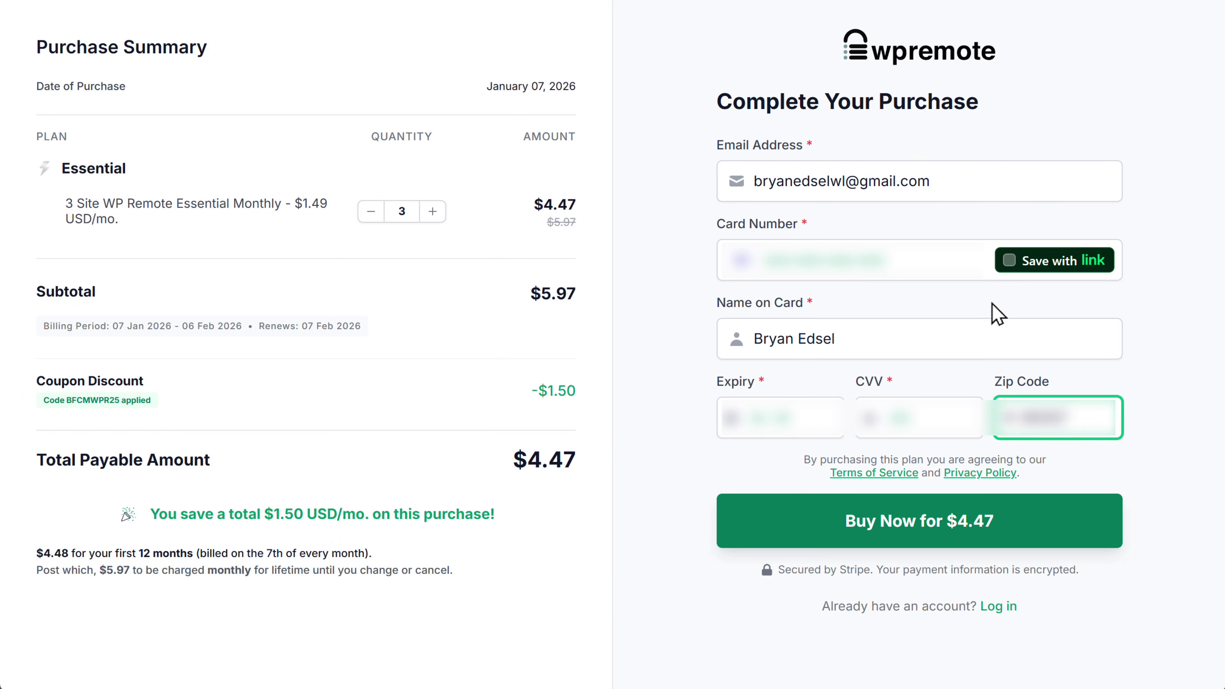
left_click(919, 539)
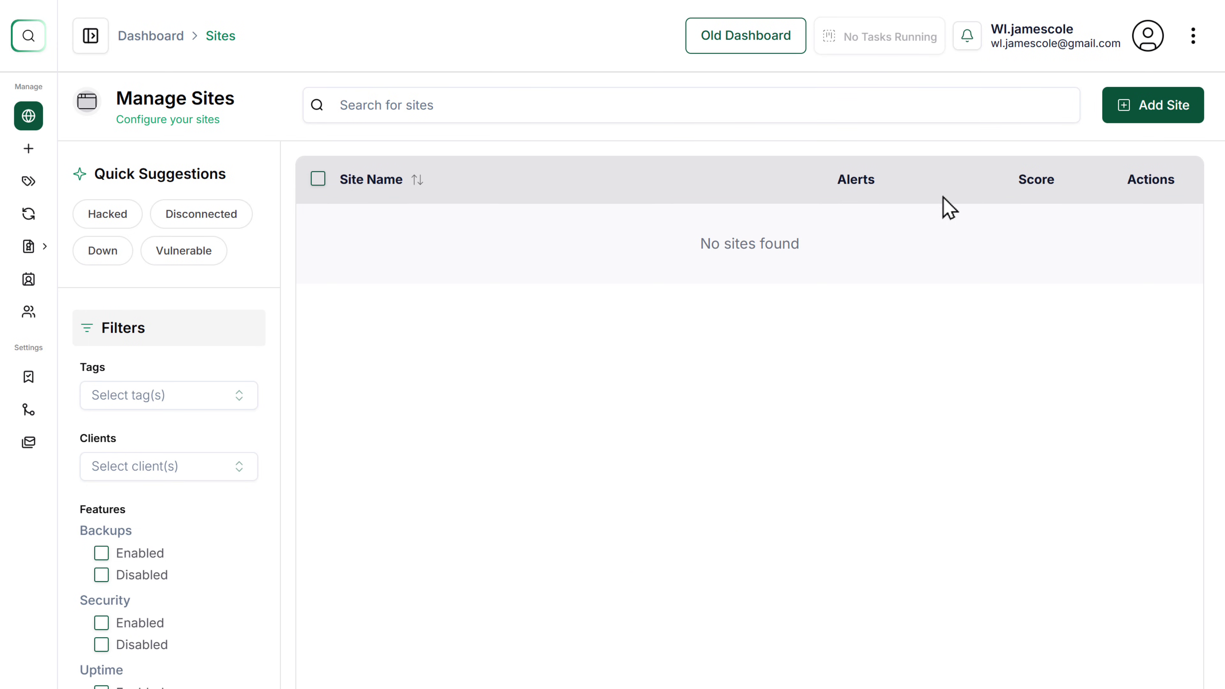
left_click(1106, 112)
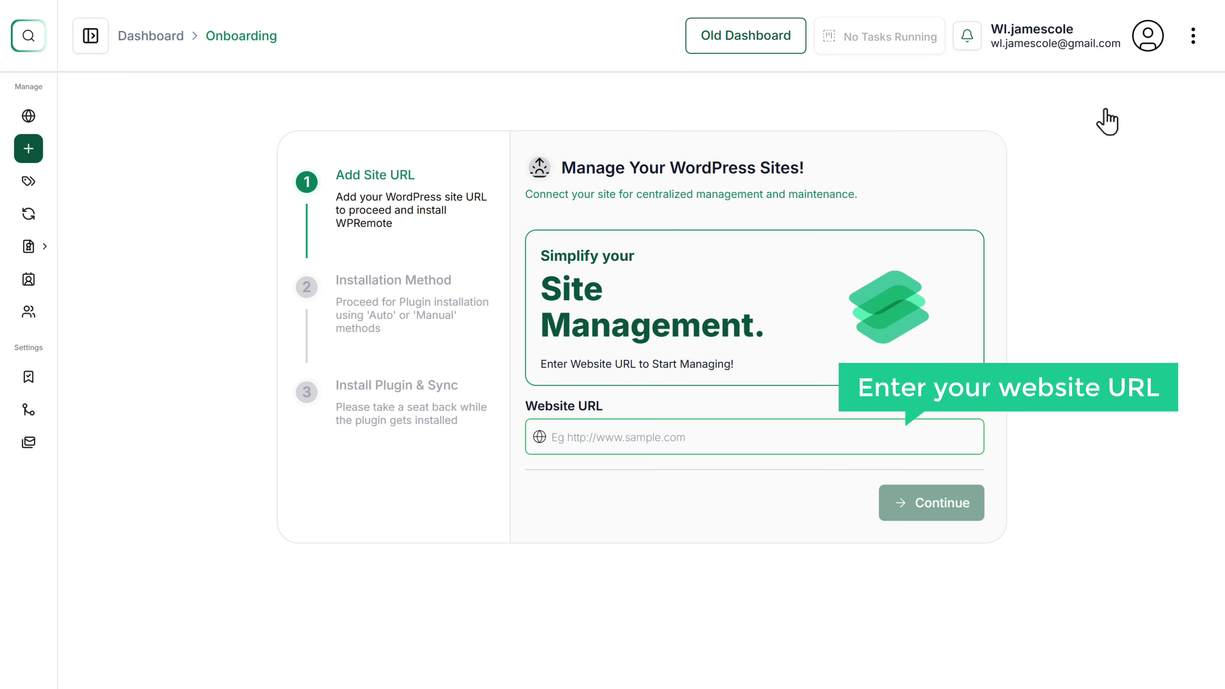
left_click(331, 19)
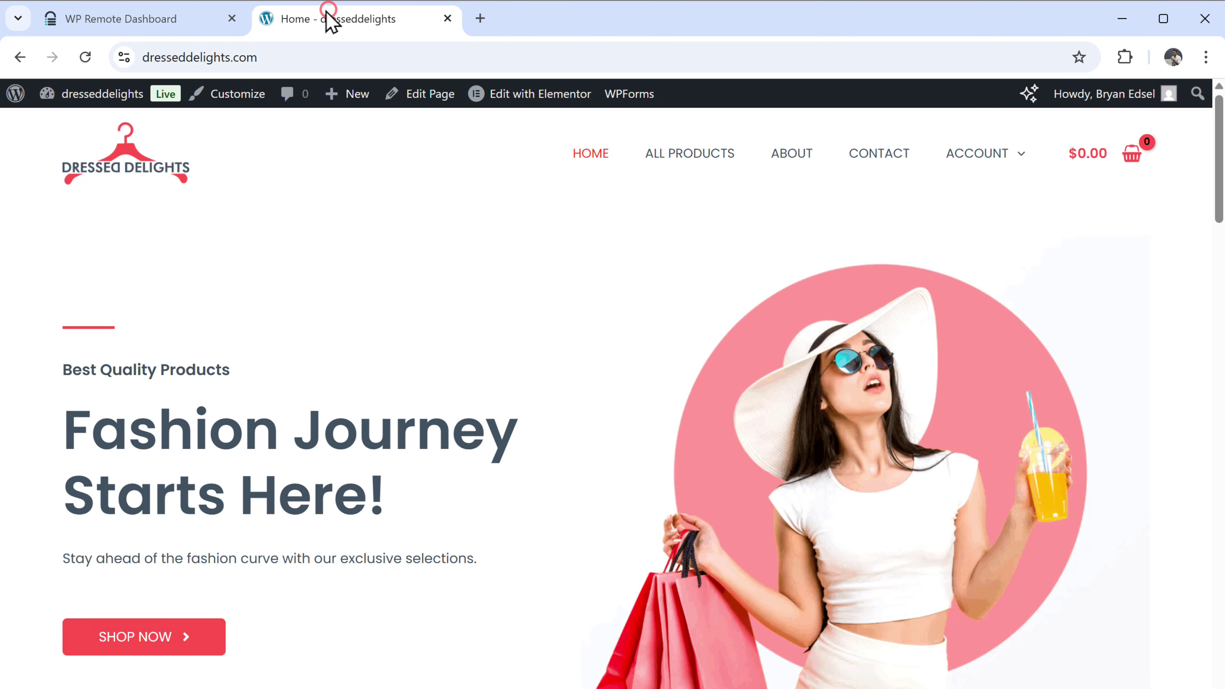
left_click(300, 48)
right_click(304, 58)
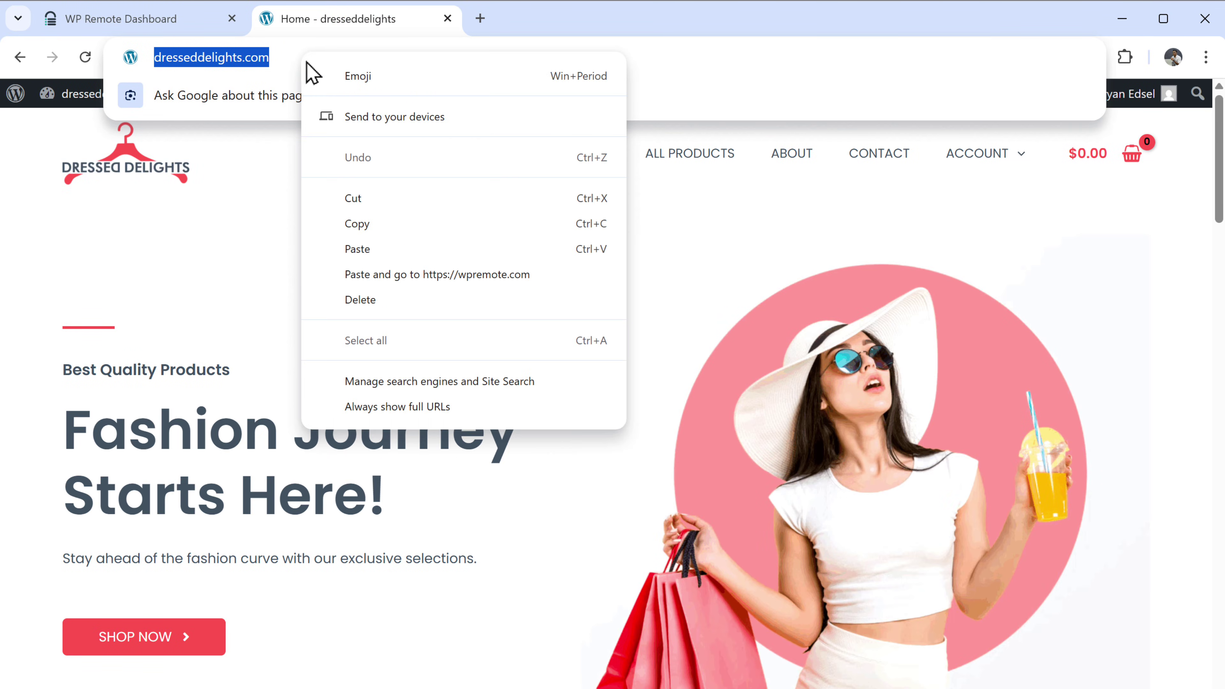
left_click(387, 224)
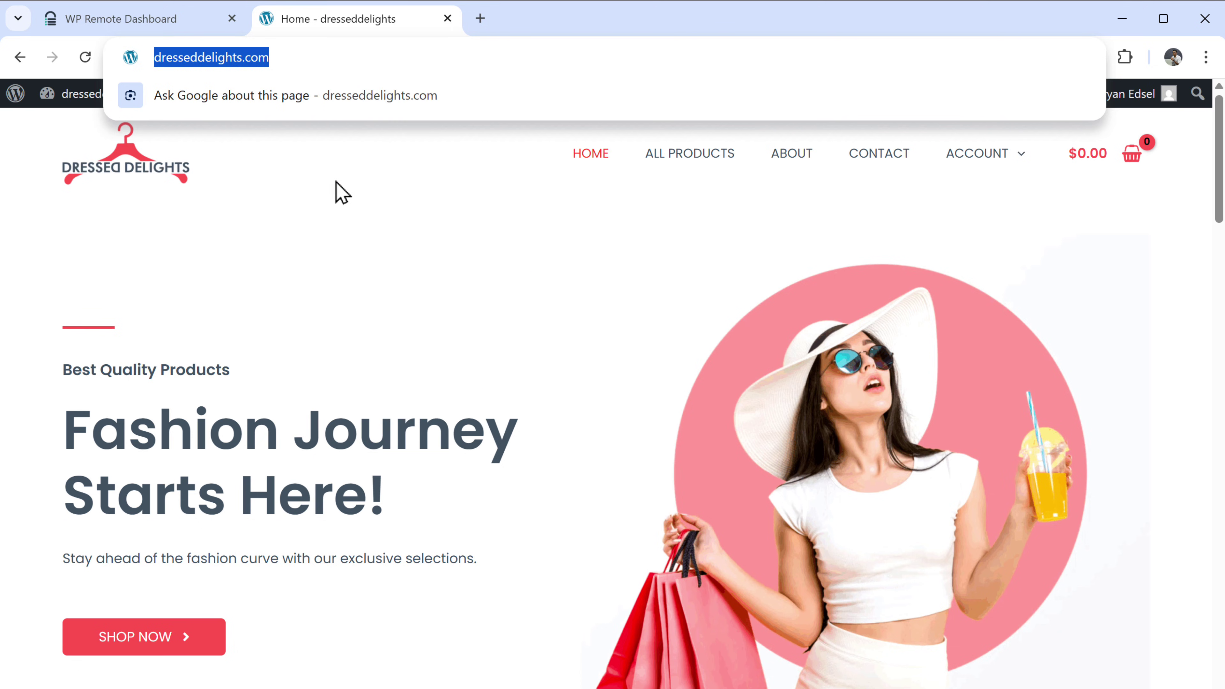
left_click(179, 20)
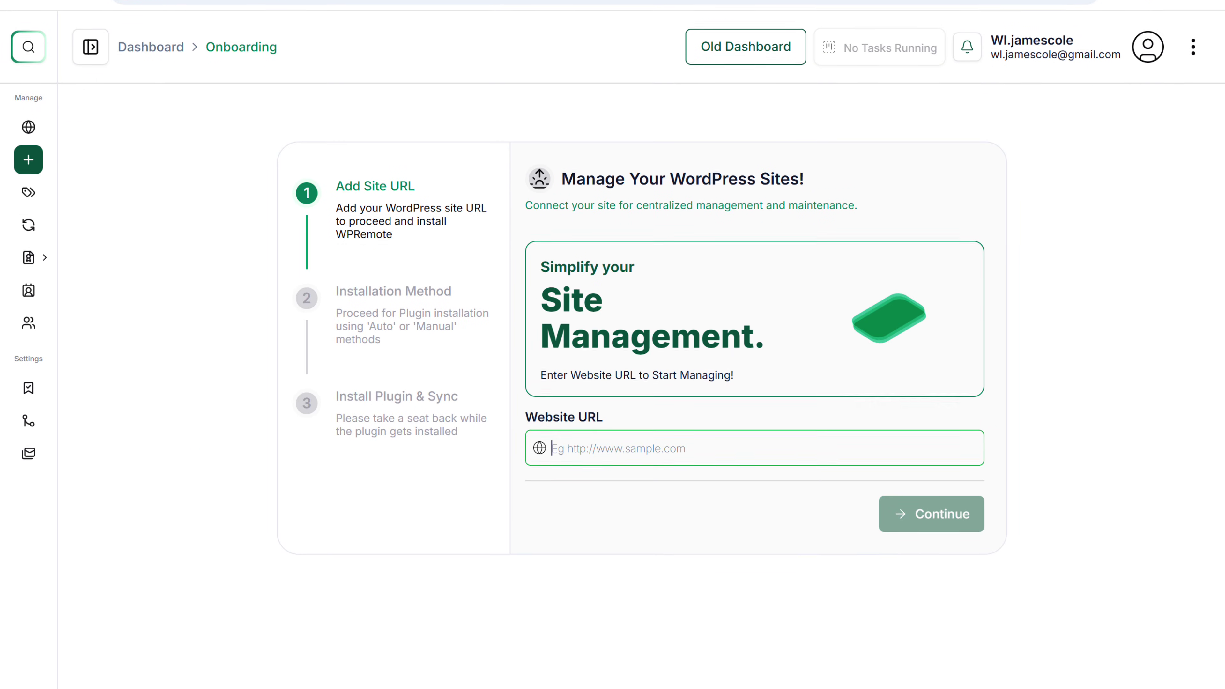
right_click(649, 442)
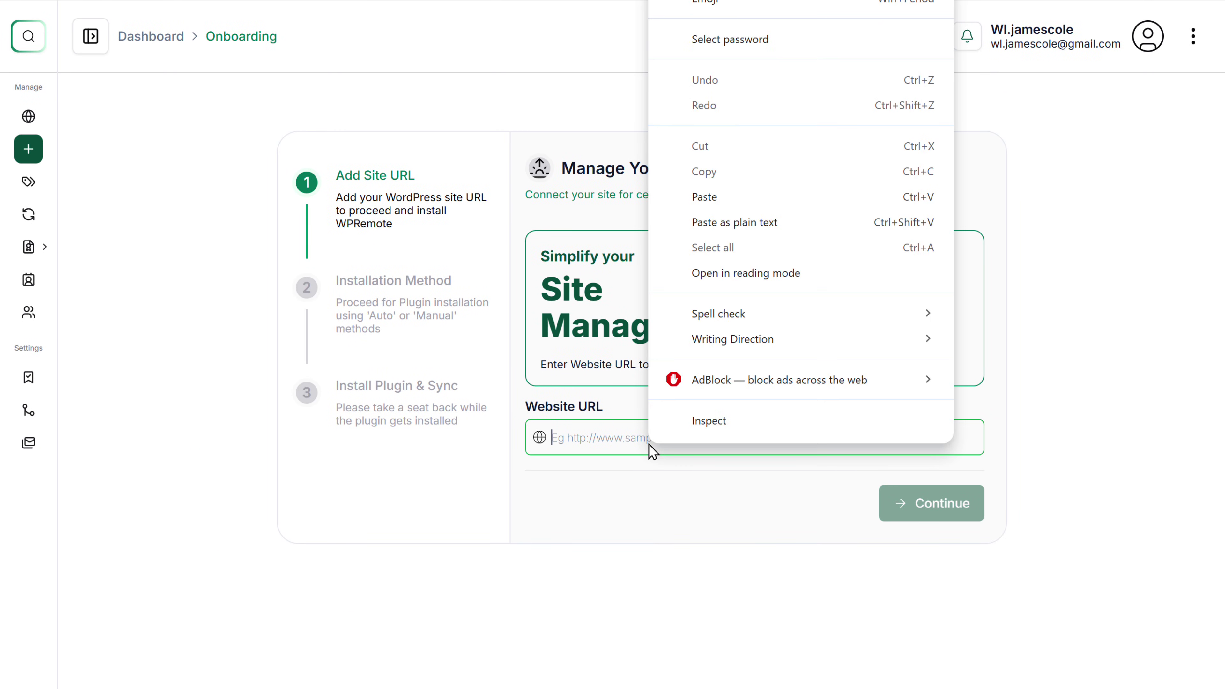
left_click(772, 202)
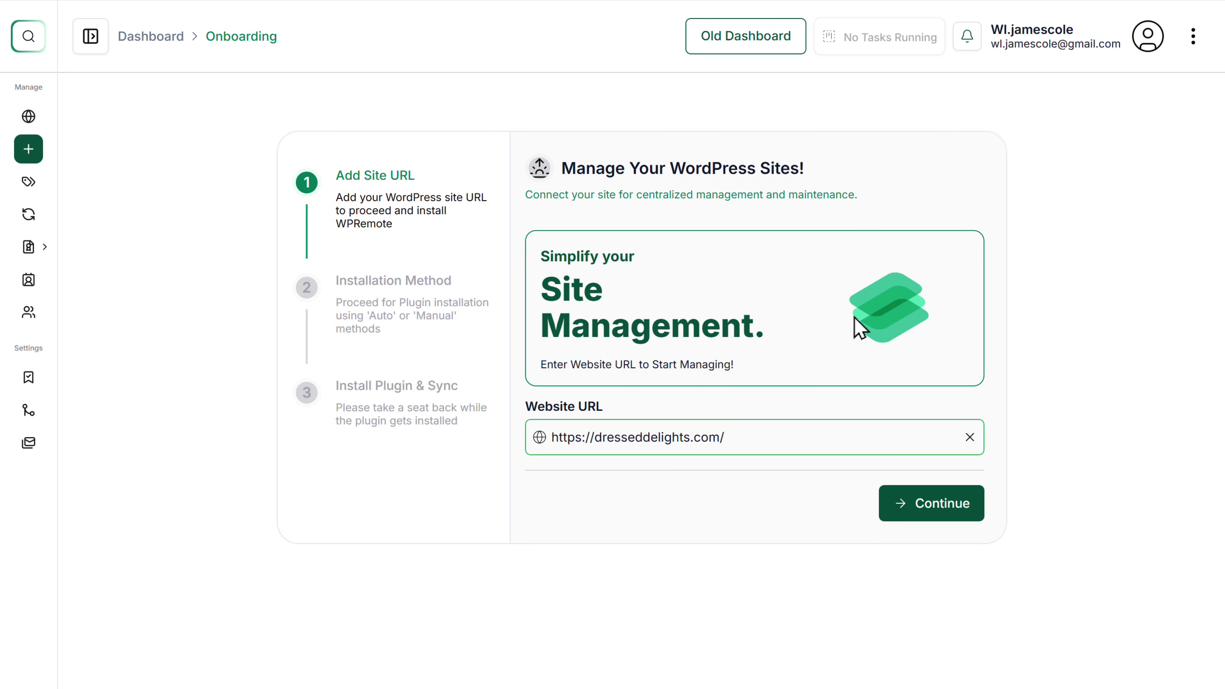
Continue to installation, download wpremote.zip via Manual Installation, then switch to the store's WordPress admin.
left_click(977, 515)
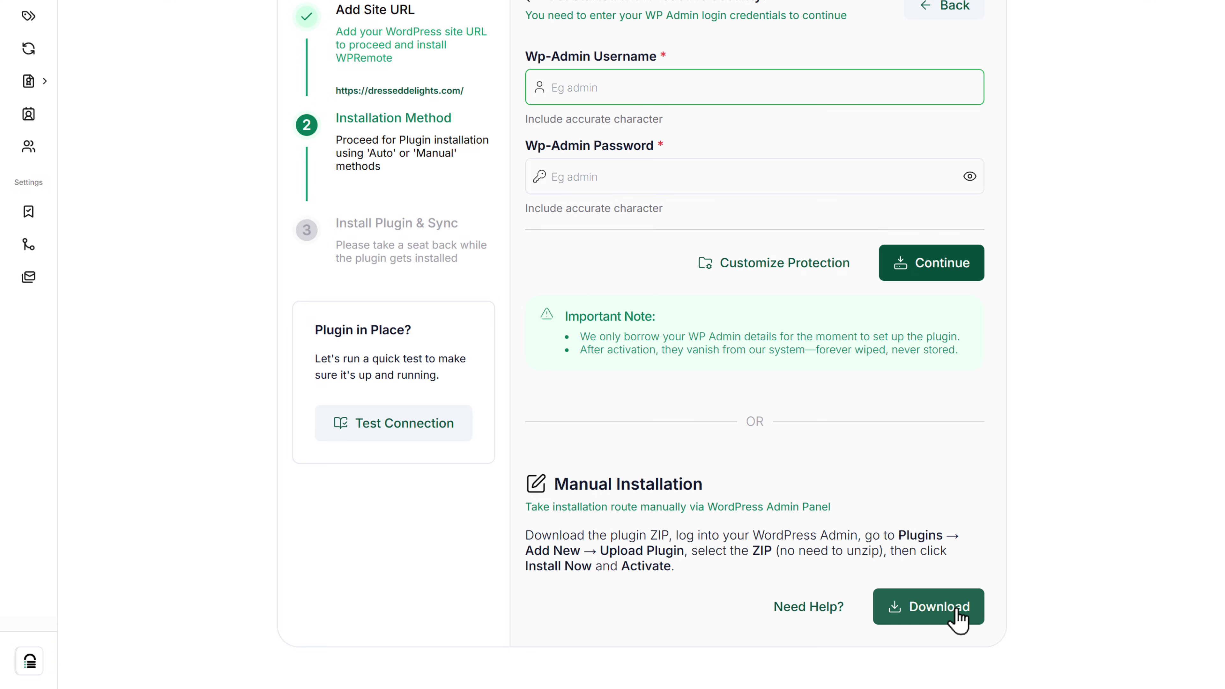
left_click(957, 627)
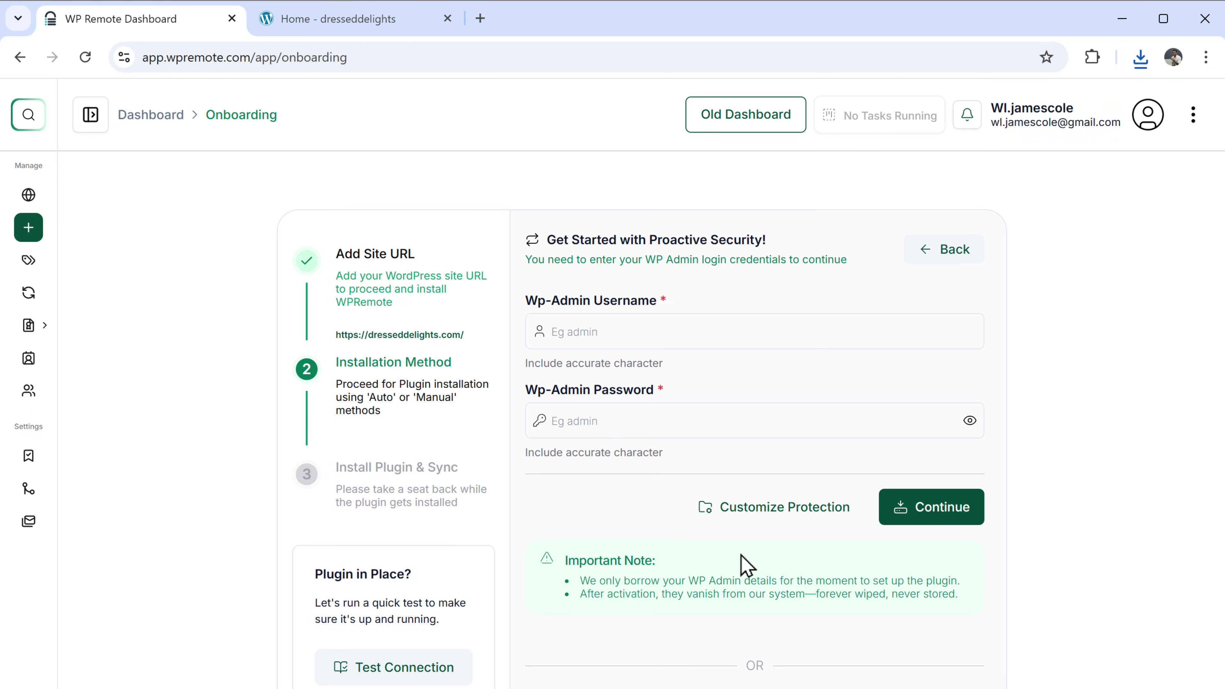
left_click(363, 28)
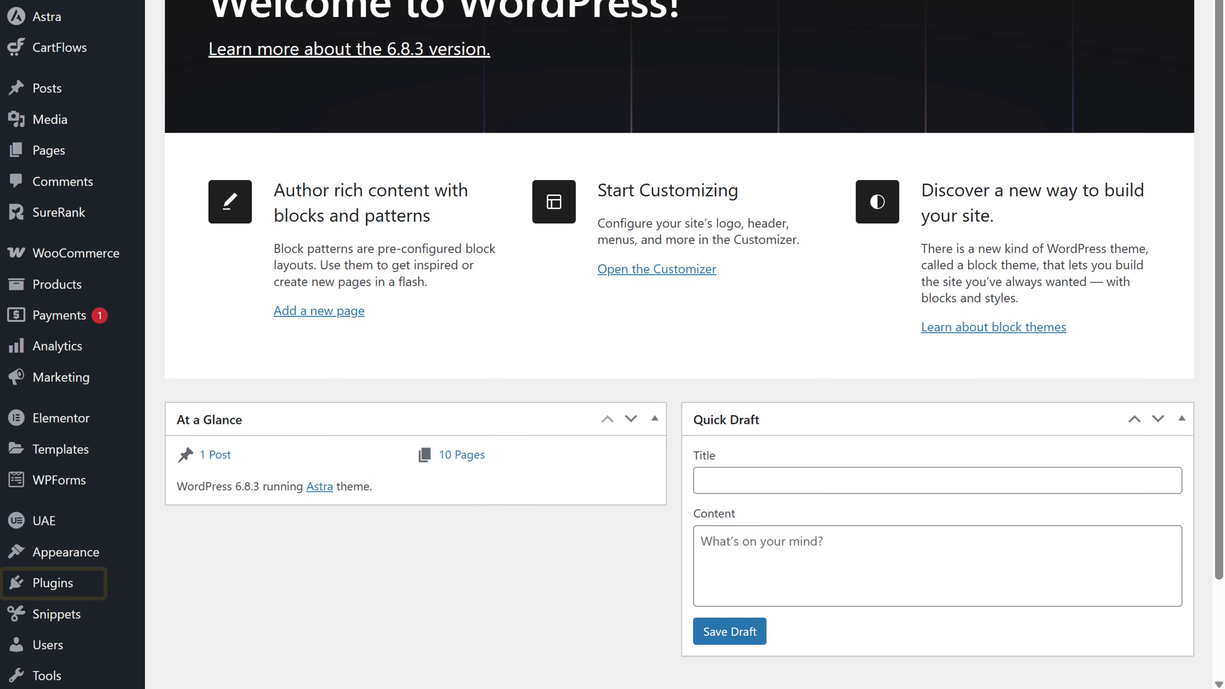
Upload wpremote.zip through Plugins > Add Plugin > Upload Plugin and install it.
scroll(1197, 116, "down", 2)
mouse_move(82, 487)
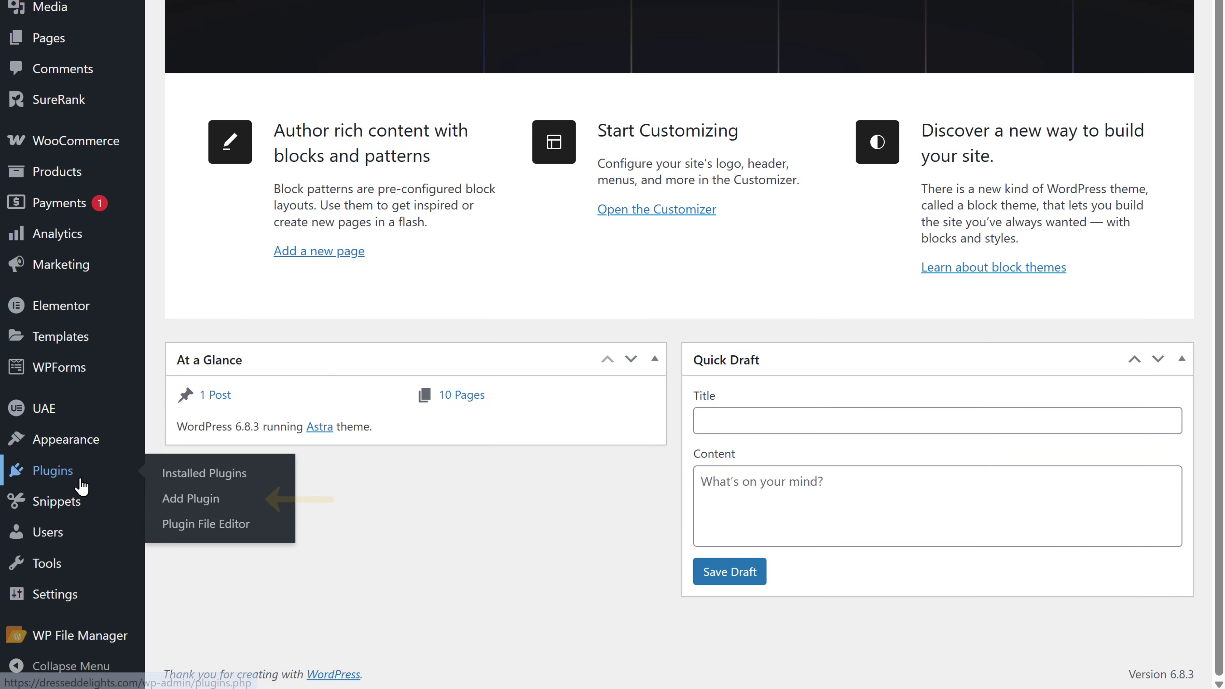
left_click(212, 506)
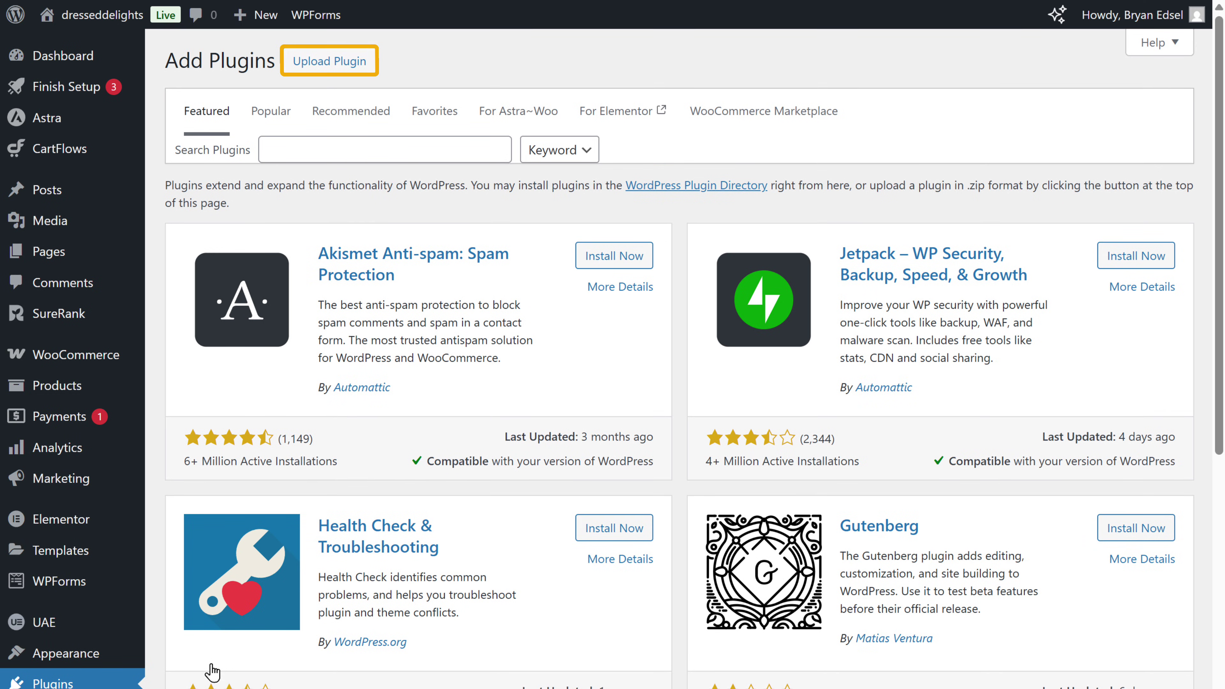
left_click(296, 77)
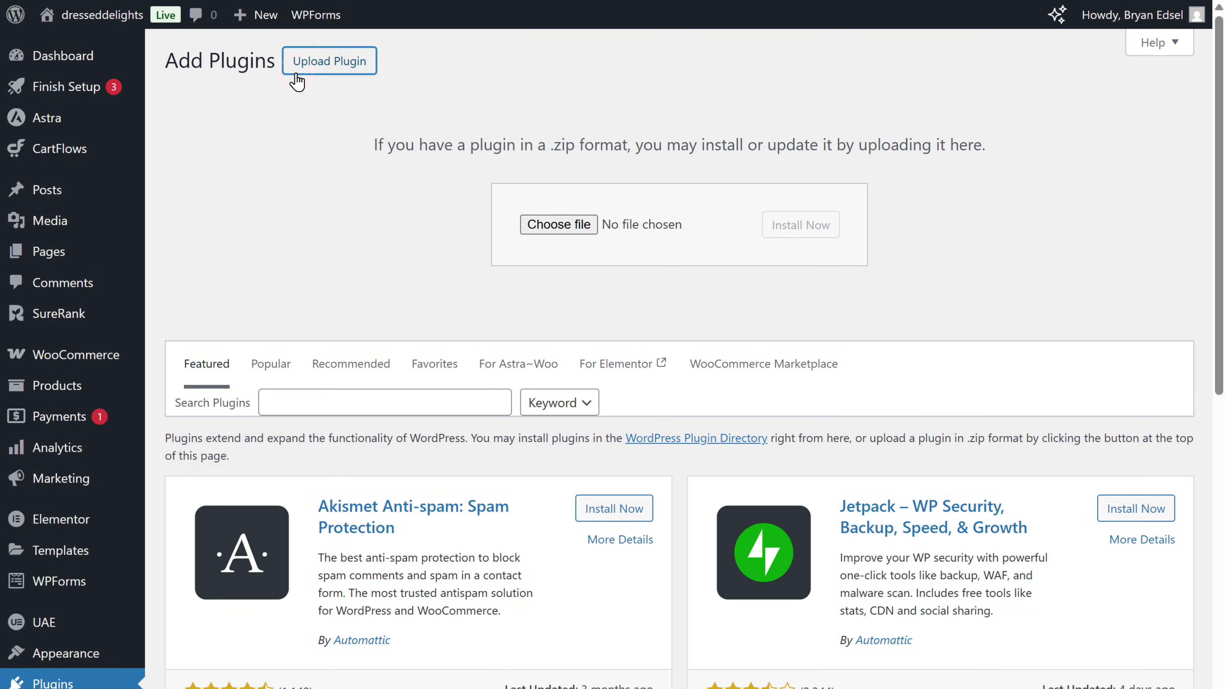
left_click(558, 225)
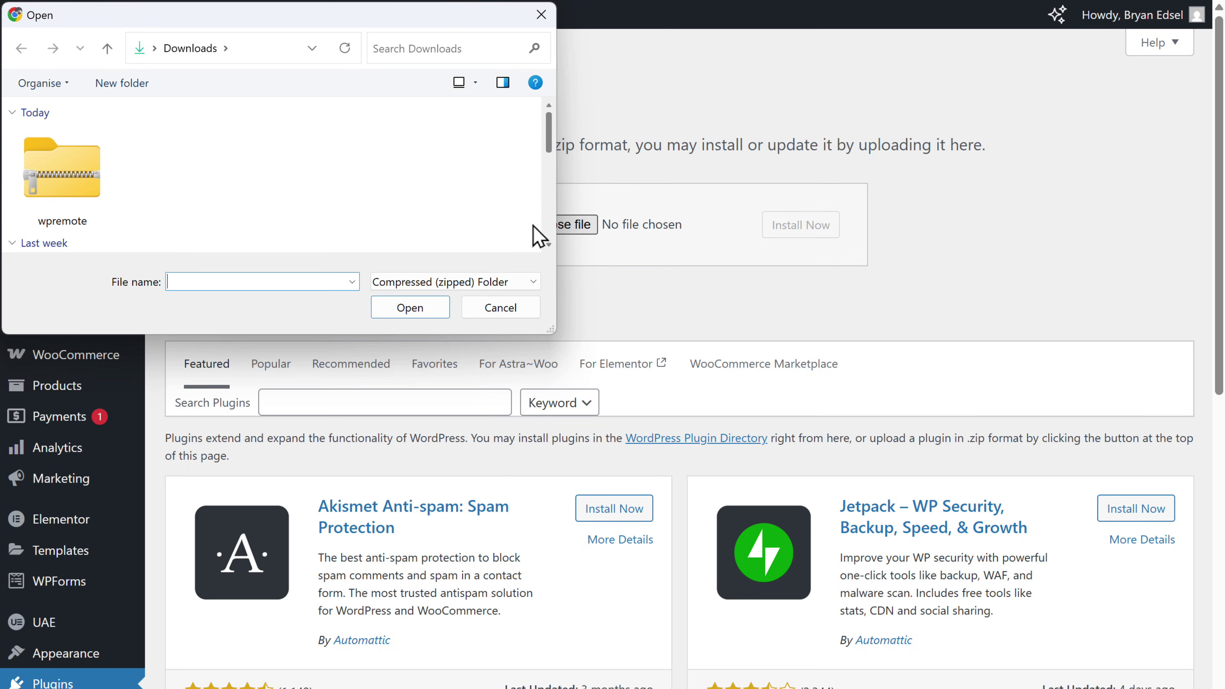
left_click(90, 187)
left_click(436, 311)
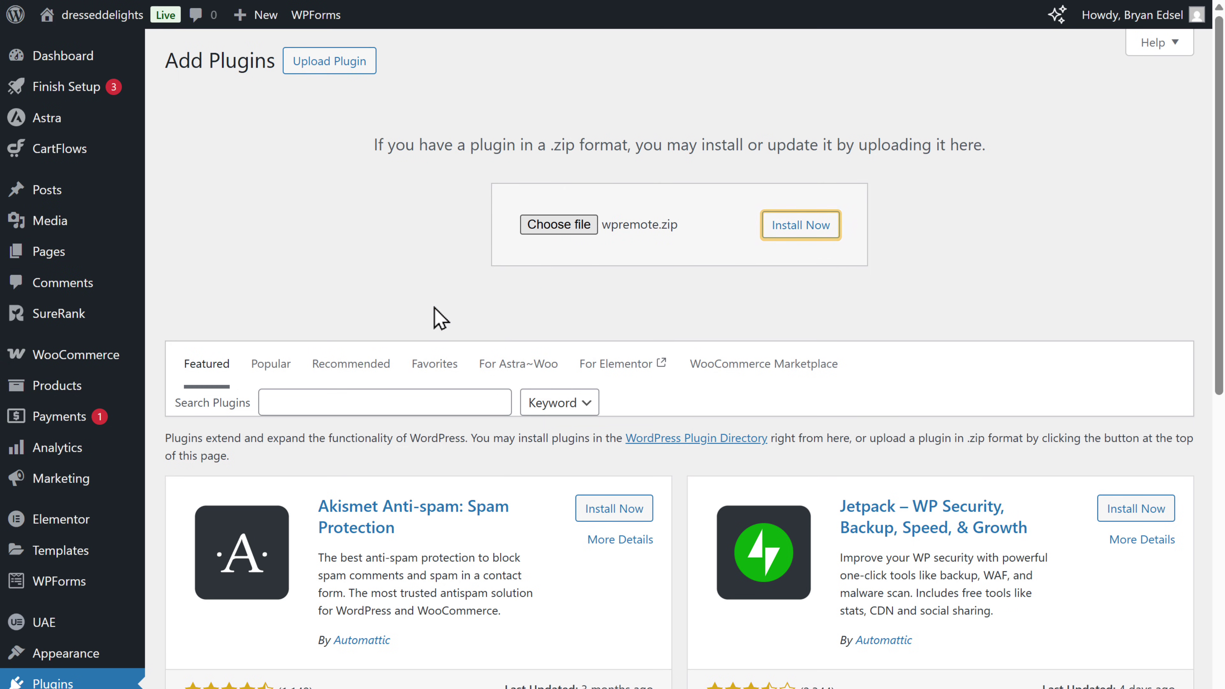
left_click(790, 244)
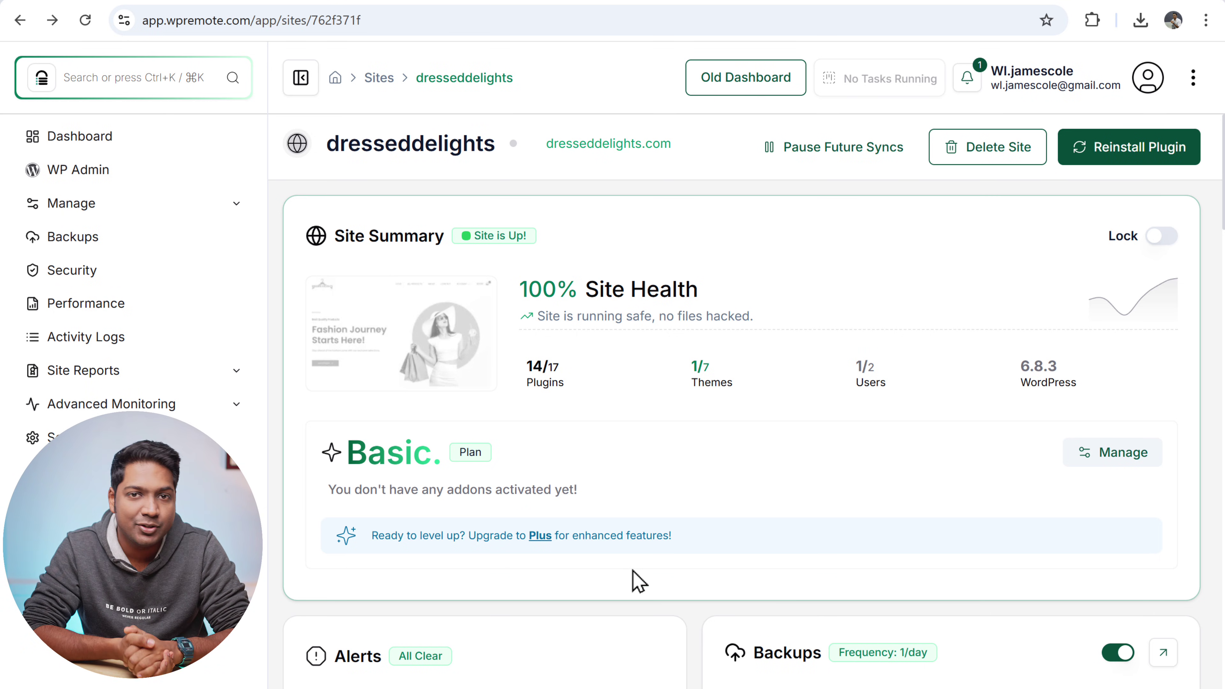
scroll(636, 581, "down", 15)
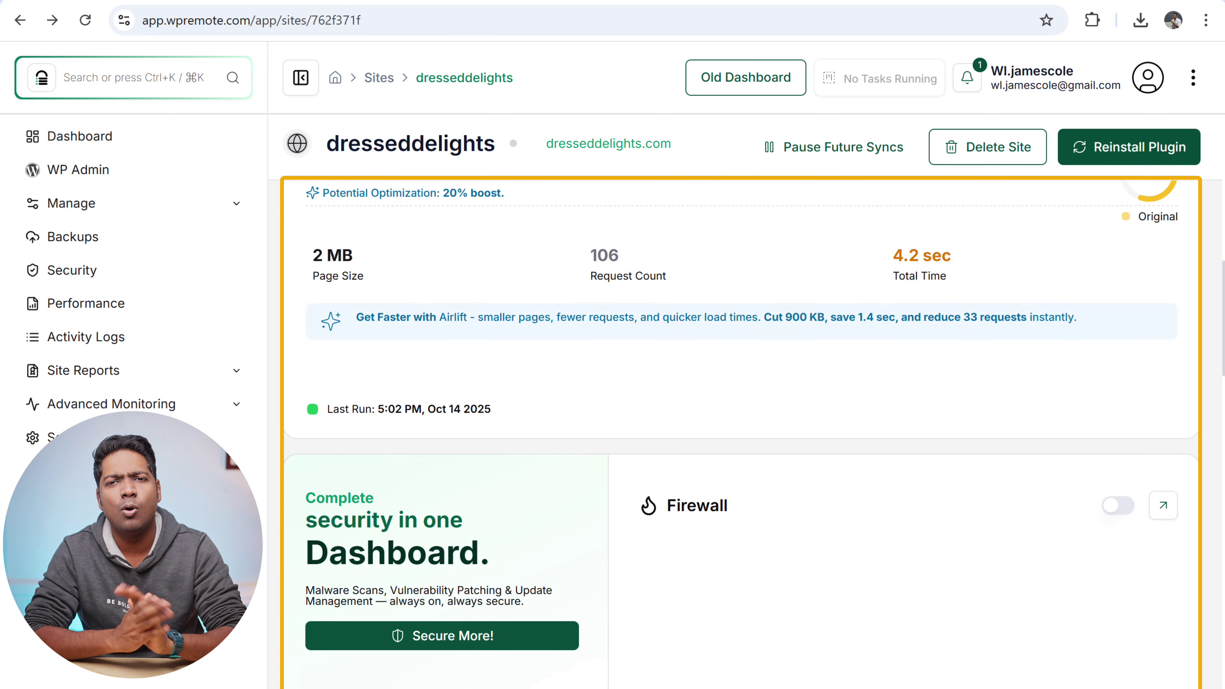
scroll(1223, 446, "down", 20)
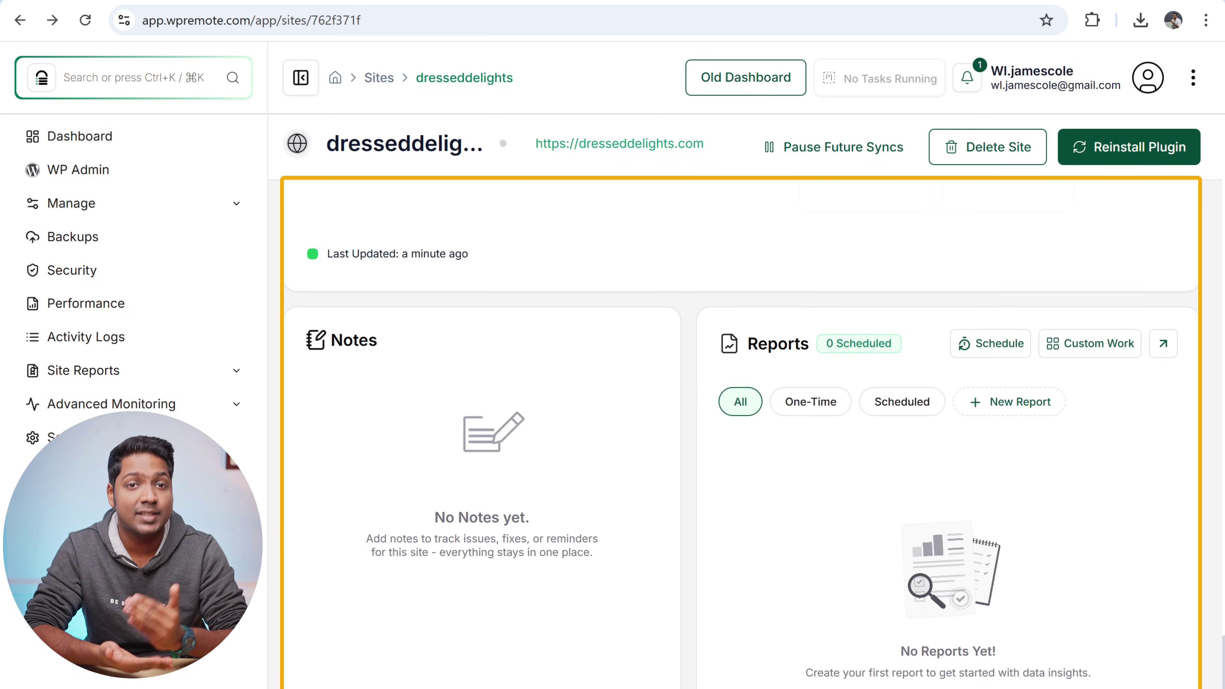
scroll(1223, 446, "up", 20)
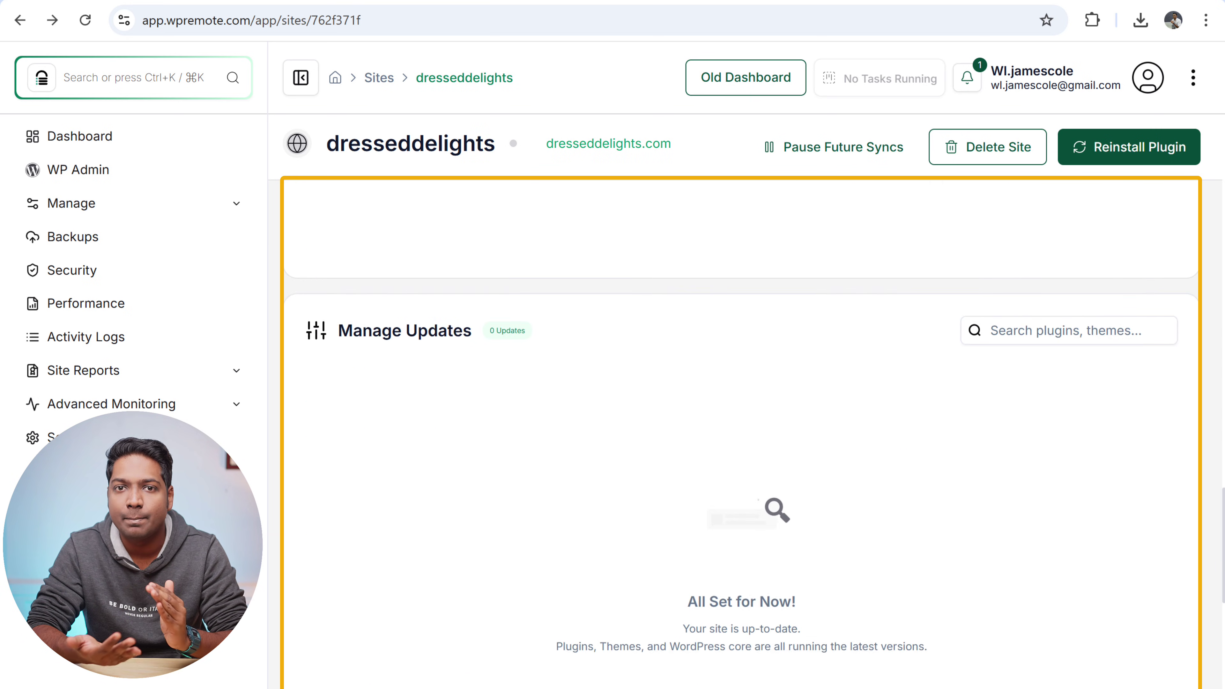
scroll(1223, 447, "up", 10)
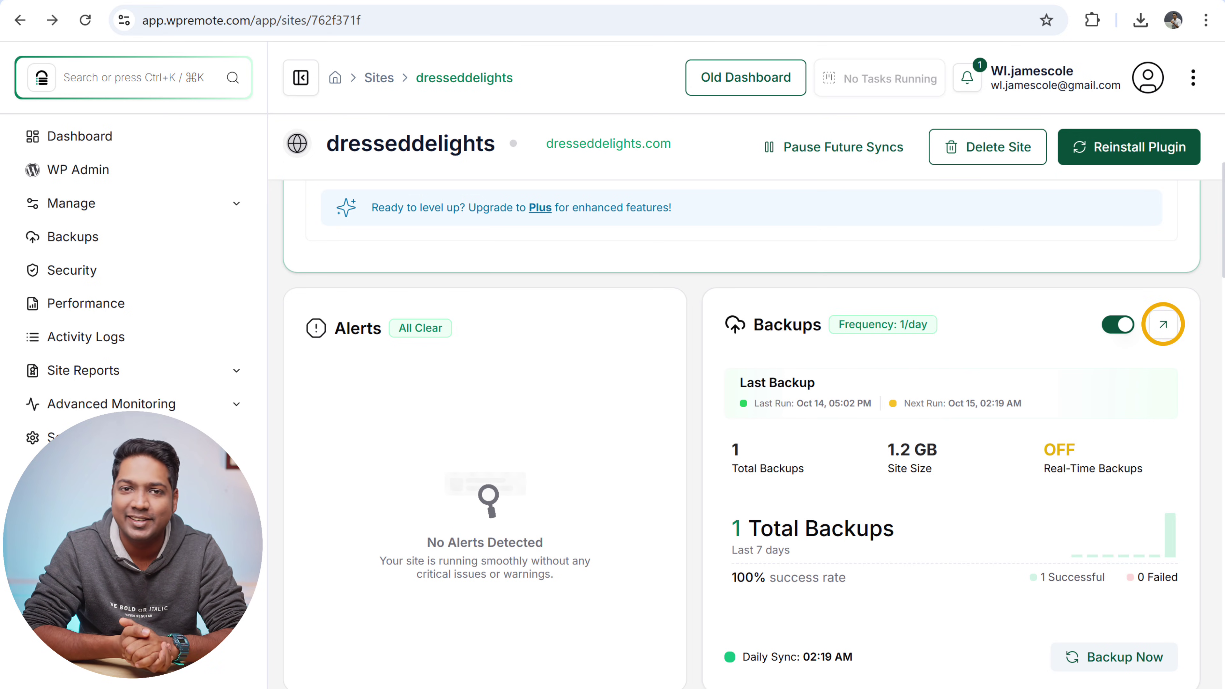
View the October 14 backup's details in the Backup Timeline, then return to the dresseddelights overview.
left_click(1163, 326)
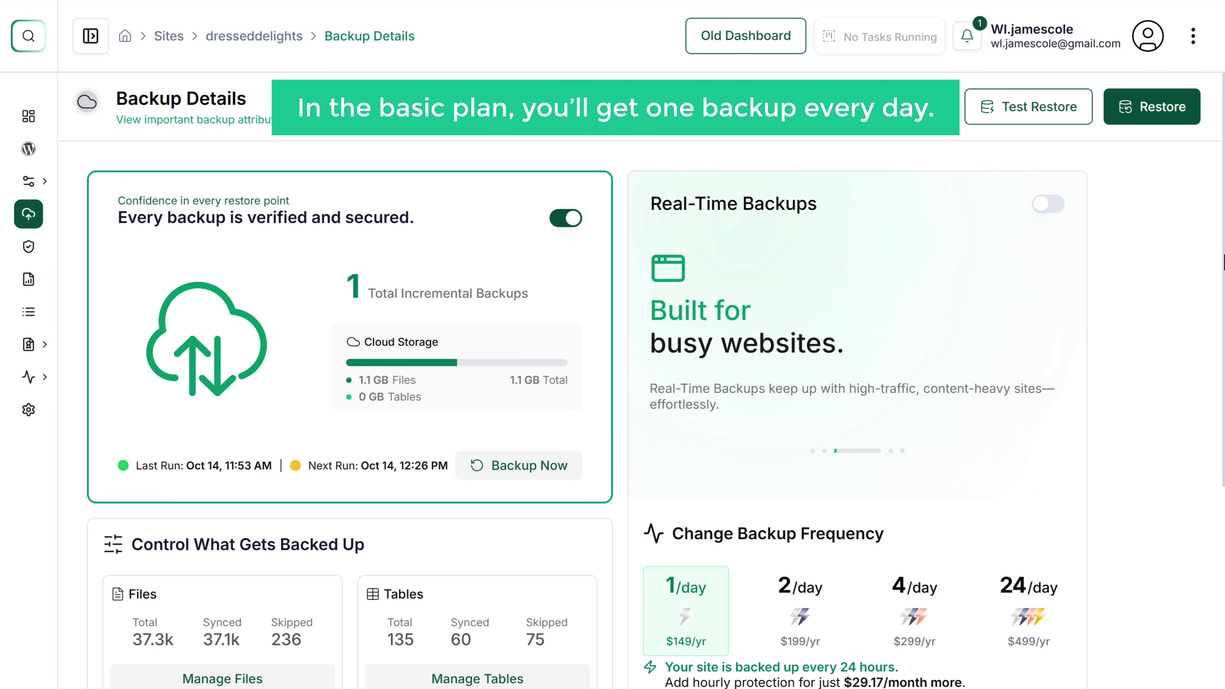
scroll(612, 344, "down", 10)
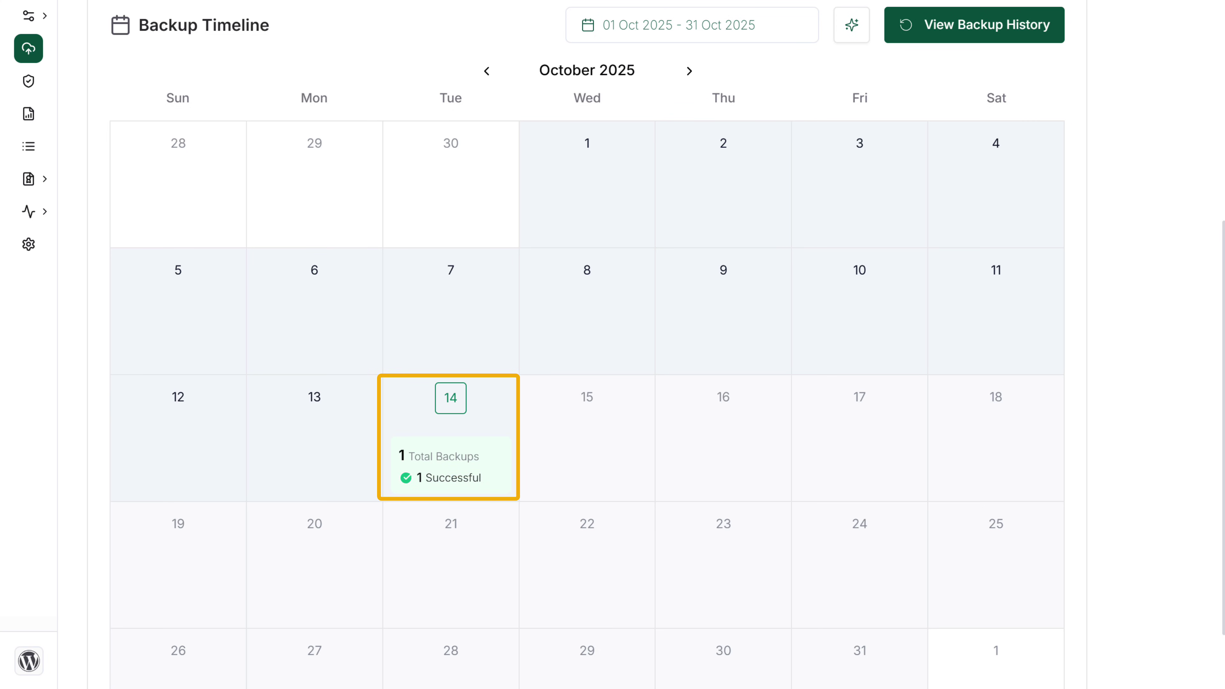
left_click(417, 485)
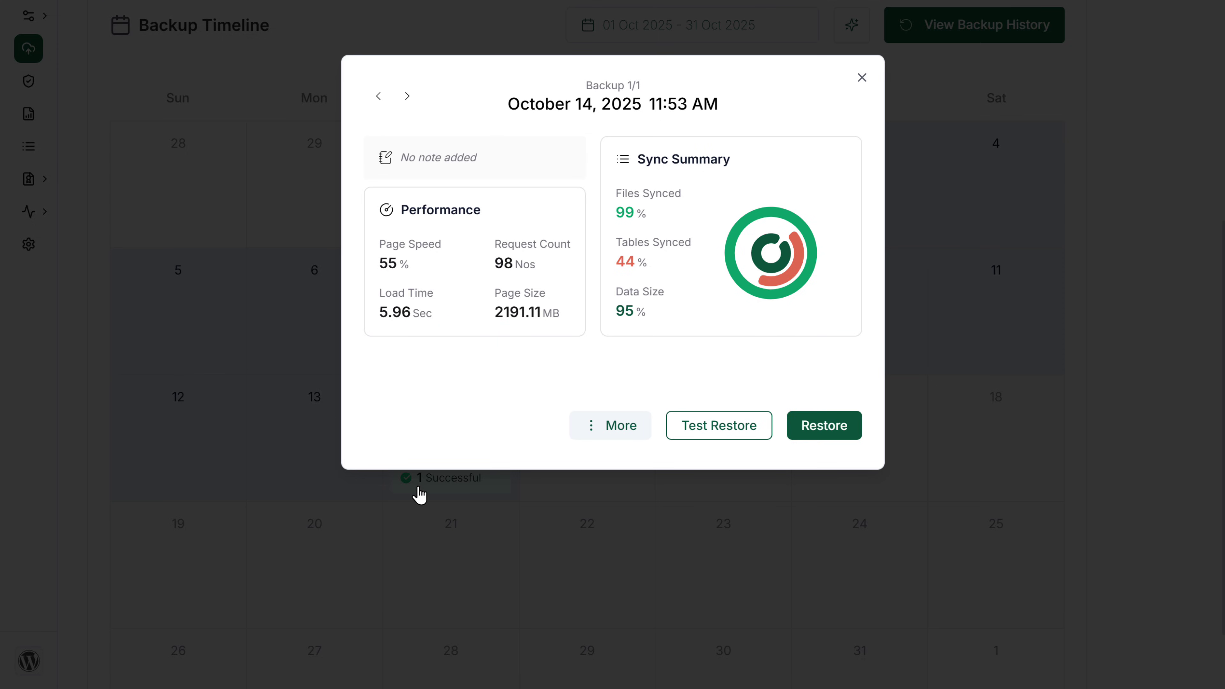
left_click(861, 76)
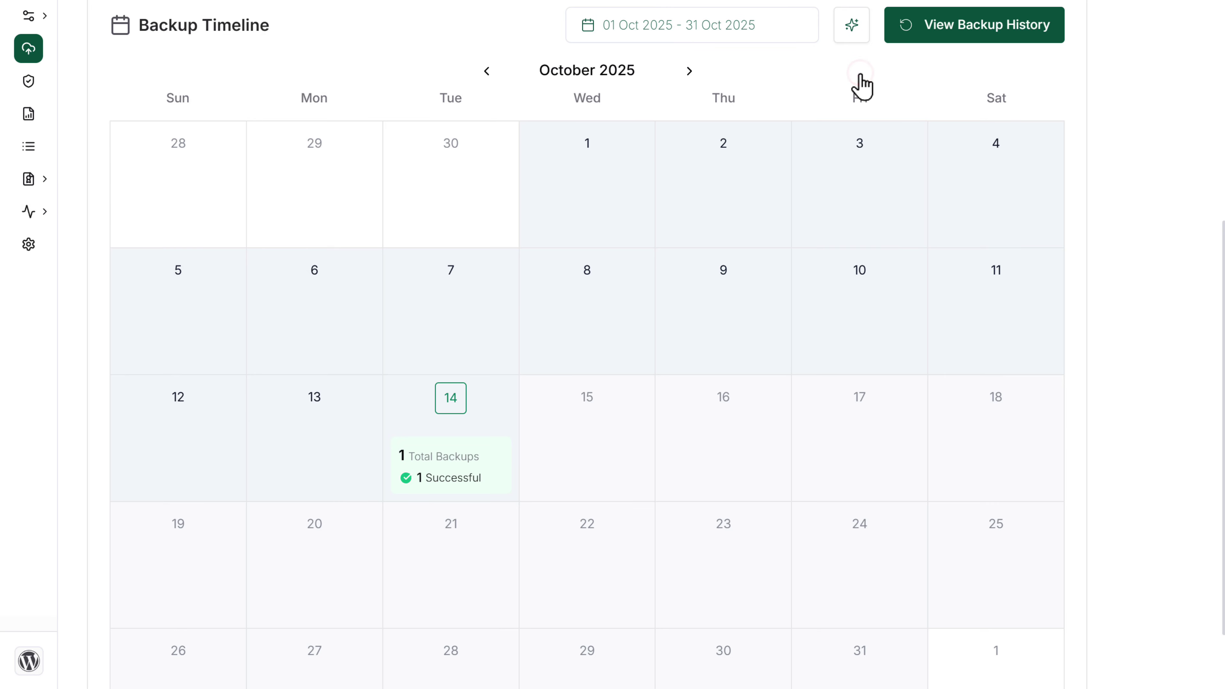
scroll(772, 84, "up", 4)
left_click(267, 41)
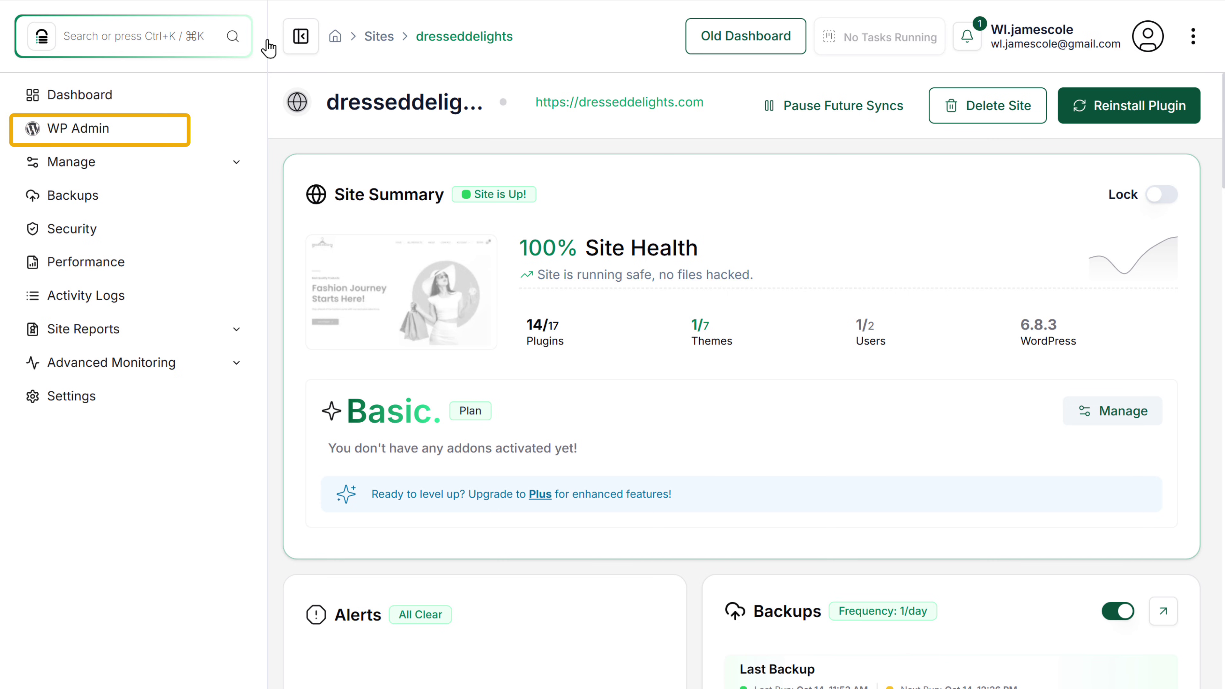
Open dresseddelights' WP Admin in a new tab, then return to the WP Remote overview.
left_click(129, 129)
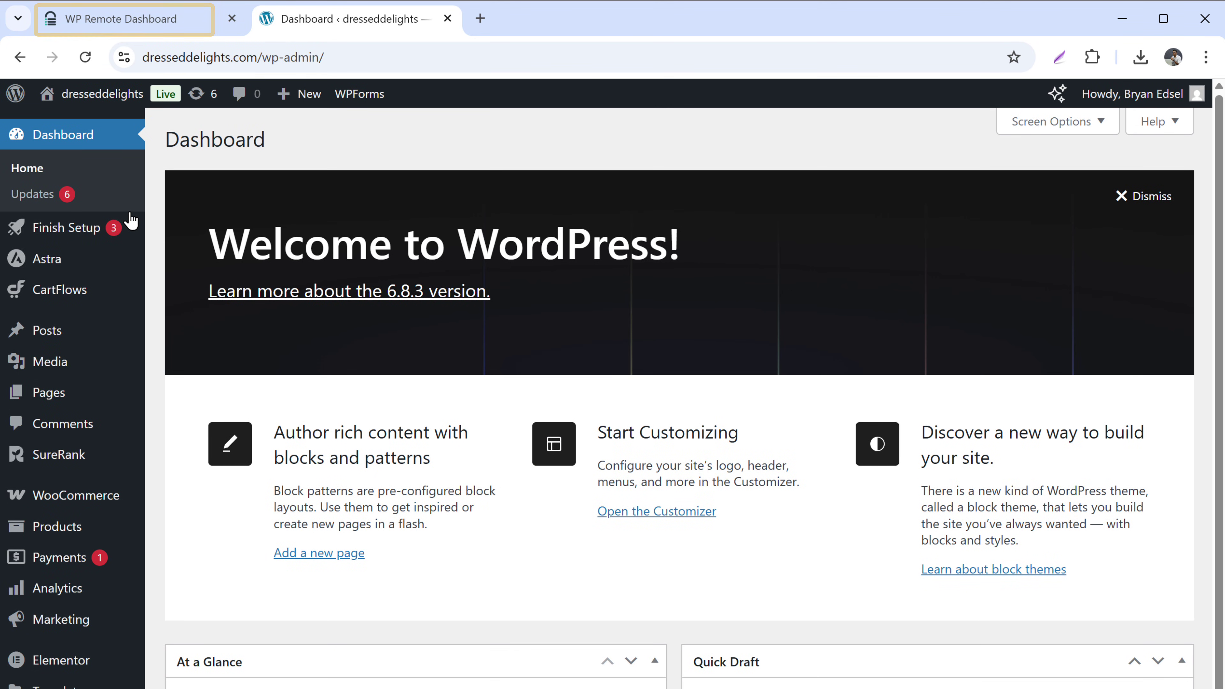
left_click(136, 21)
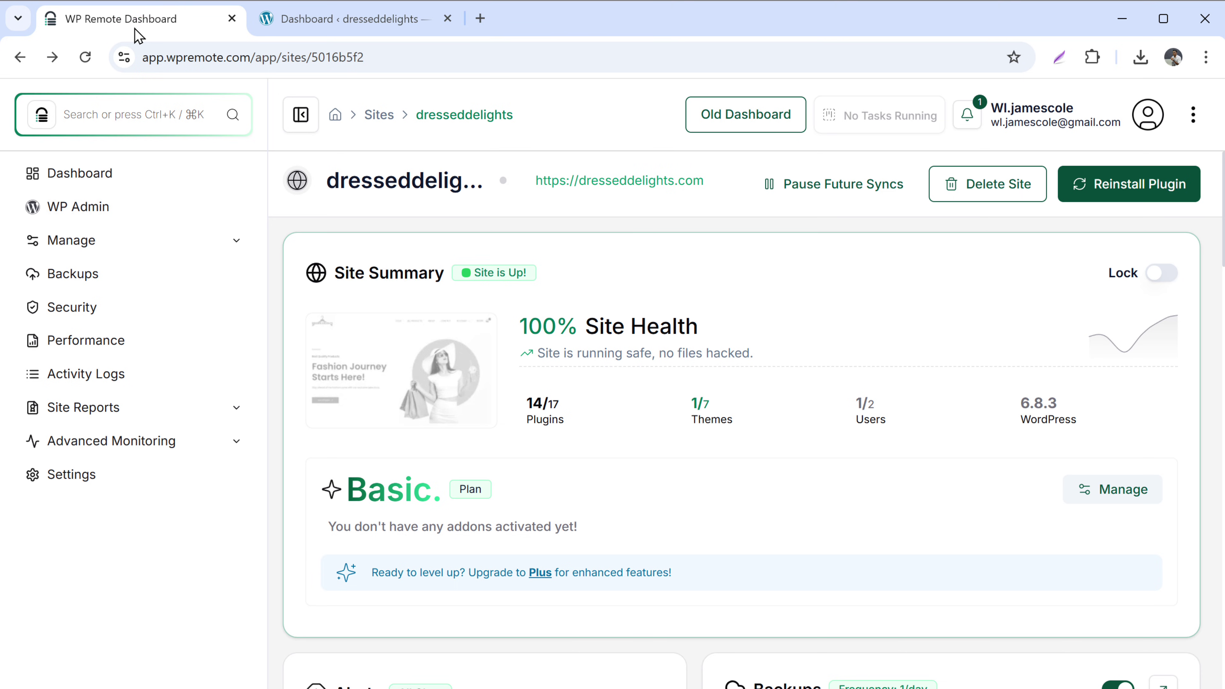
Create staging site dresseddelights73985 from the Oct 14, 2025 11:53 AM backup on PHP 8.1.
left_click_drag(1222, 217, 1221, 425)
left_click_drag(1221, 384, 1218, 475)
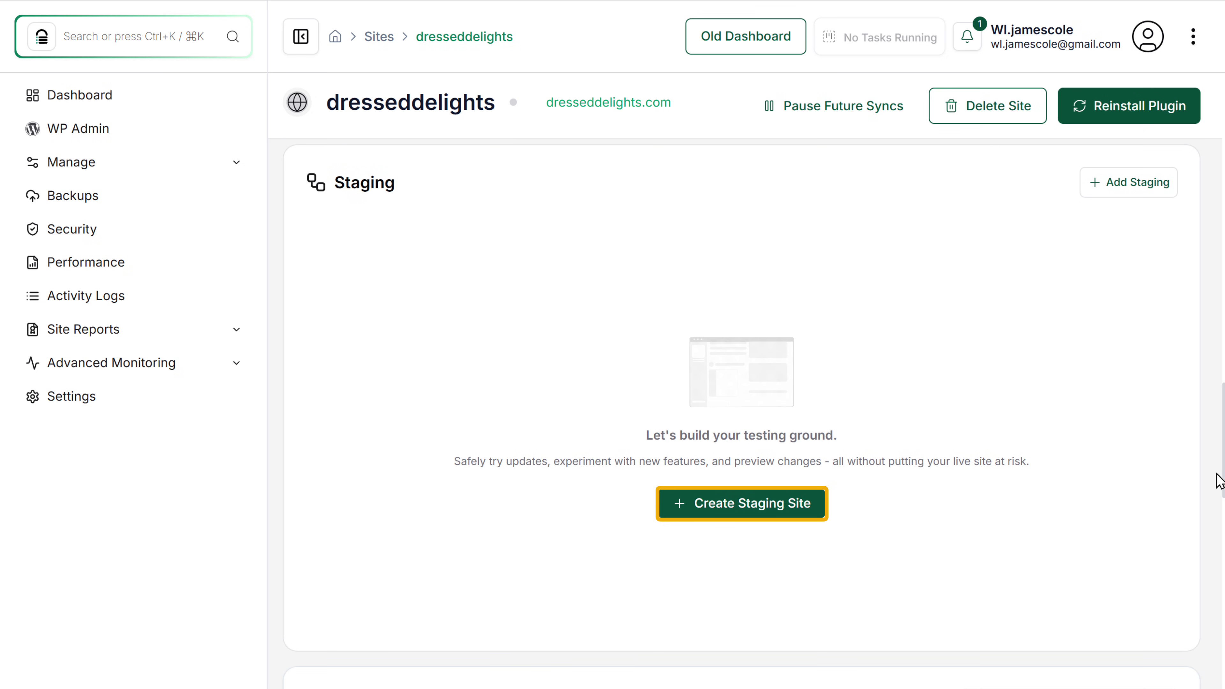
left_click(766, 506)
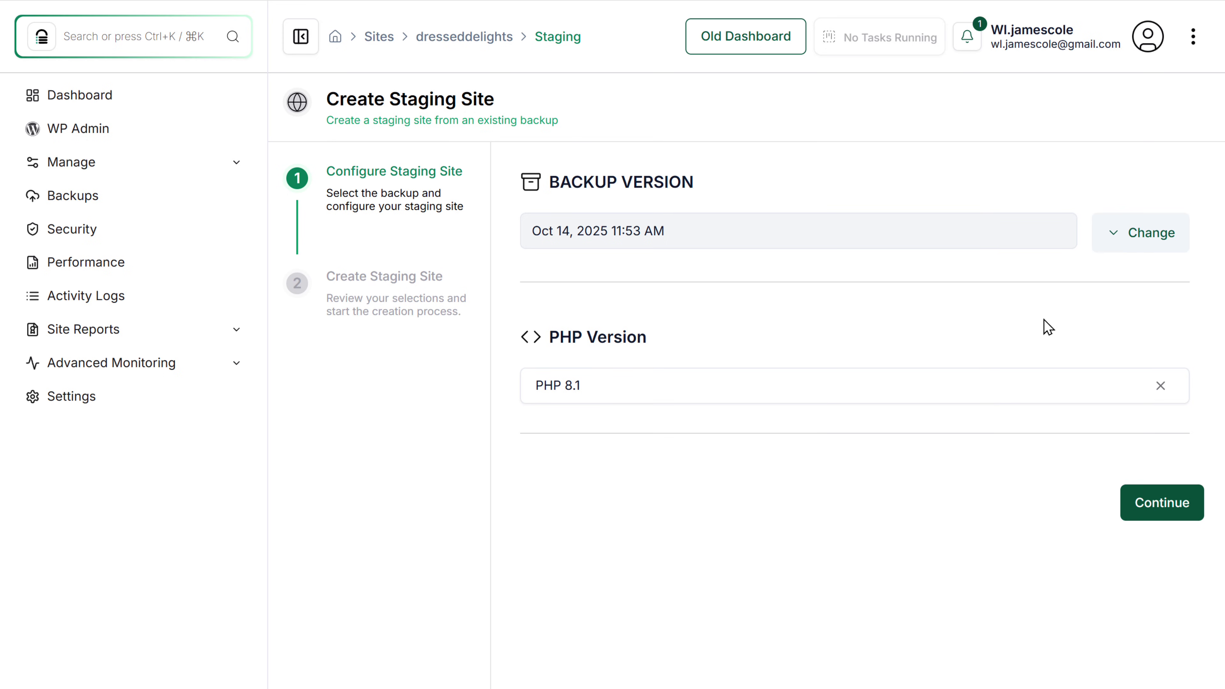
left_click(1132, 245)
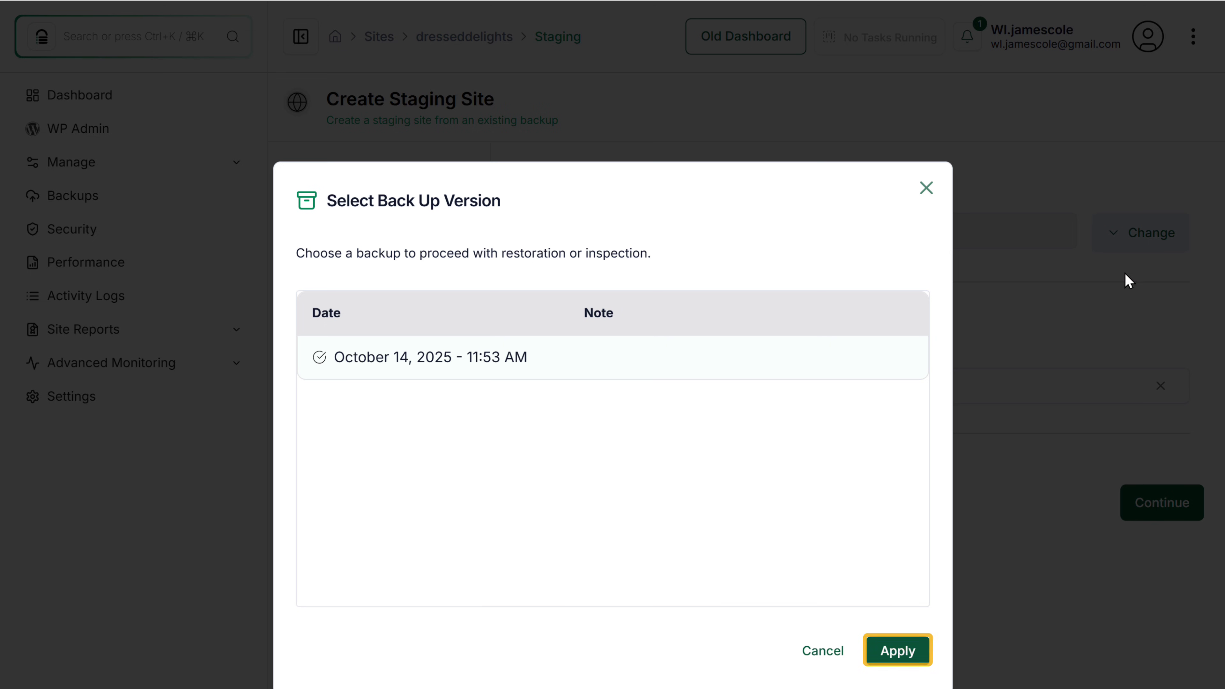
left_click(900, 652)
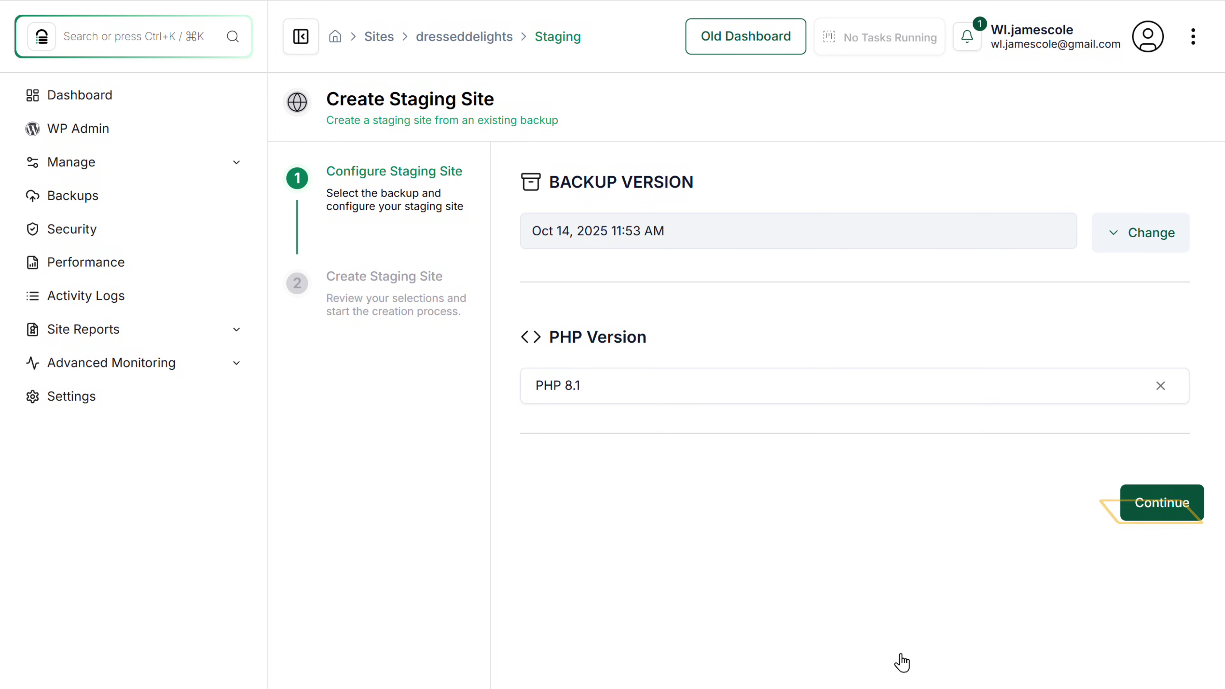
left_click(1136, 512)
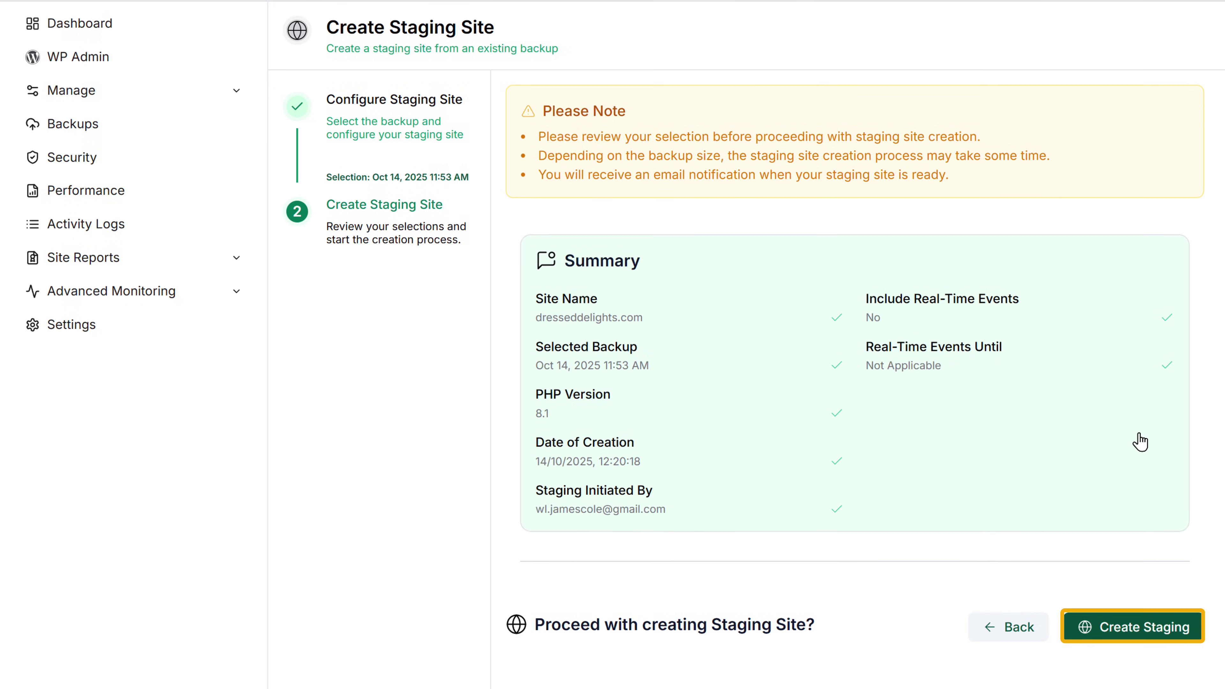
left_click(1111, 630)
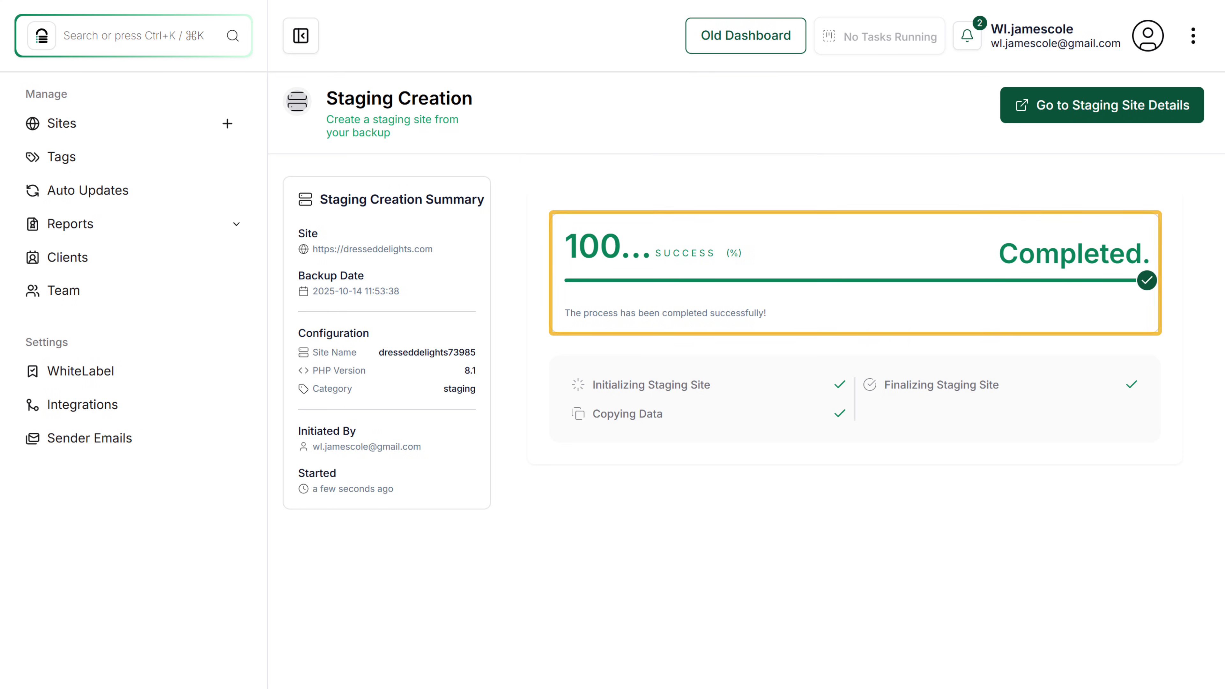
Open the staging site's WordPress admin from its details, then go back to Manage Sites.
left_click(1057, 121)
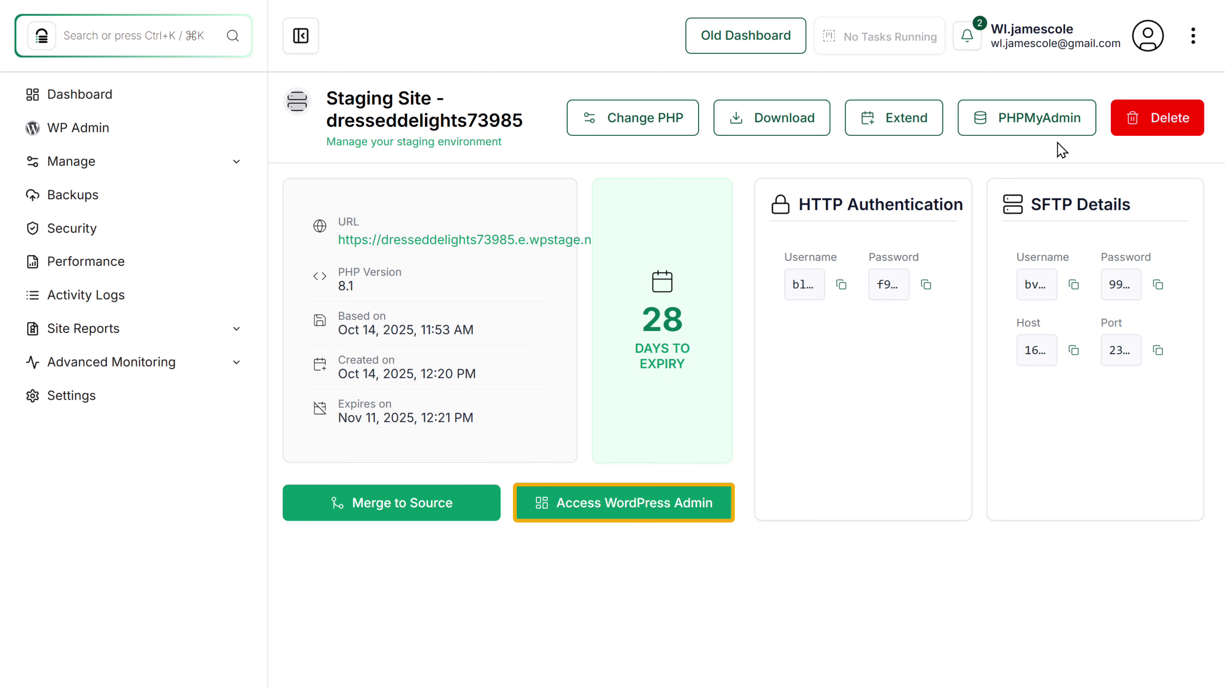
left_click(631, 503)
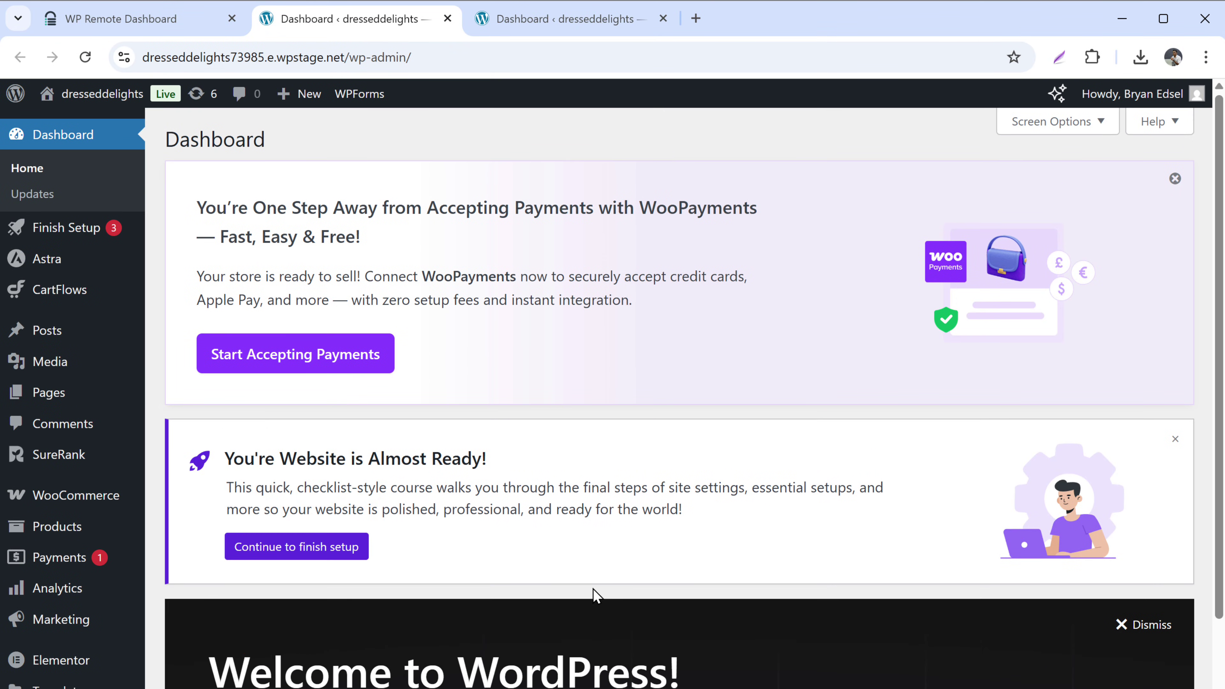
left_click(177, 27)
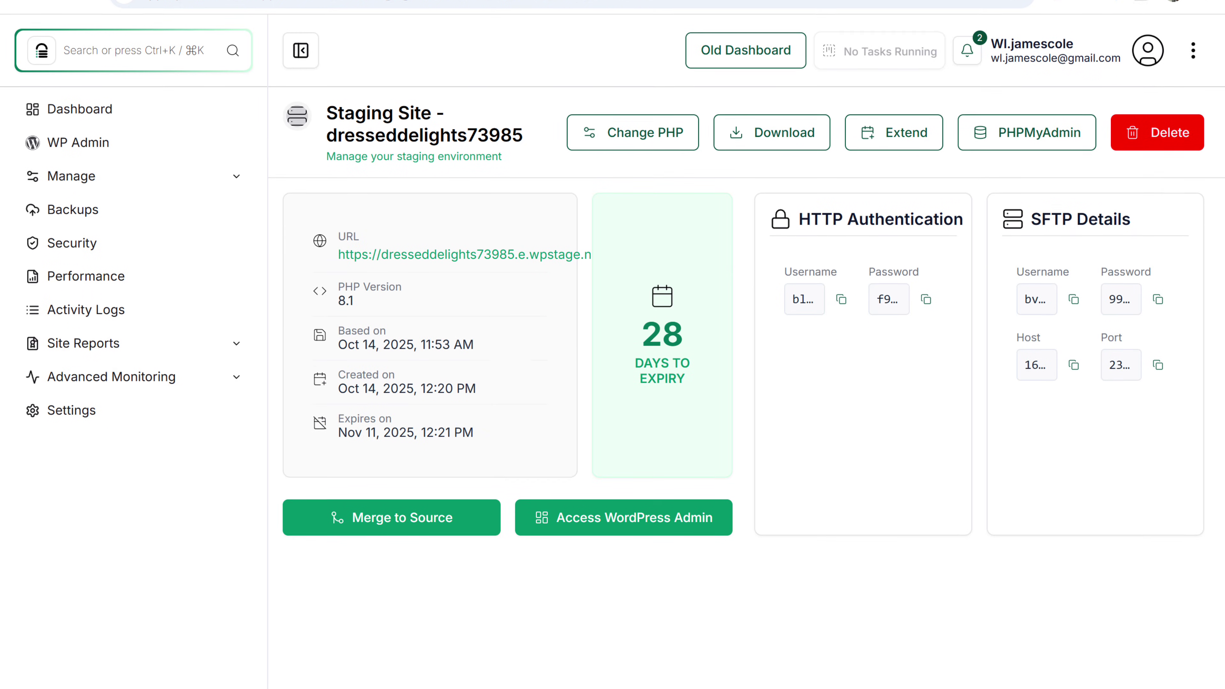
left_click(144, 96)
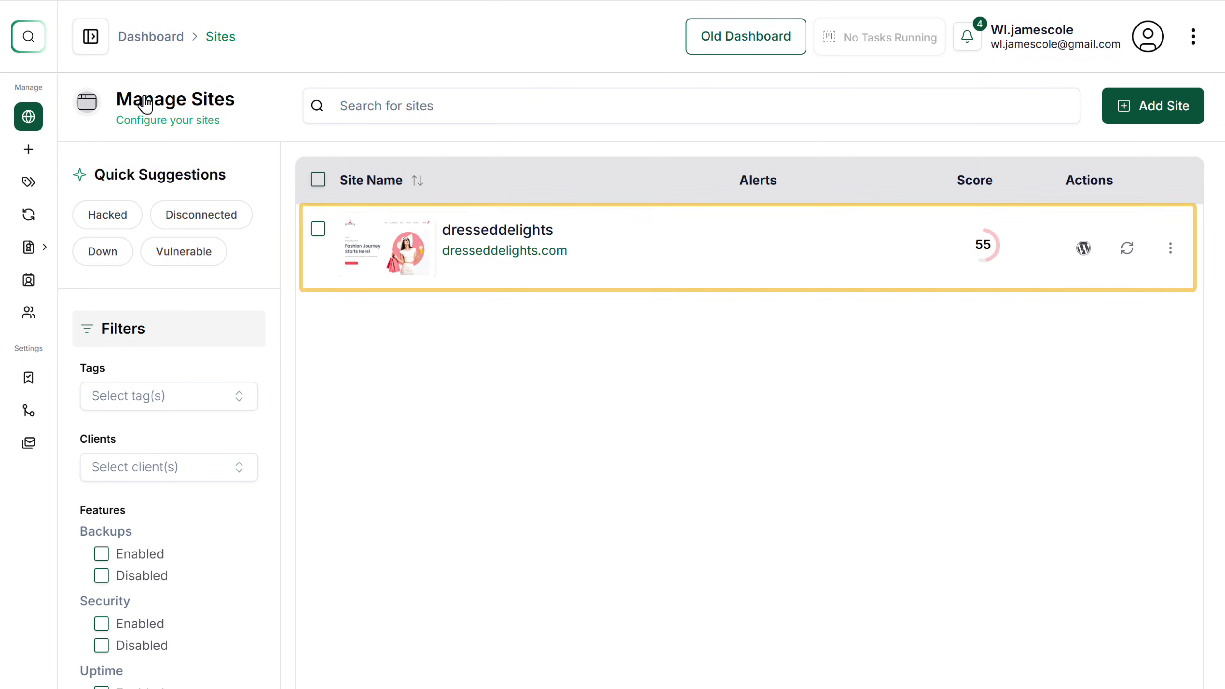
Select all six pending plugin and theme updates on dresseddelights and confirm a Quick update.
left_click(494, 232)
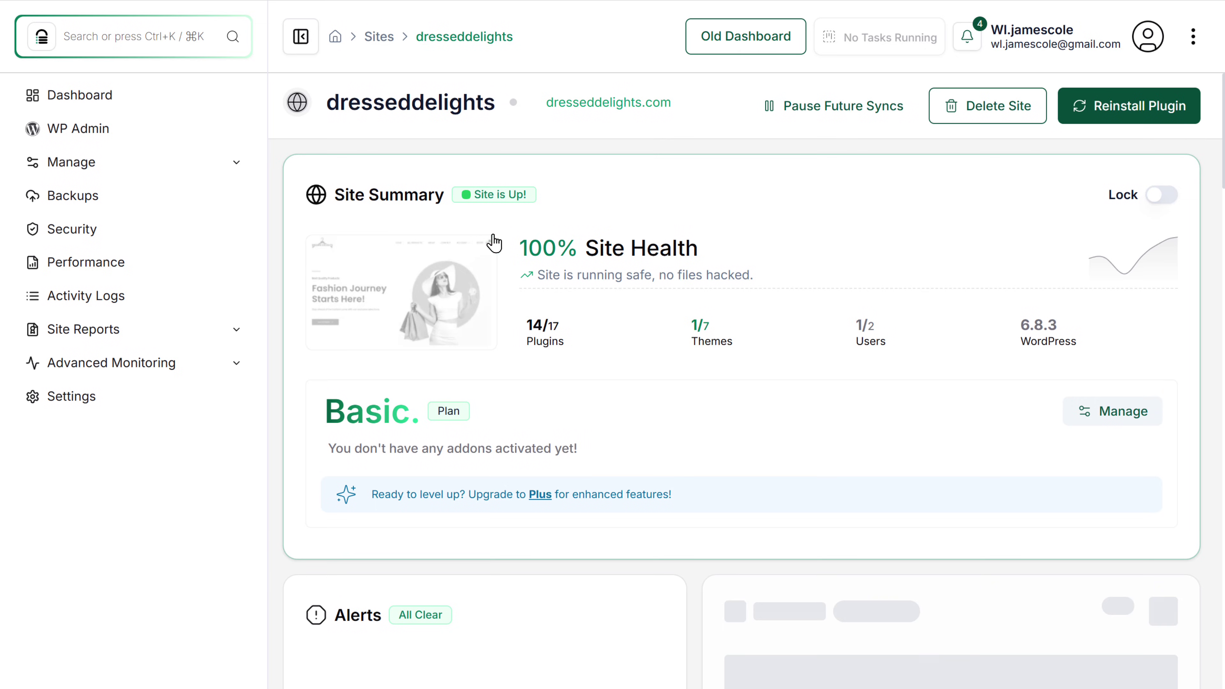
scroll(492, 239, "down", 20)
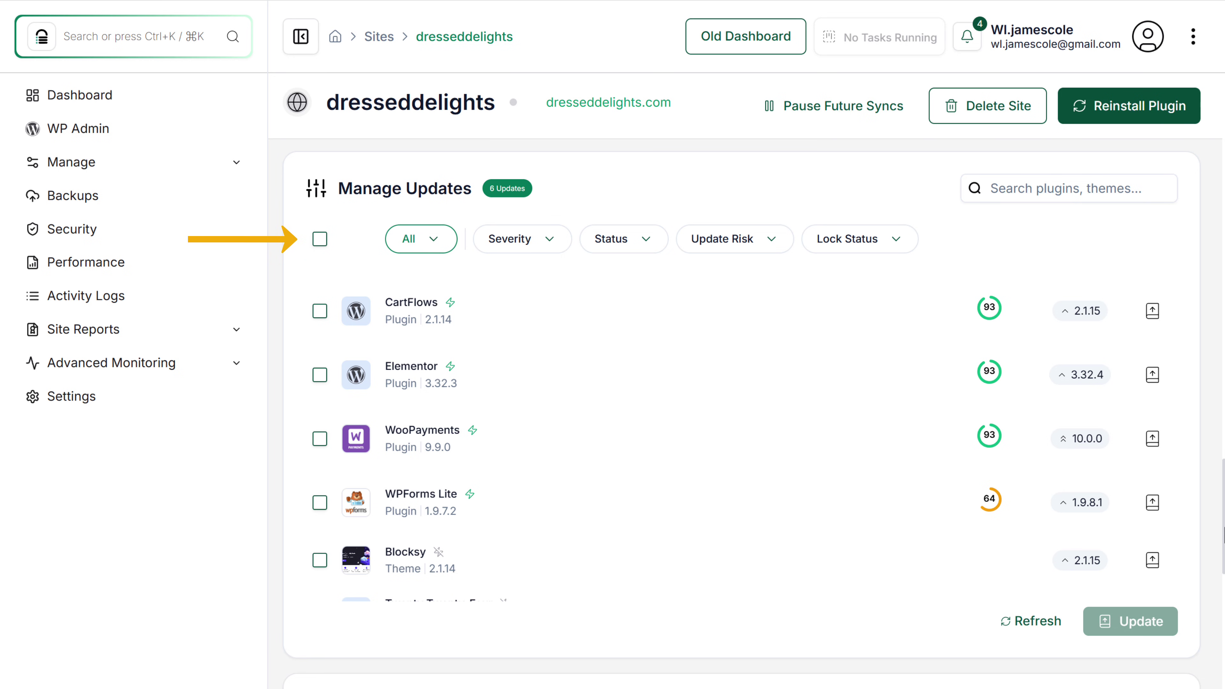
left_click(320, 239)
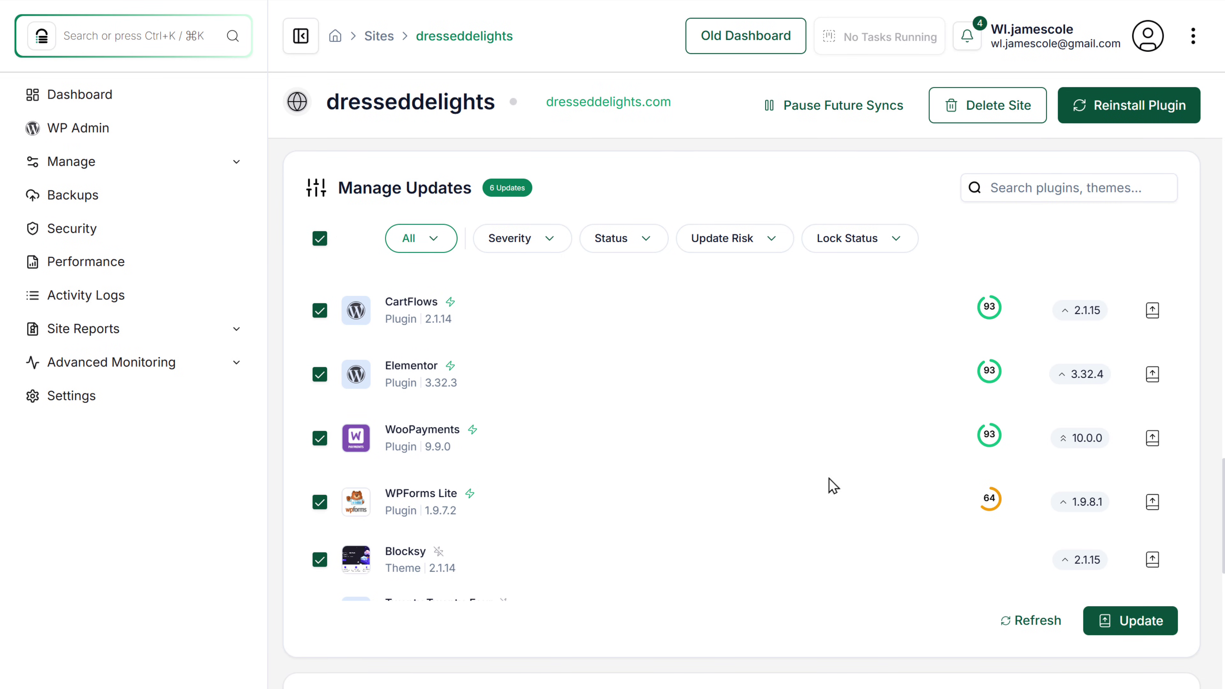
left_click(1140, 627)
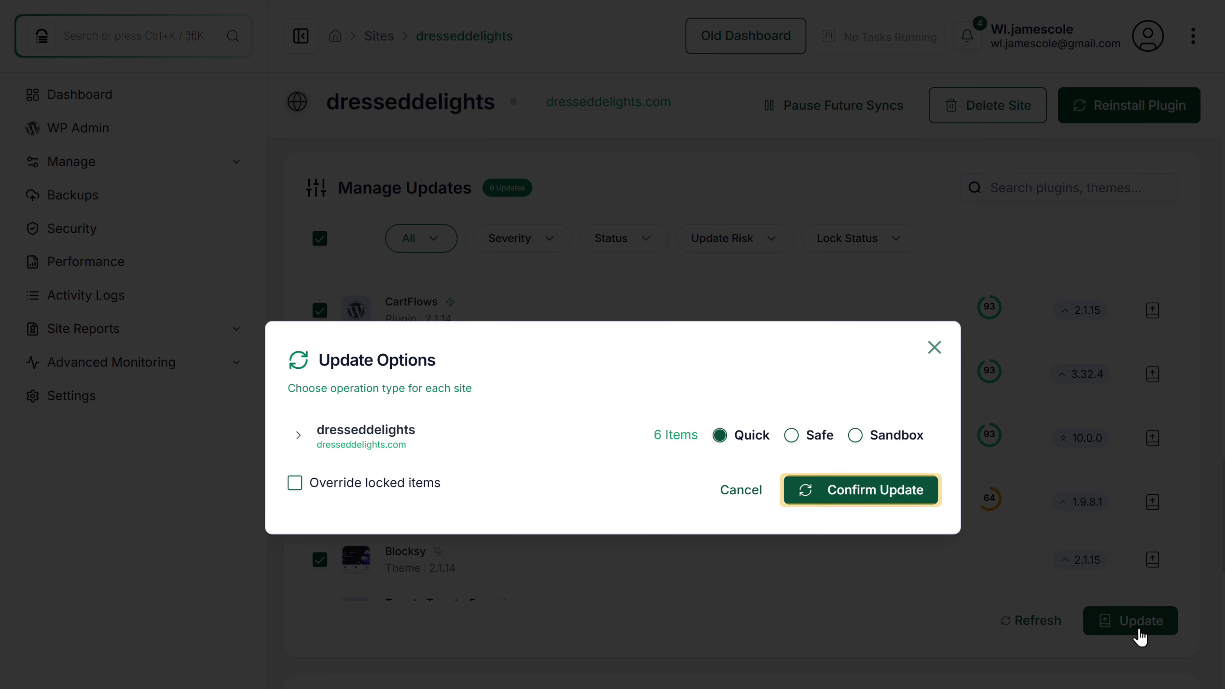
left_click(874, 502)
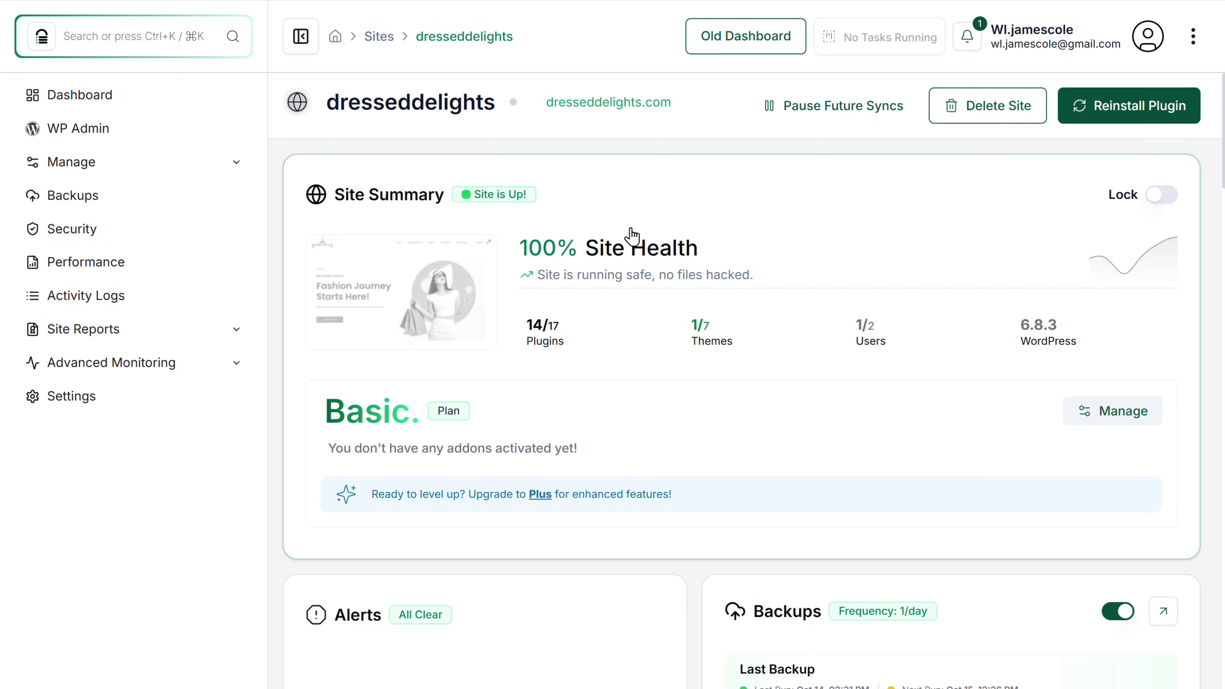
Open visual regression monitoring and start creating a new visual monitor.
scroll(762, 235, "down", 20)
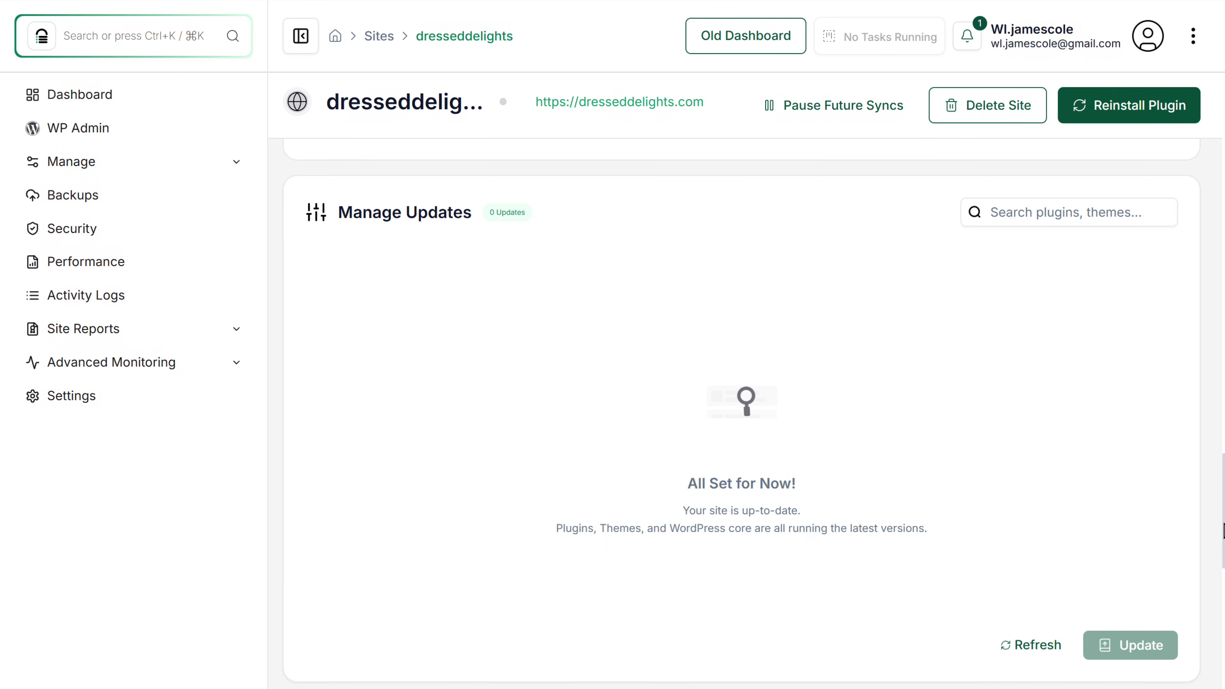
scroll(742, 414, "down", 1)
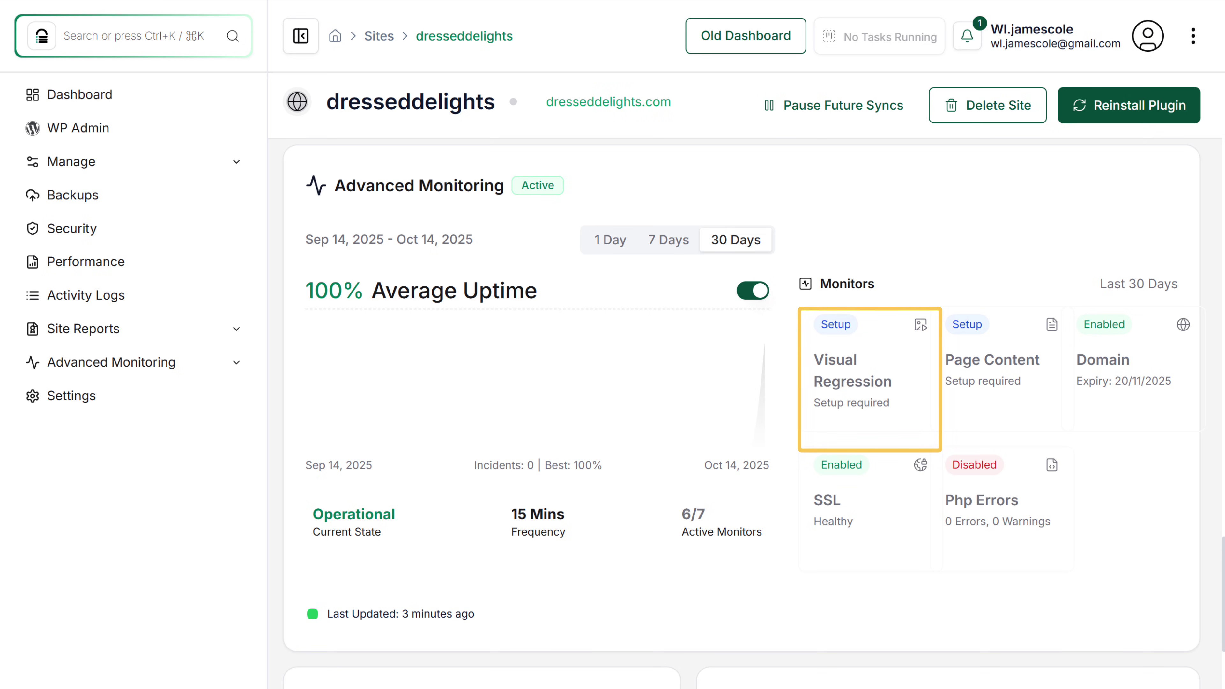
left_click(837, 330)
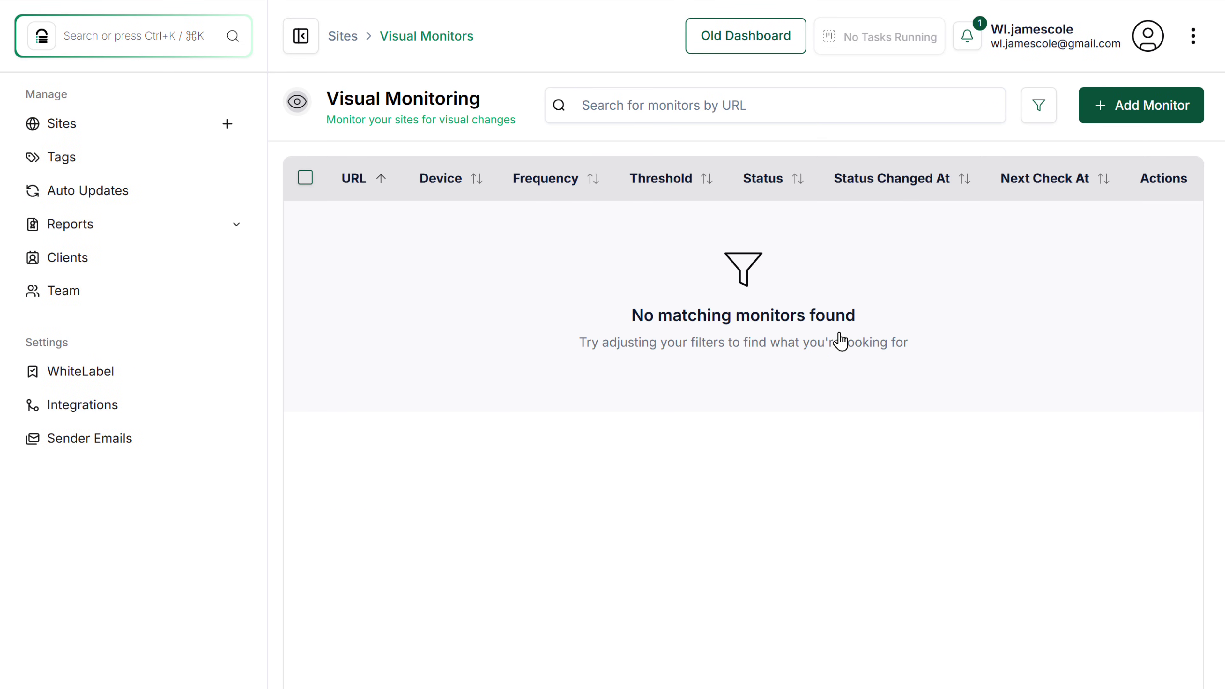
left_click(1155, 117)
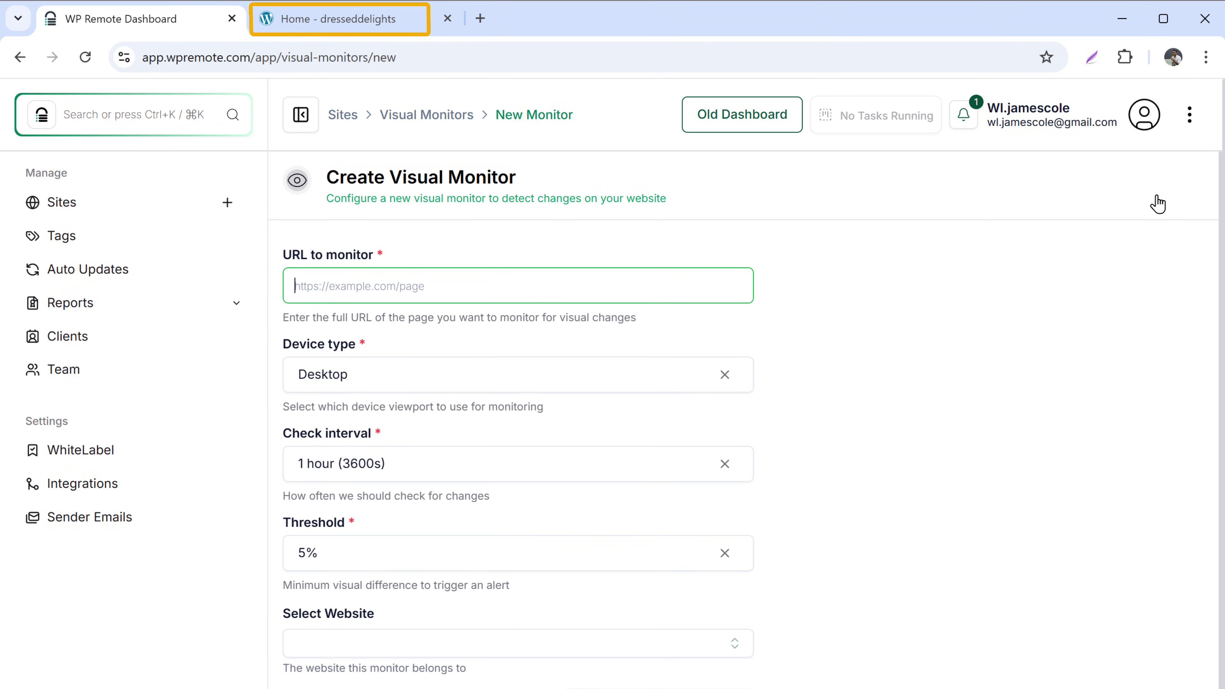
left_click(404, 23)
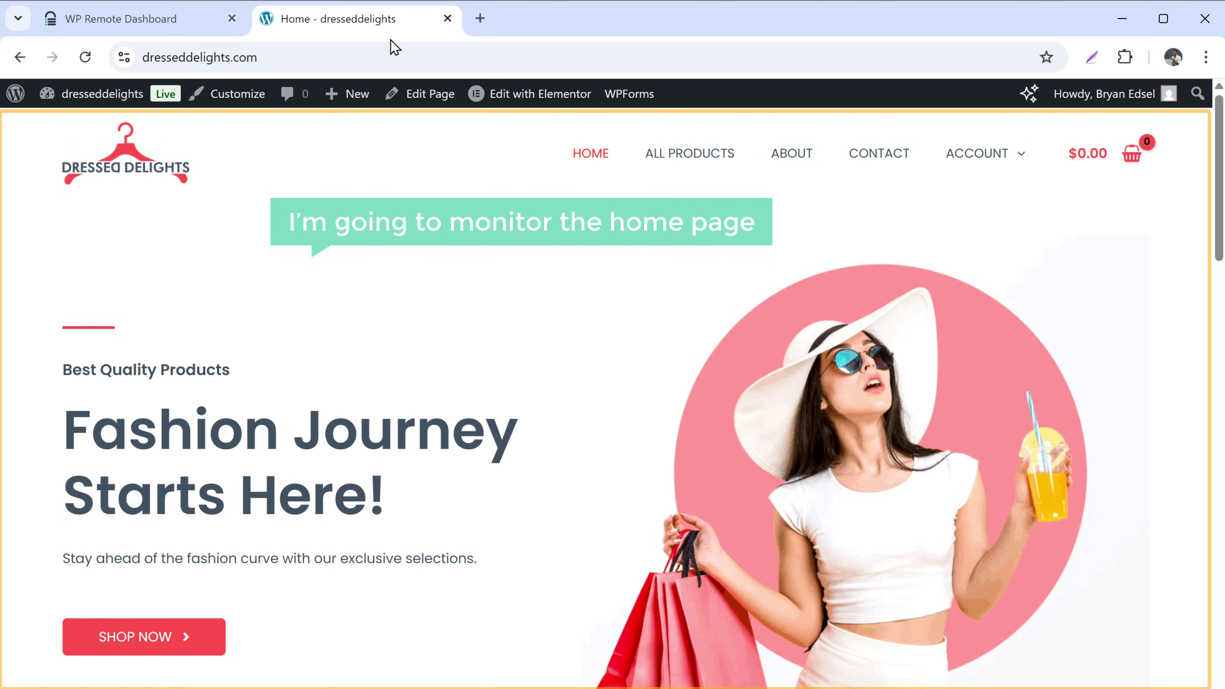
left_click(379, 54)
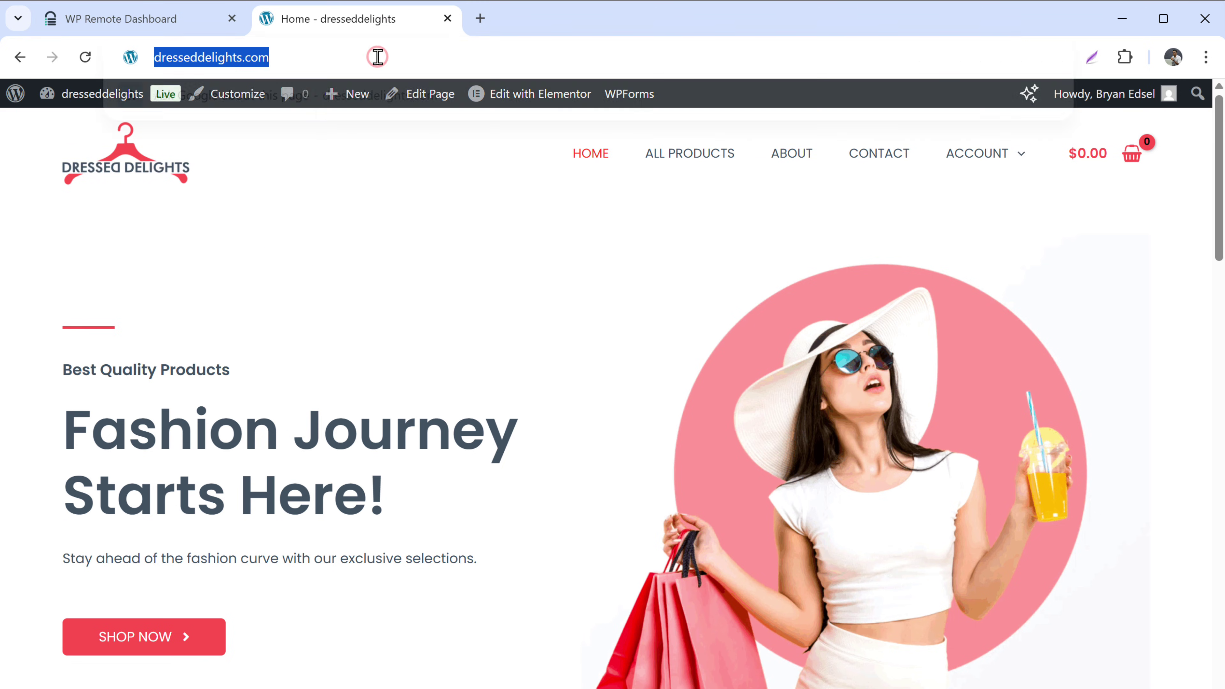
right_click(378, 57)
left_click(453, 231)
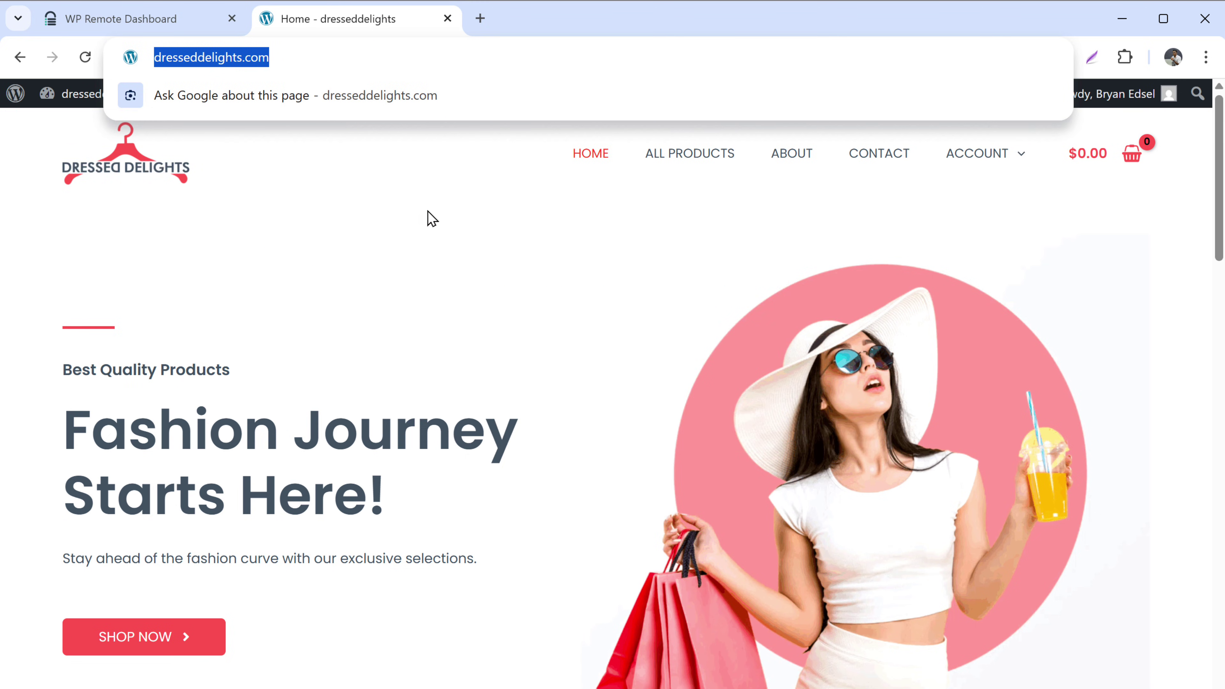
left_click(172, 17)
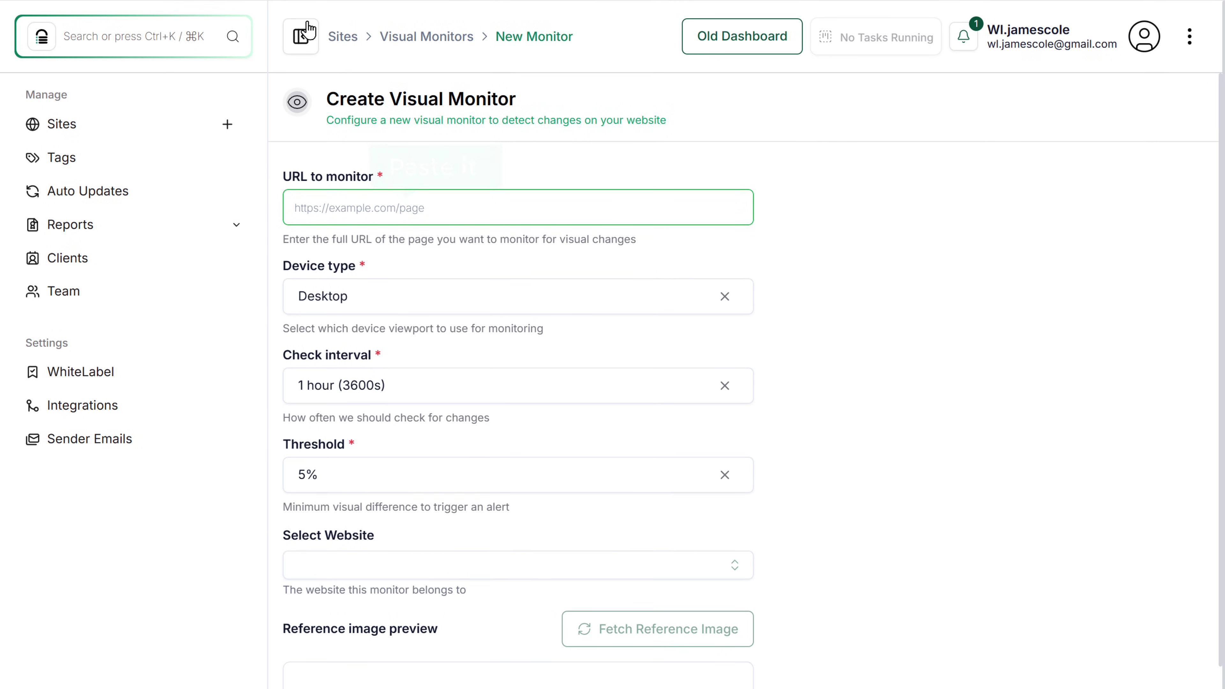
right_click(535, 204)
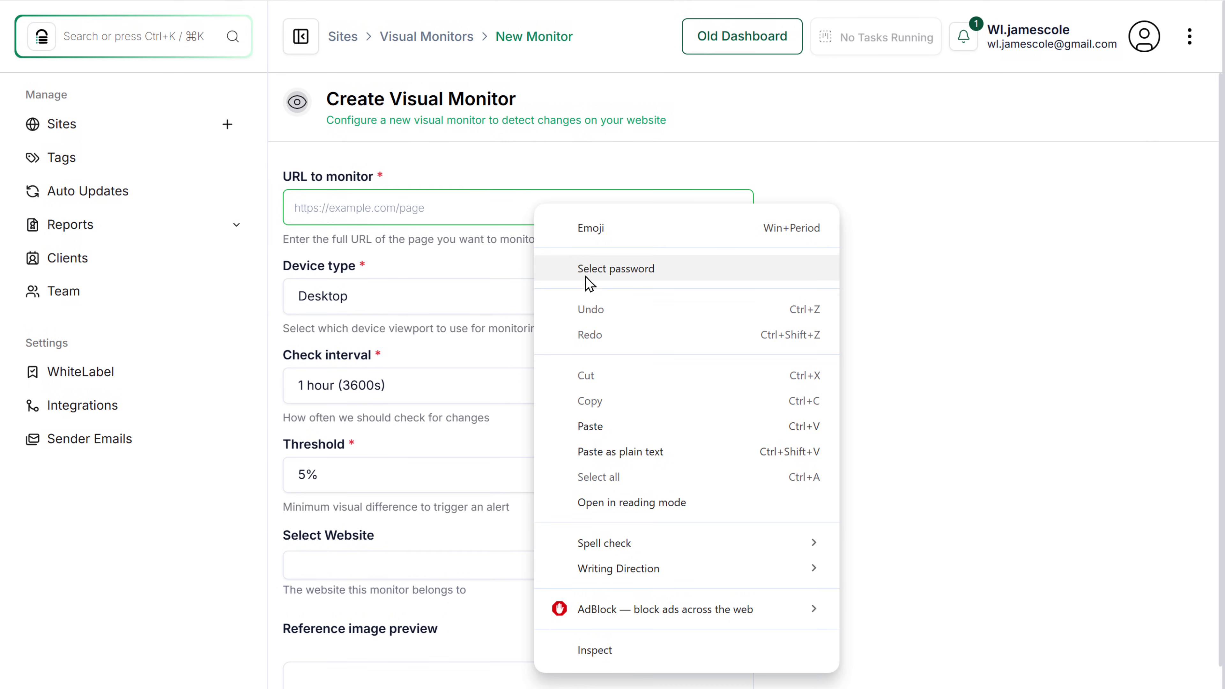
left_click(673, 423)
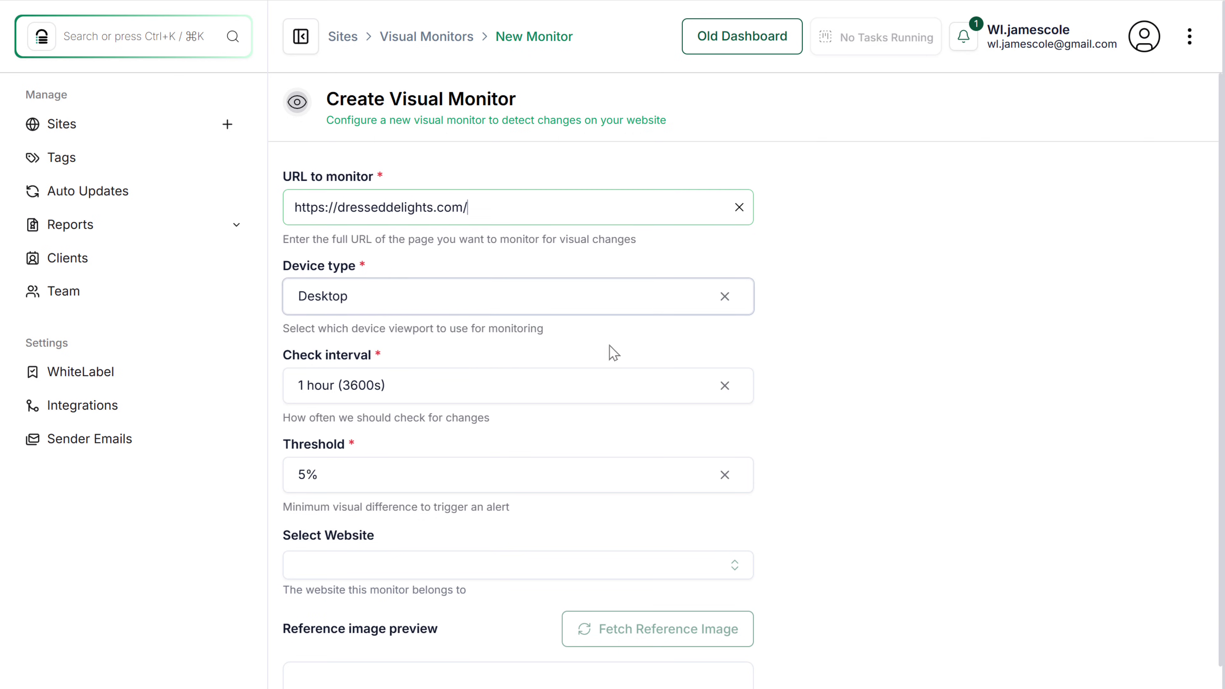
Set the visual monitor to check every 30 minutes at a 1% threshold for dresseddelights.
left_click(634, 391)
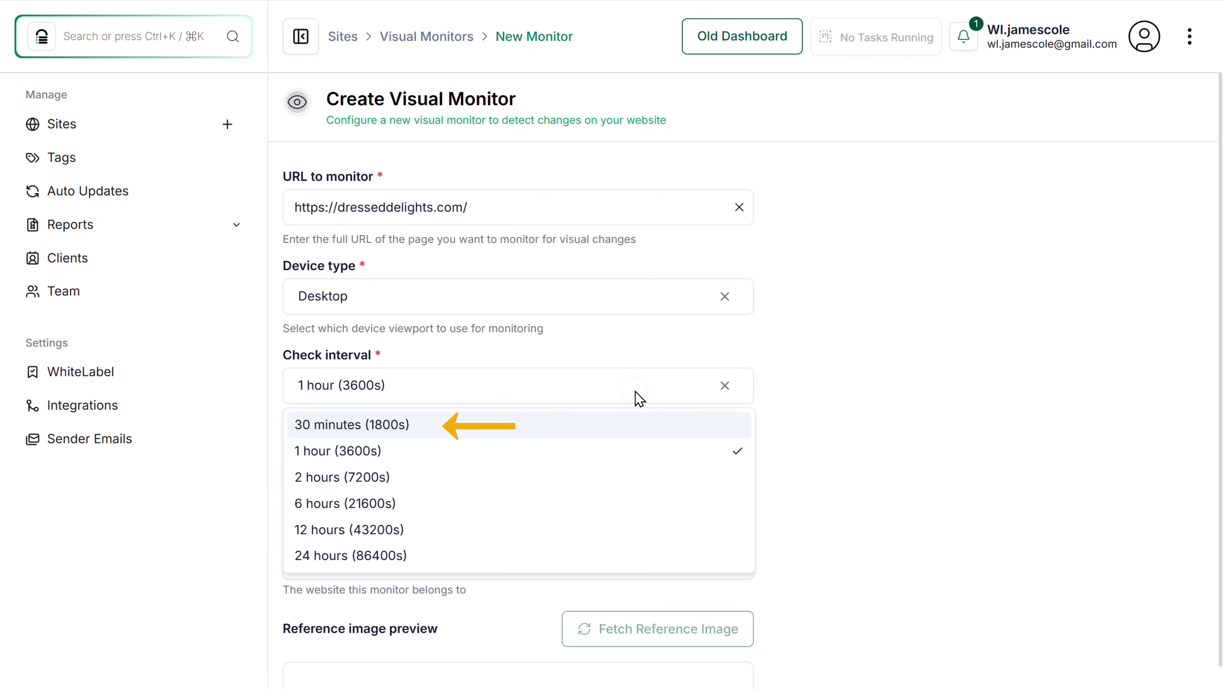
left_click(554, 429)
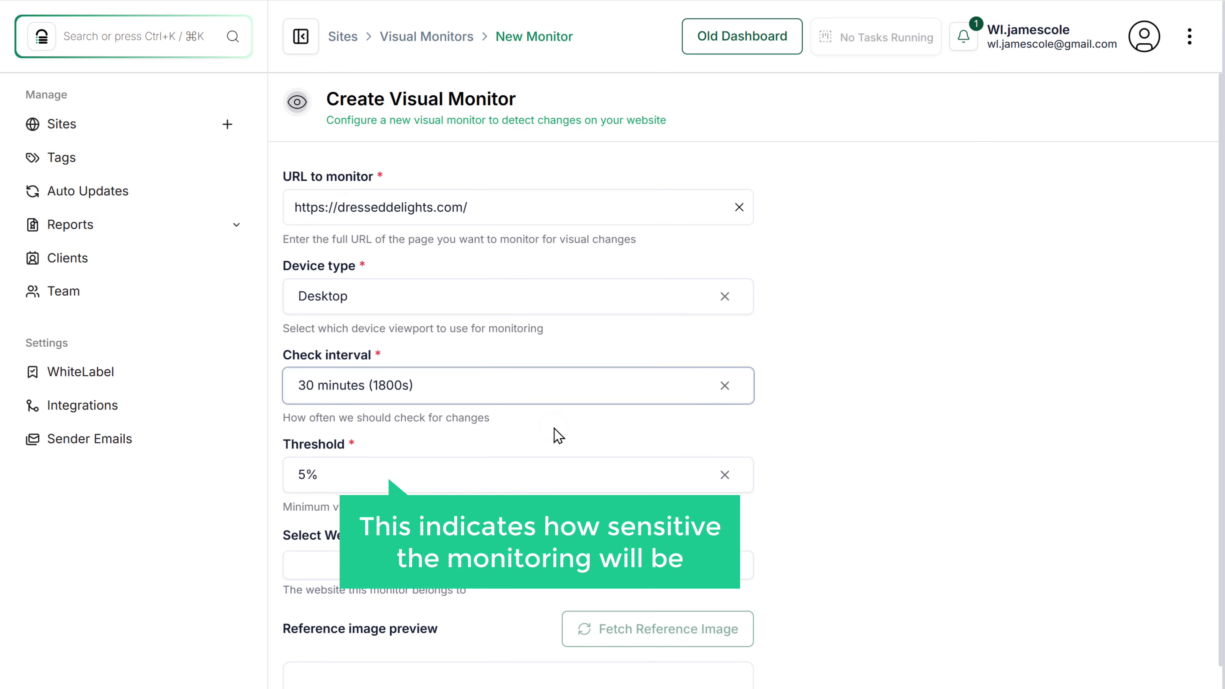
left_click(555, 475)
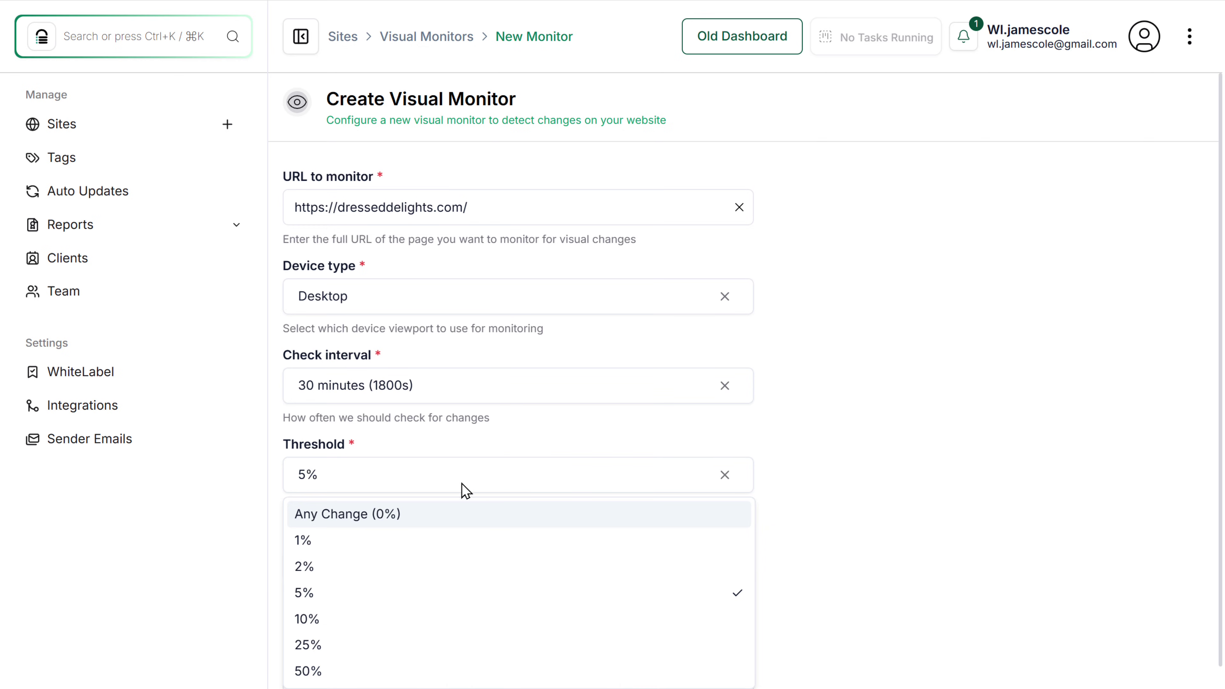
left_click(322, 541)
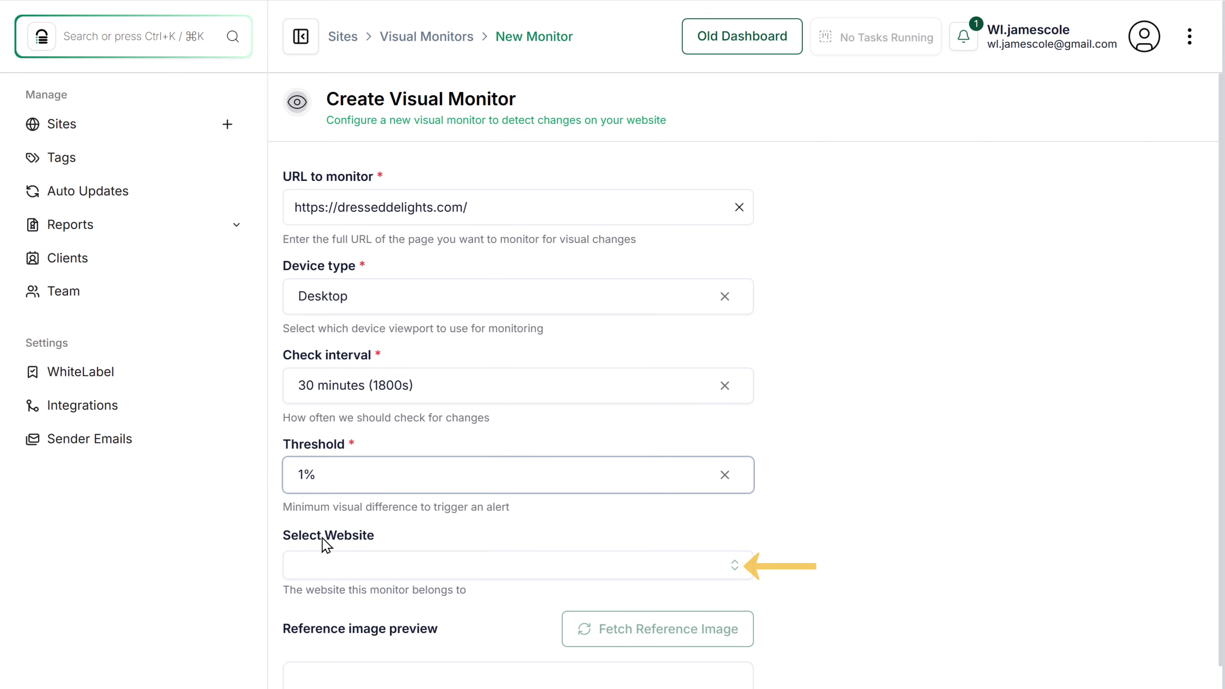
left_click(415, 565)
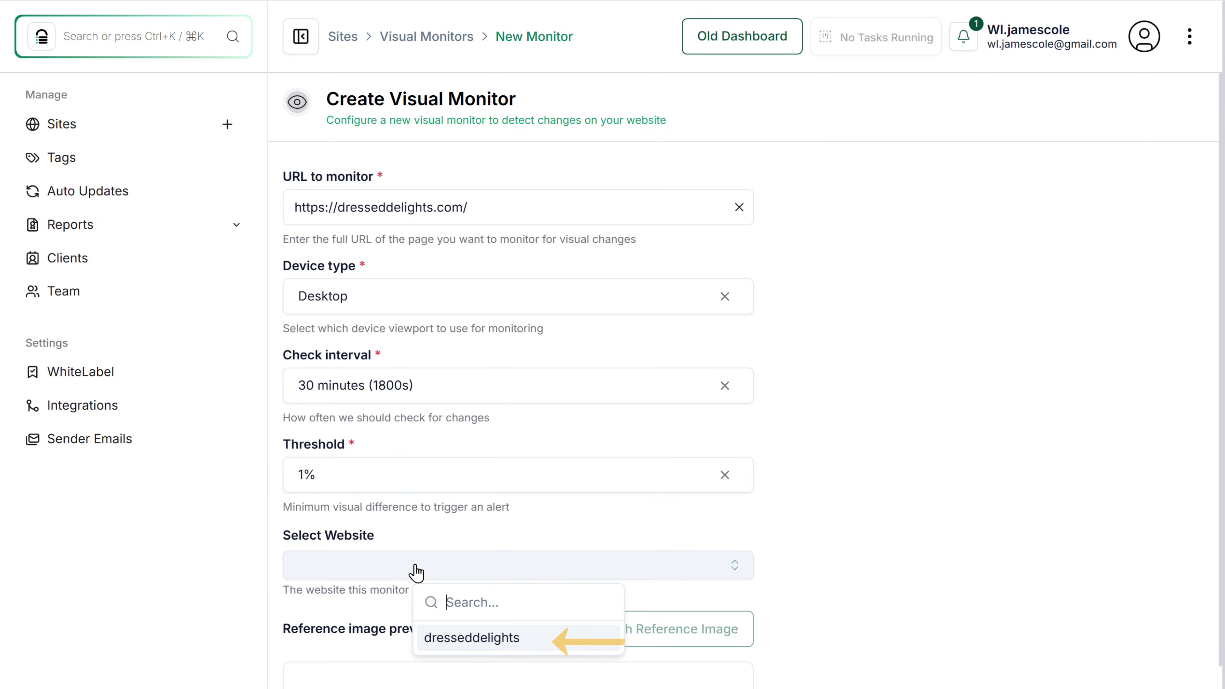
left_click(493, 638)
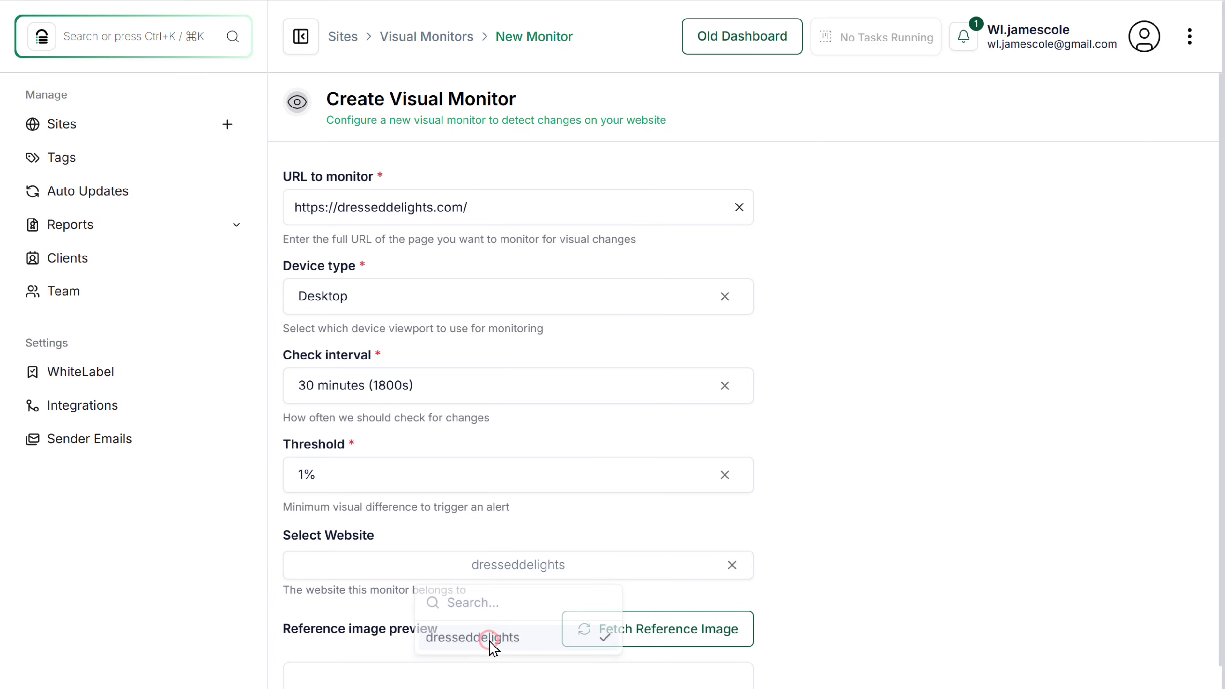
Fetch the homepage reference image and save the visual monitor.
scroll(491, 646, "down", 7)
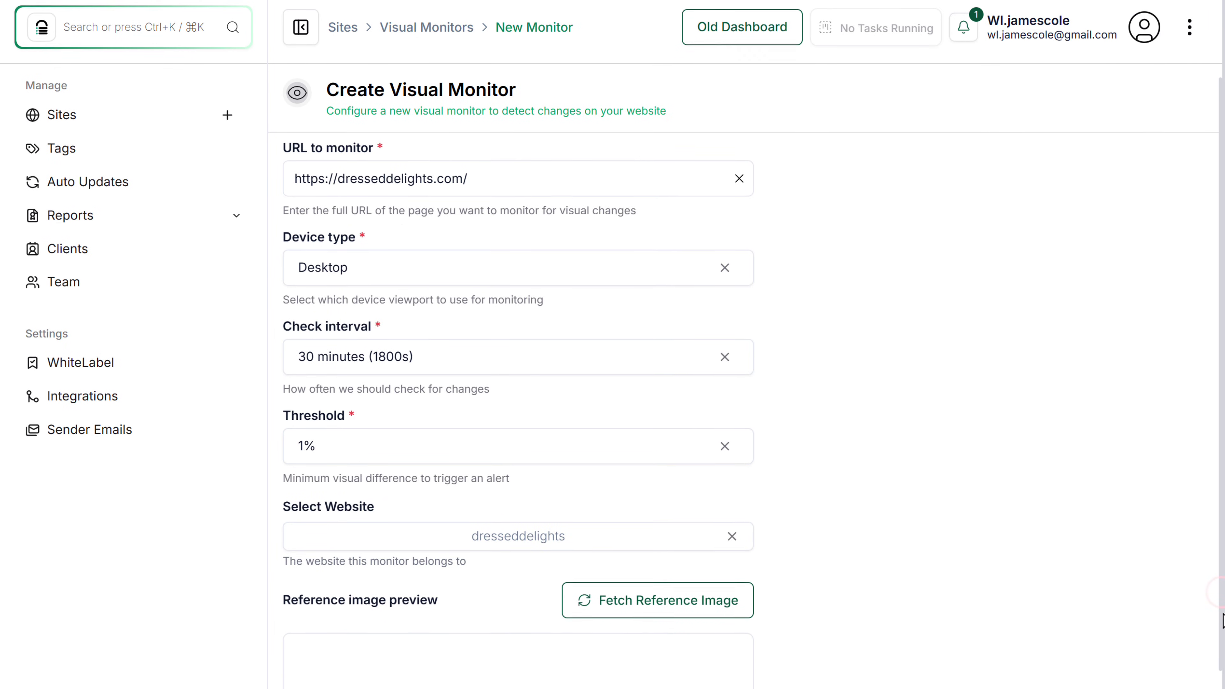
scroll(518, 345, "down", 1)
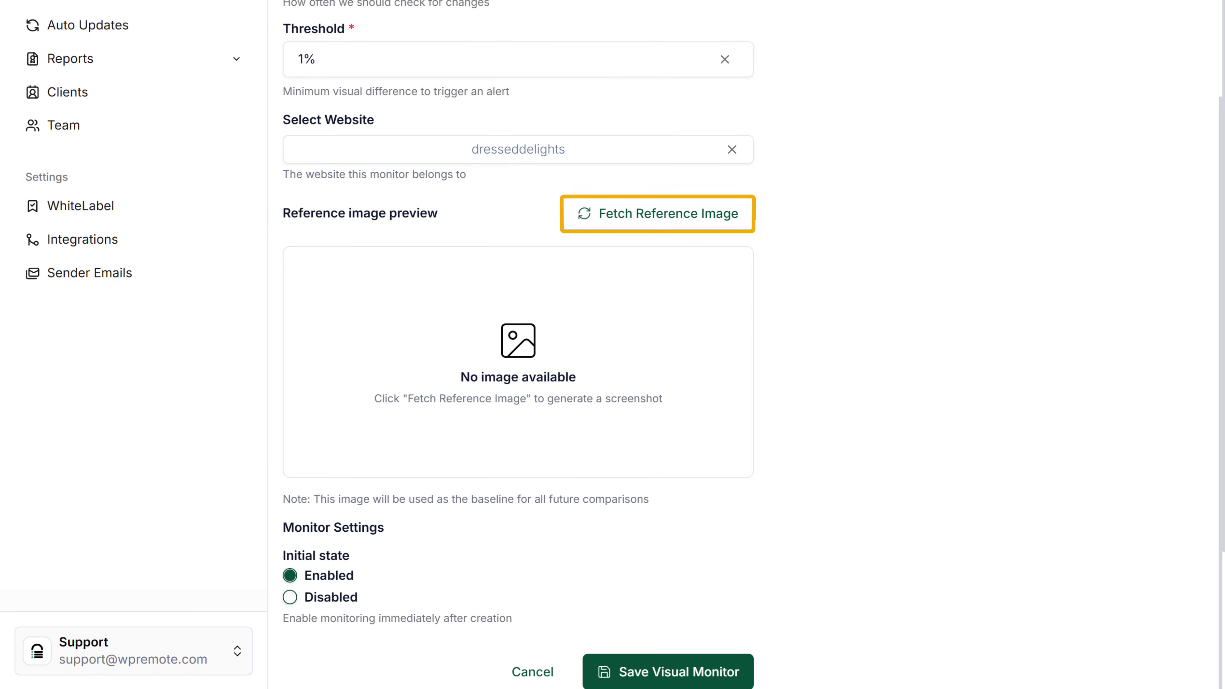
left_click(695, 226)
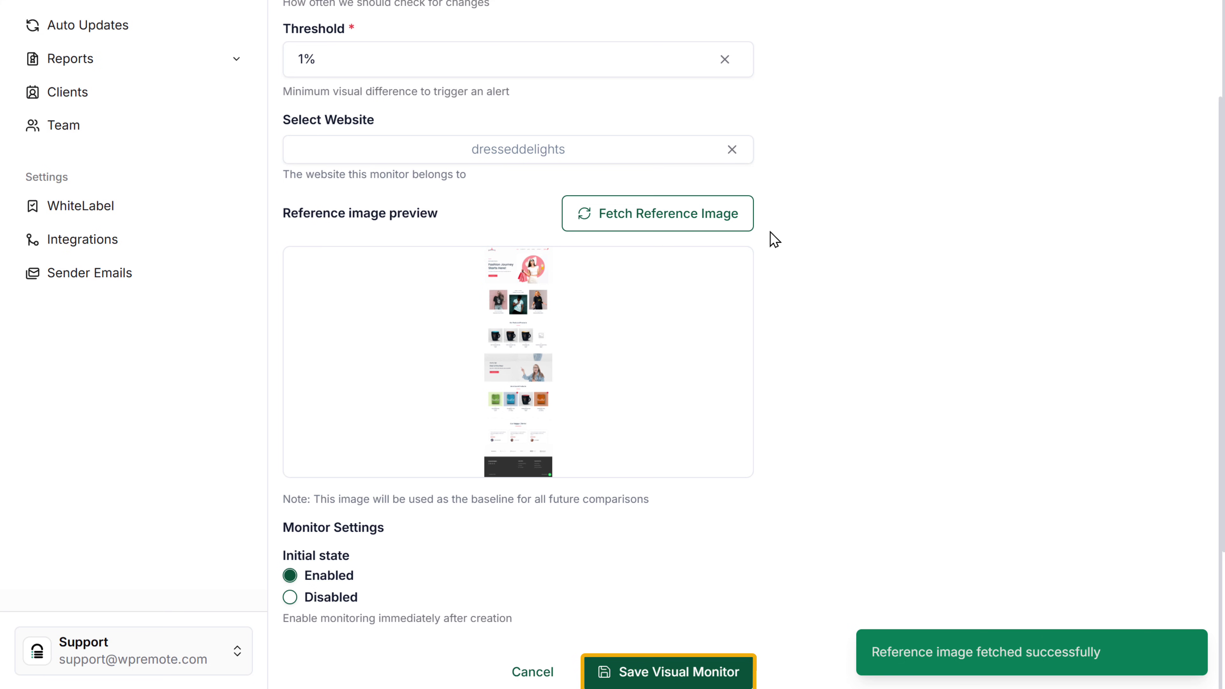
left_click(657, 670)
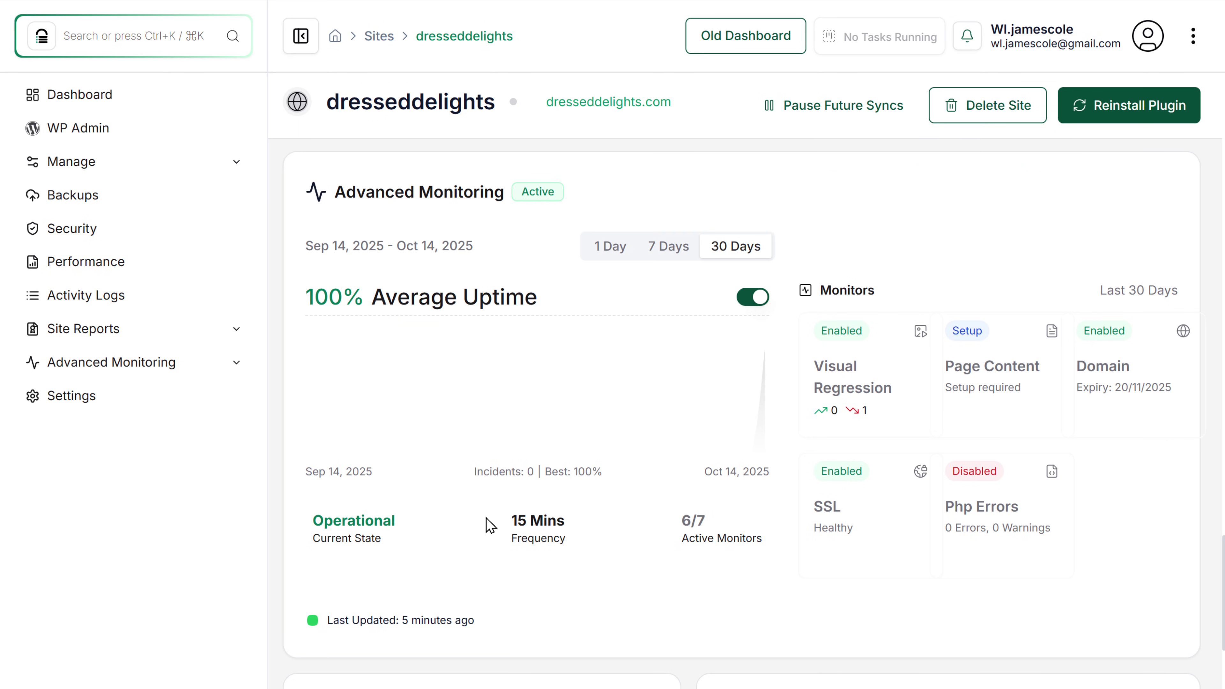
Open the dresseddelights monitor's check history from Advanced Monitoring > Visual Monitors.
left_click(155, 371)
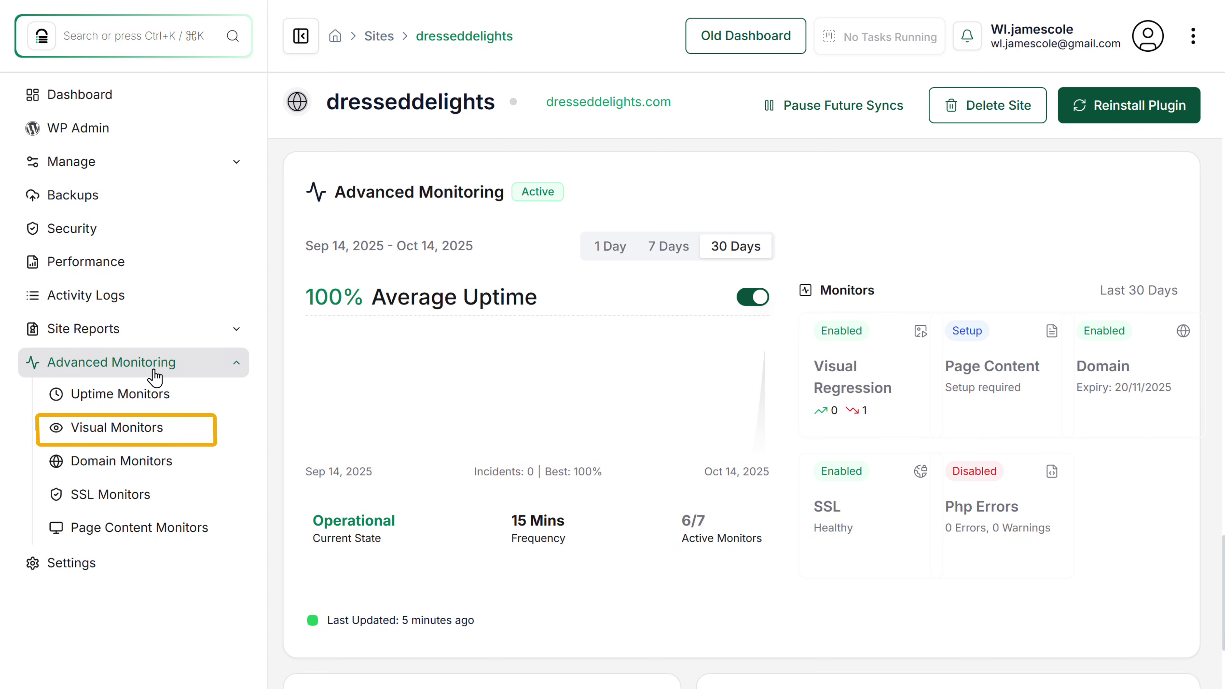
left_click(150, 441)
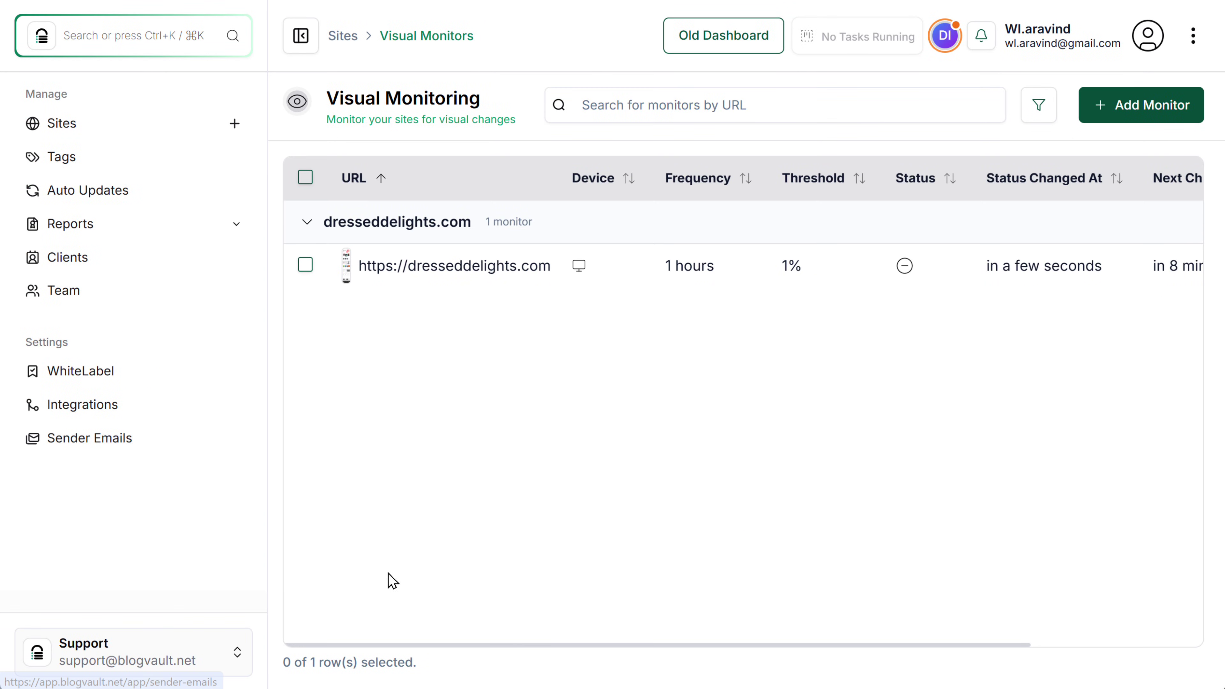
left_click_drag(500, 645, 696, 645)
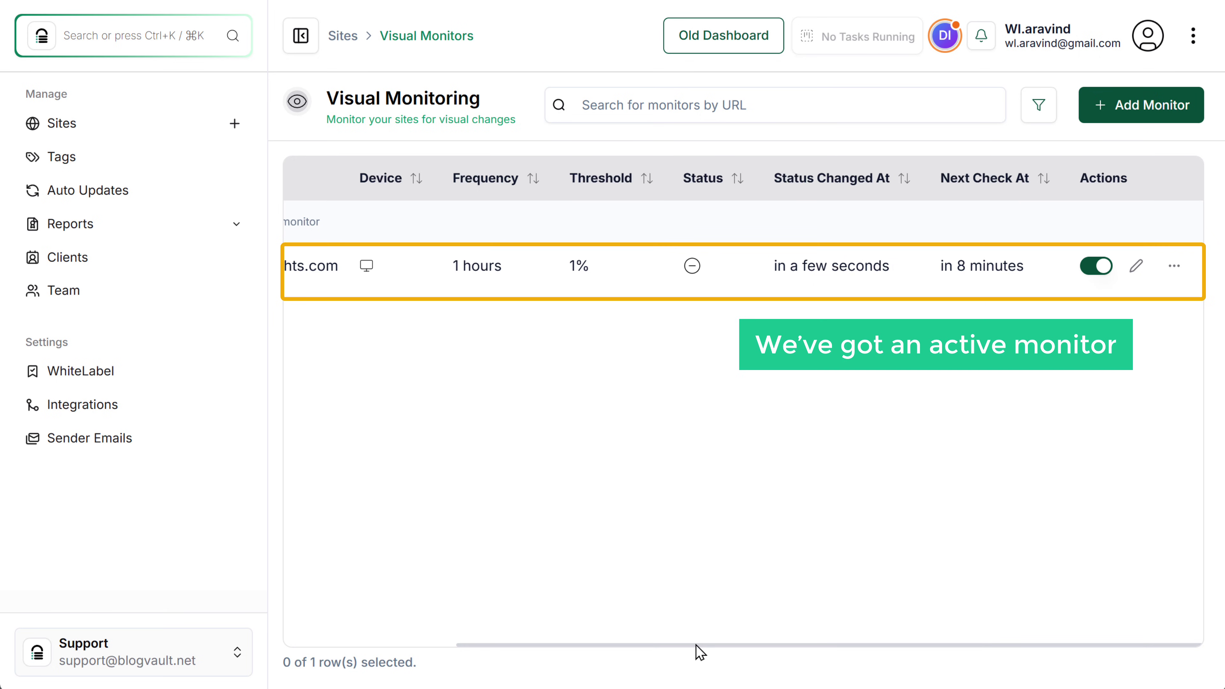
left_click(1163, 267)
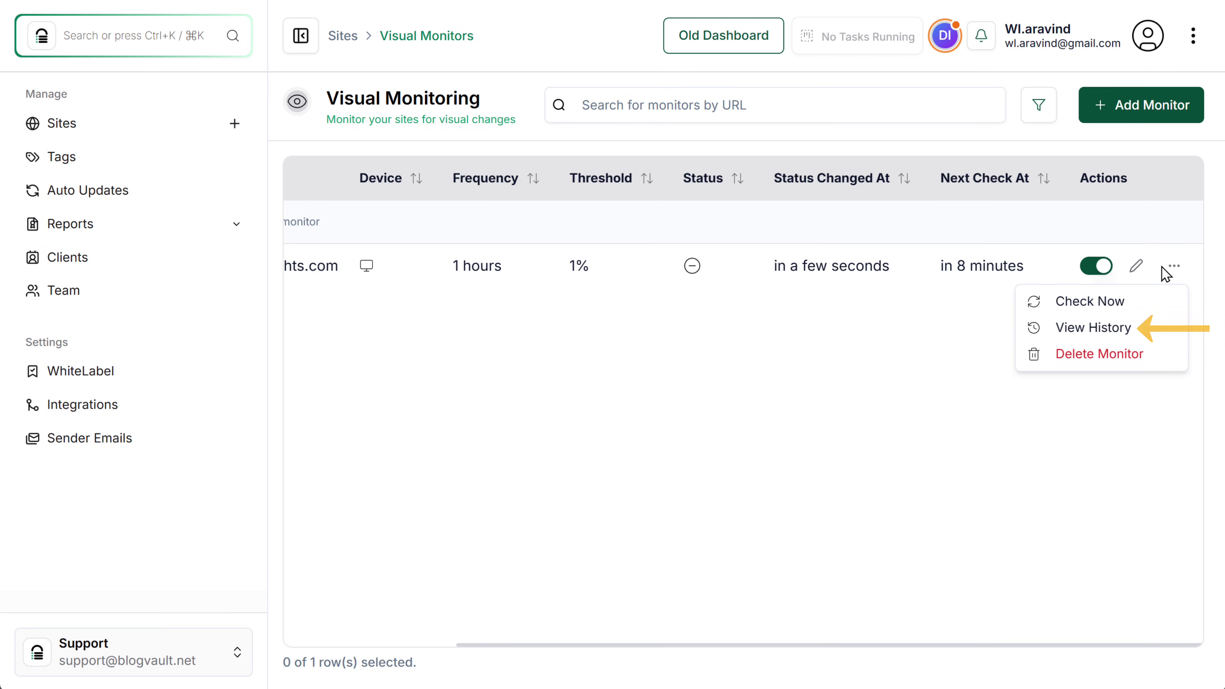
left_click(1113, 337)
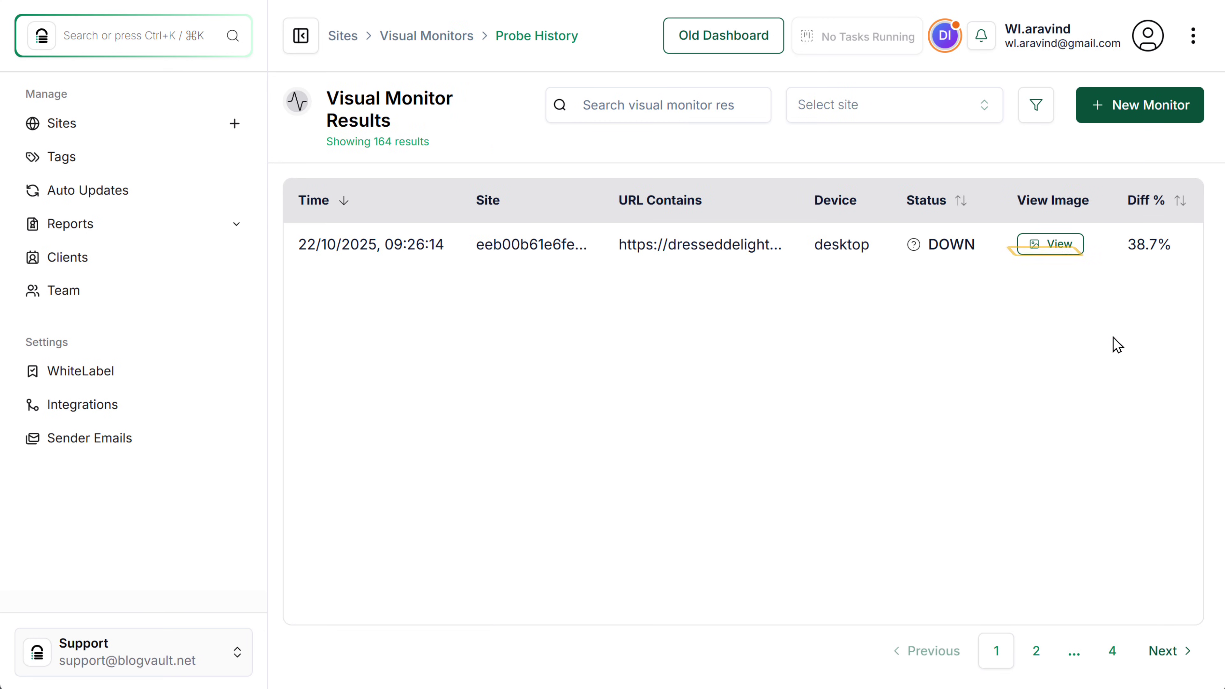
Compare the before and after screenshots of the 38.7% change, then return to Manage Sites.
left_click(1049, 246)
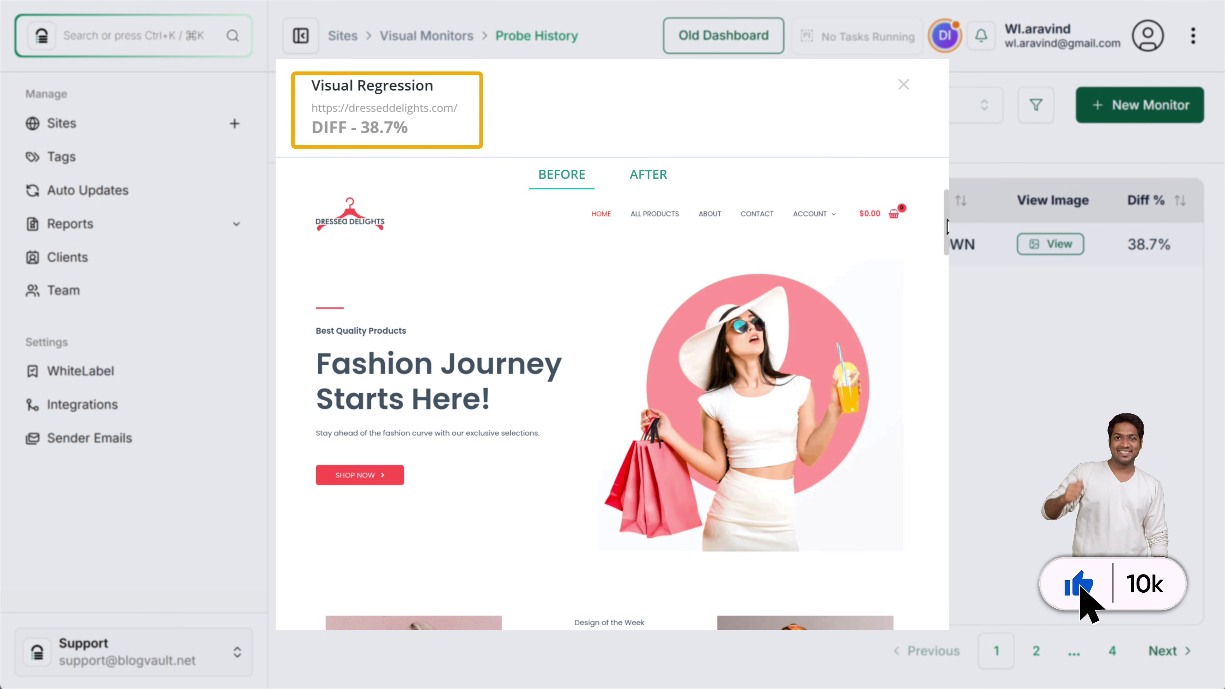
left_click_drag(946, 225, 943, 175)
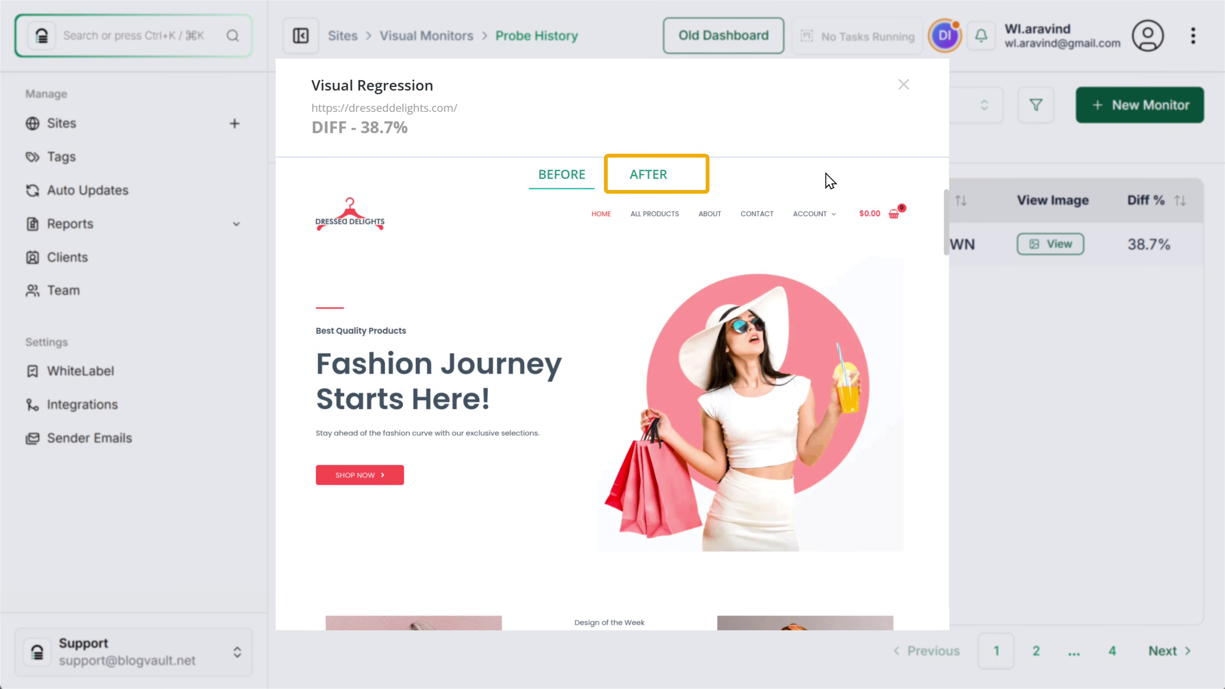
left_click(652, 186)
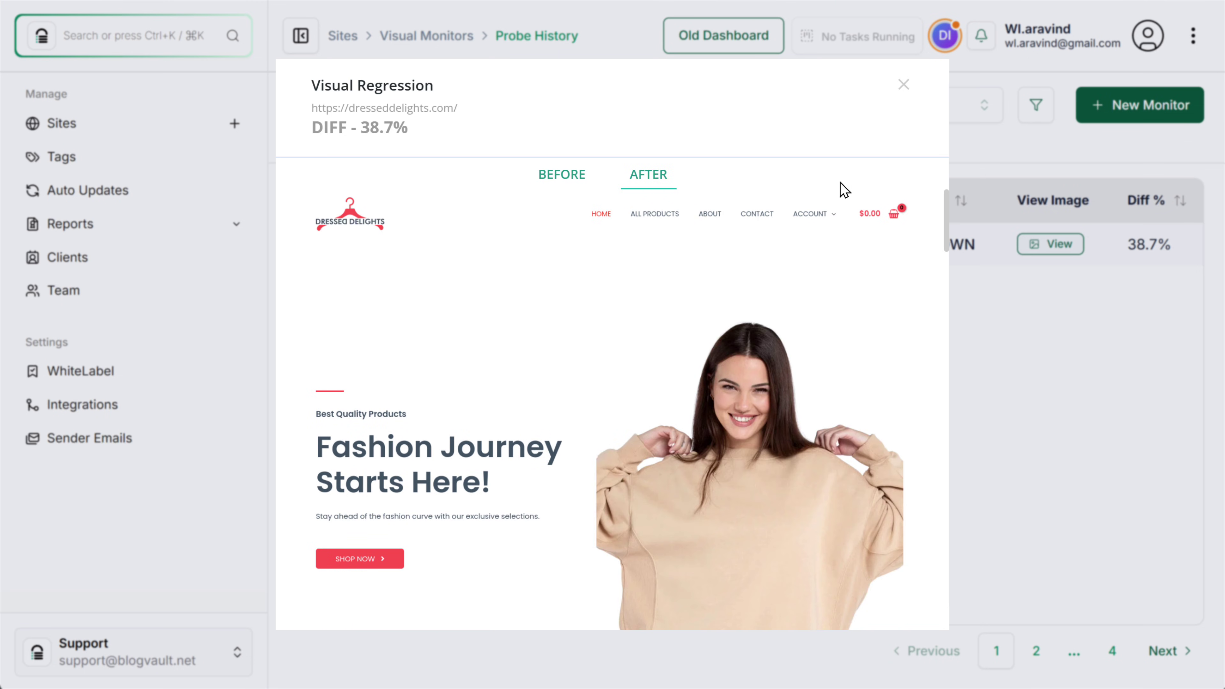
left_click_drag(946, 215, 945, 198)
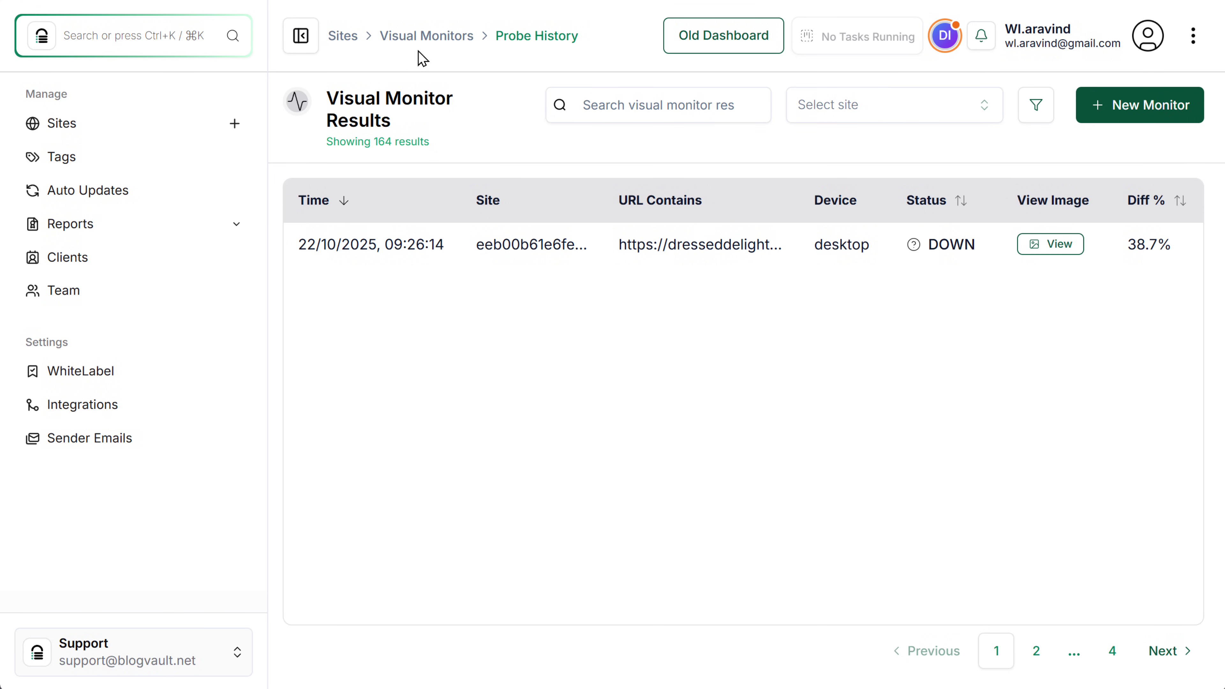
left_click(347, 39)
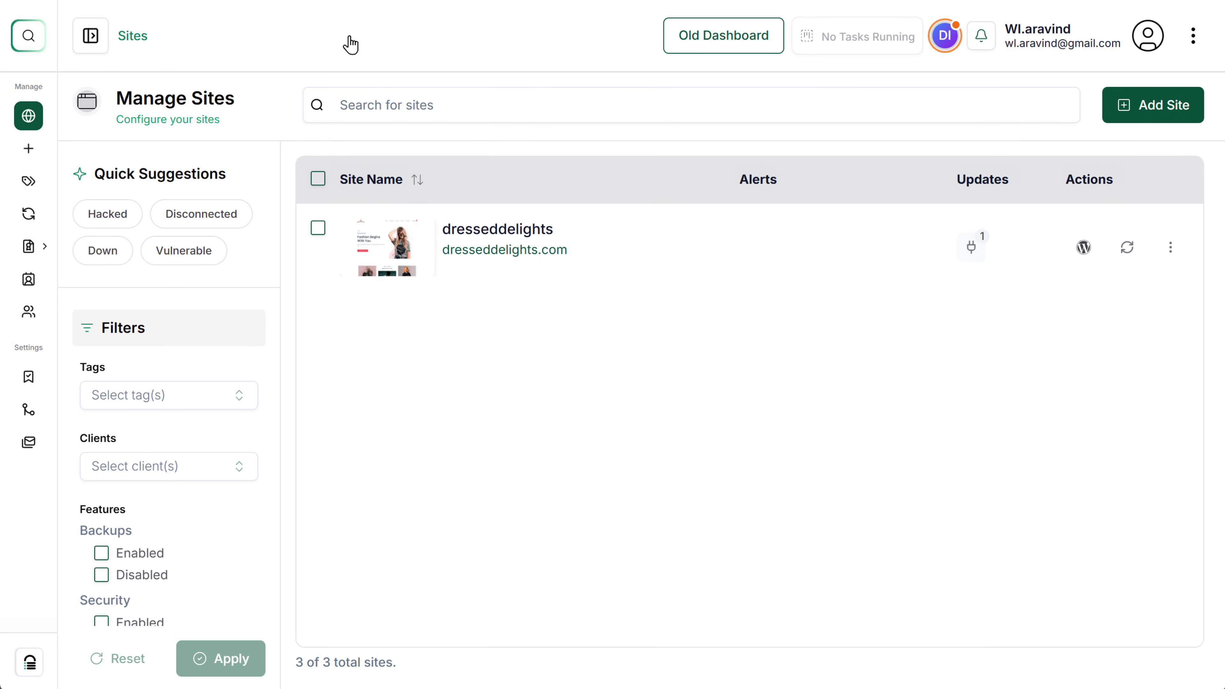
Upgrade dresseddelights to the $999 yearly 5 Sites Pro plan and return to its dashboard.
left_click(472, 229)
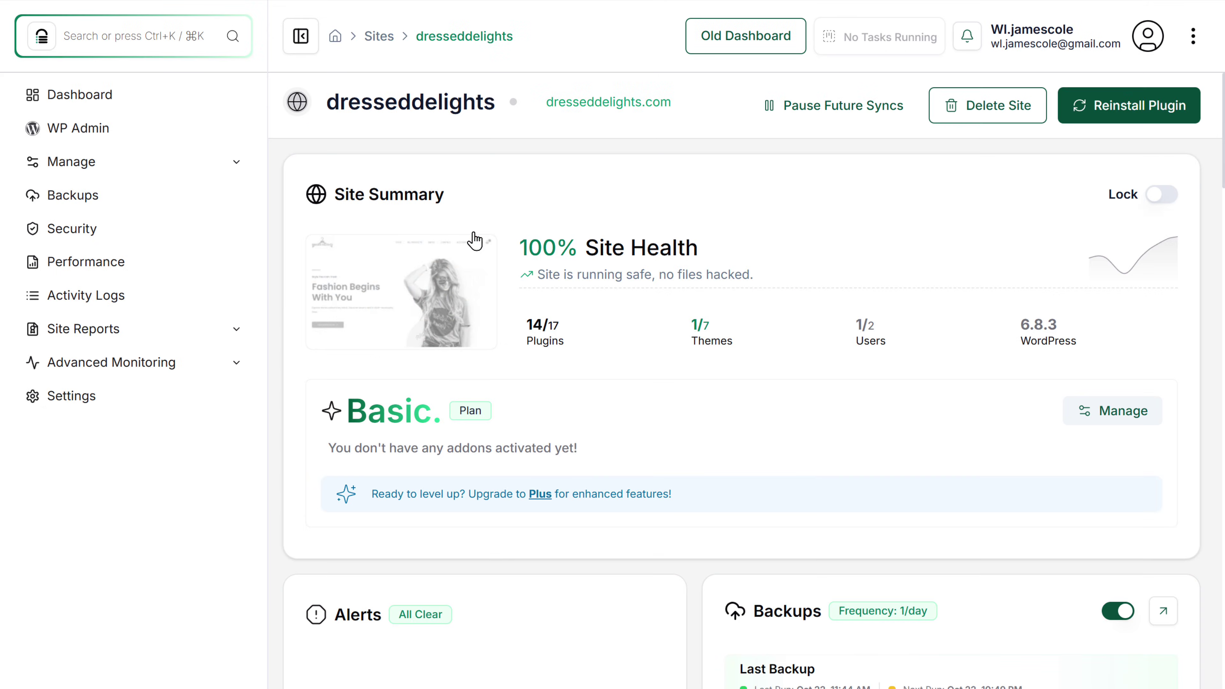
left_click(541, 494)
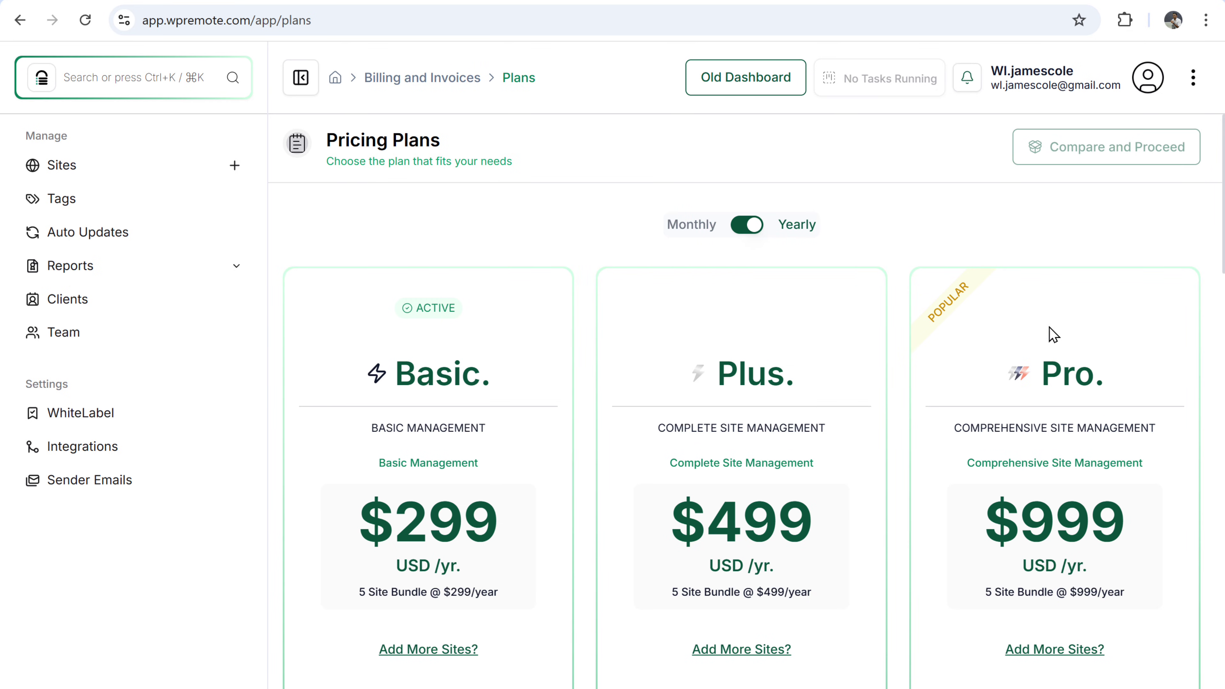
scroll(742, 386, "down", 10)
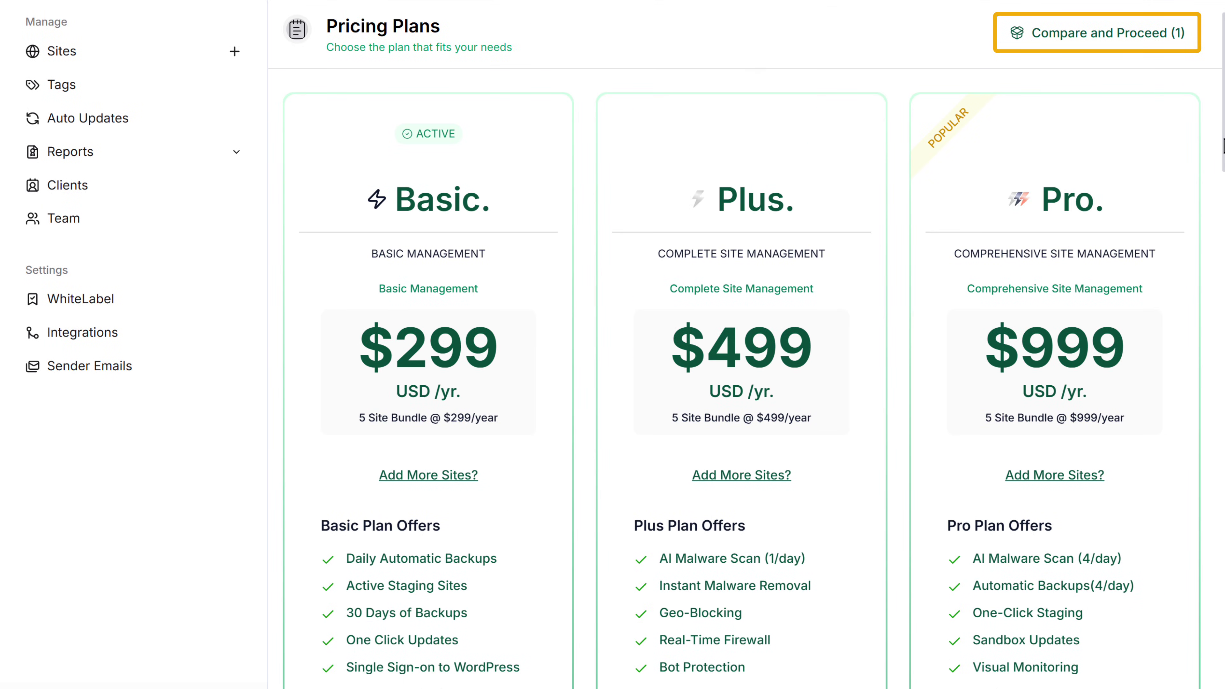
left_click(1086, 46)
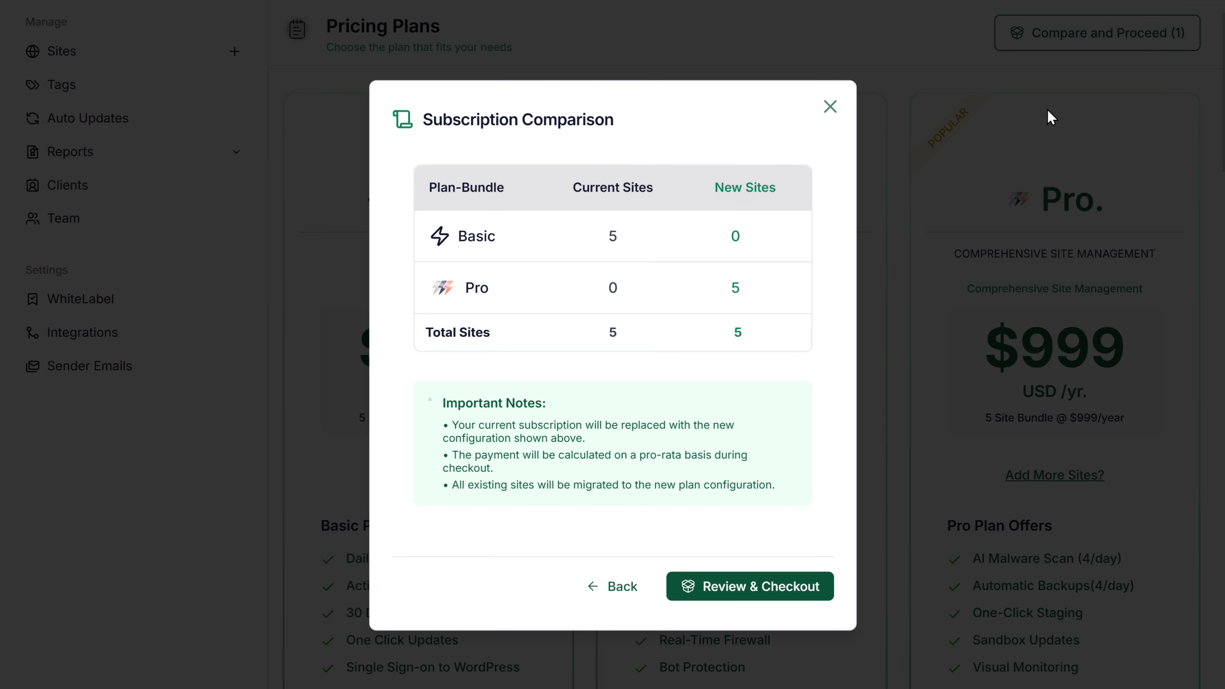
left_click(771, 604)
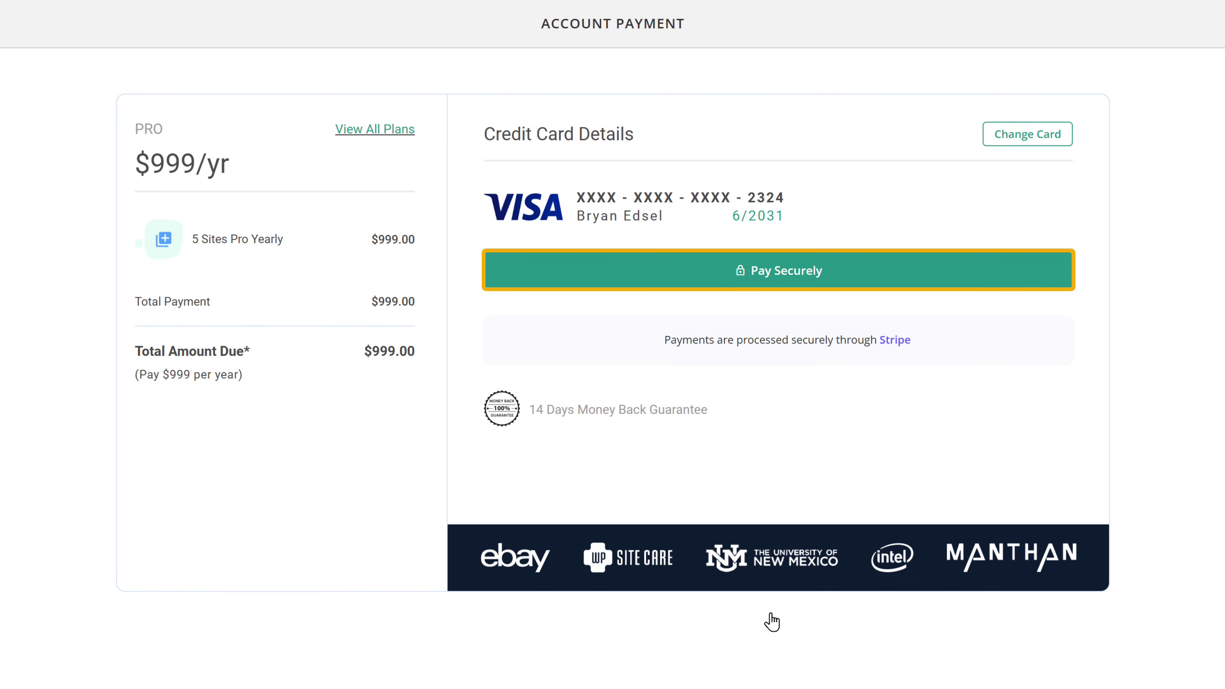
left_click(720, 280)
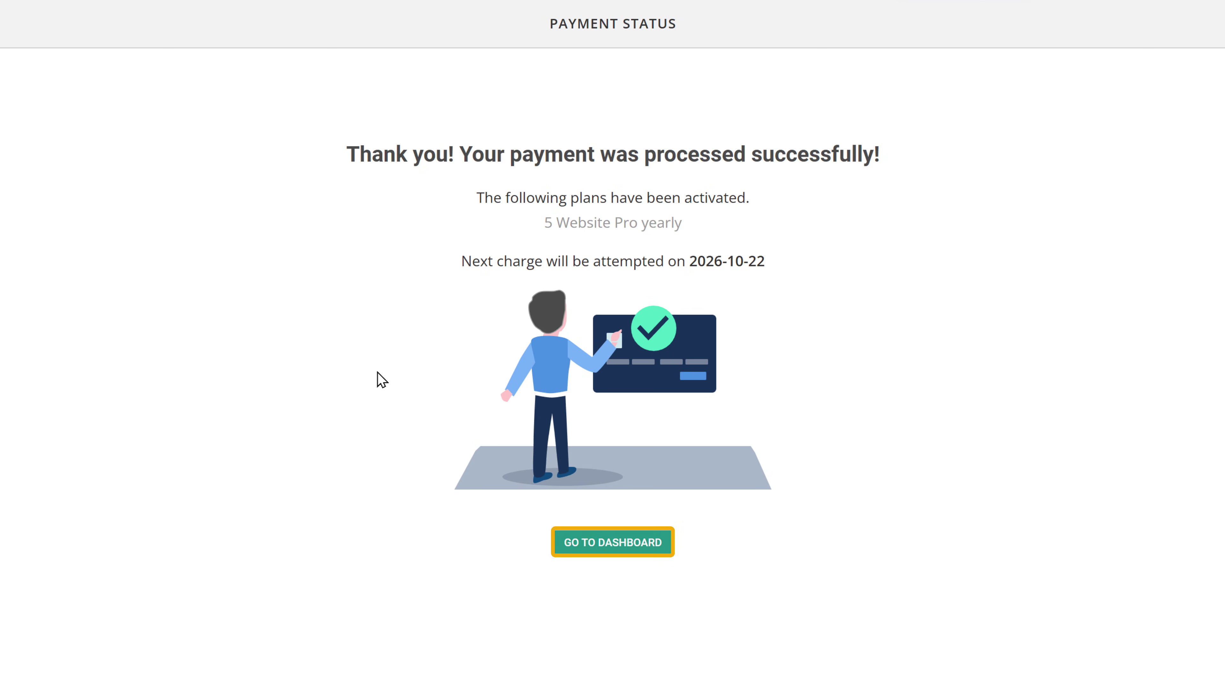
left_click(621, 555)
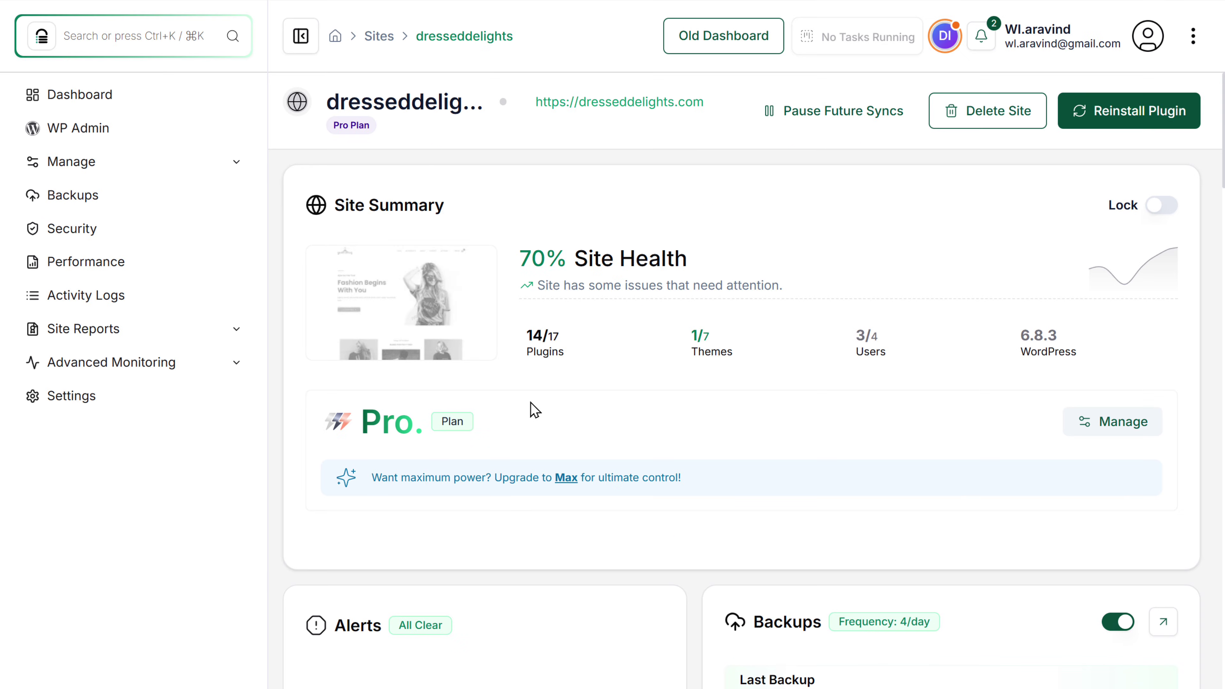
Enable Airlift from the dresseddelights Performance report.
scroll(1221, 229, "down", 8)
left_click_drag(1223, 229, 1222, 294)
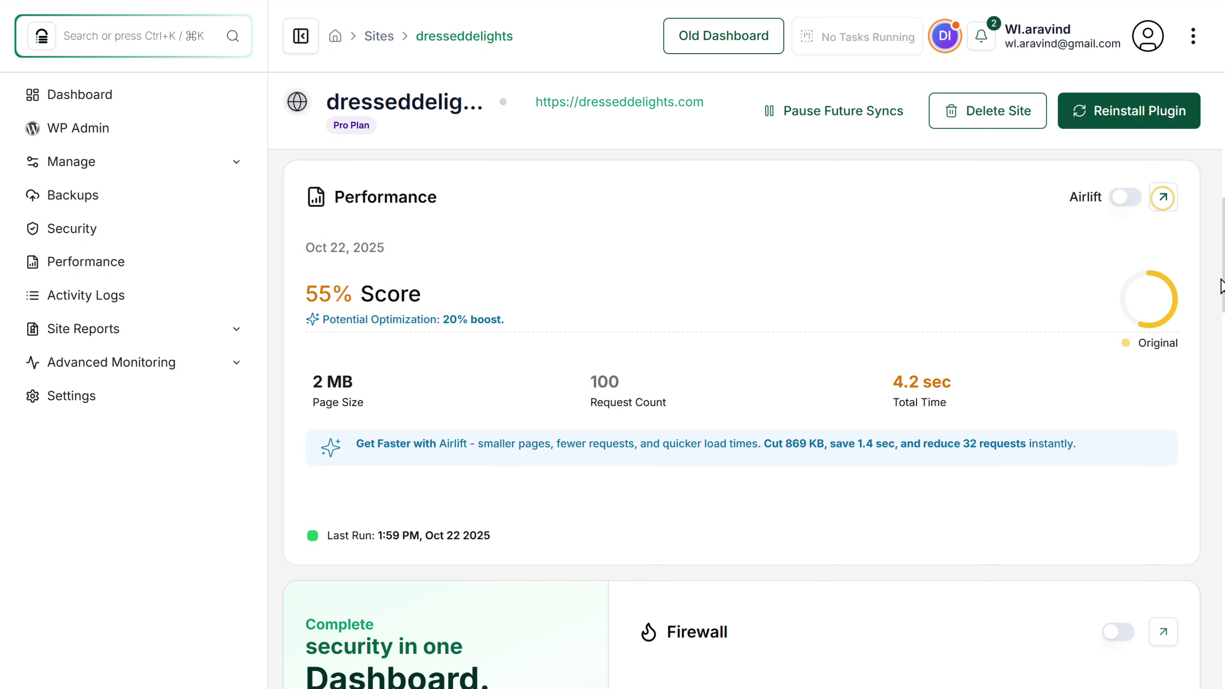
left_click(1167, 203)
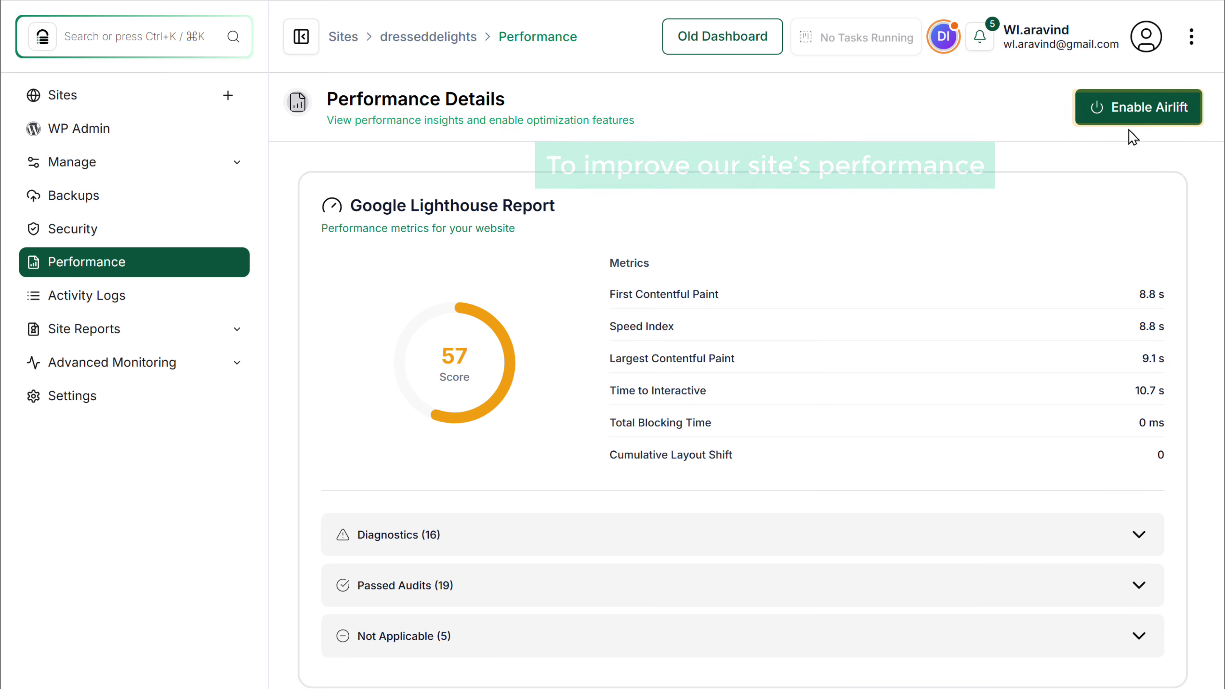
left_click(1123, 128)
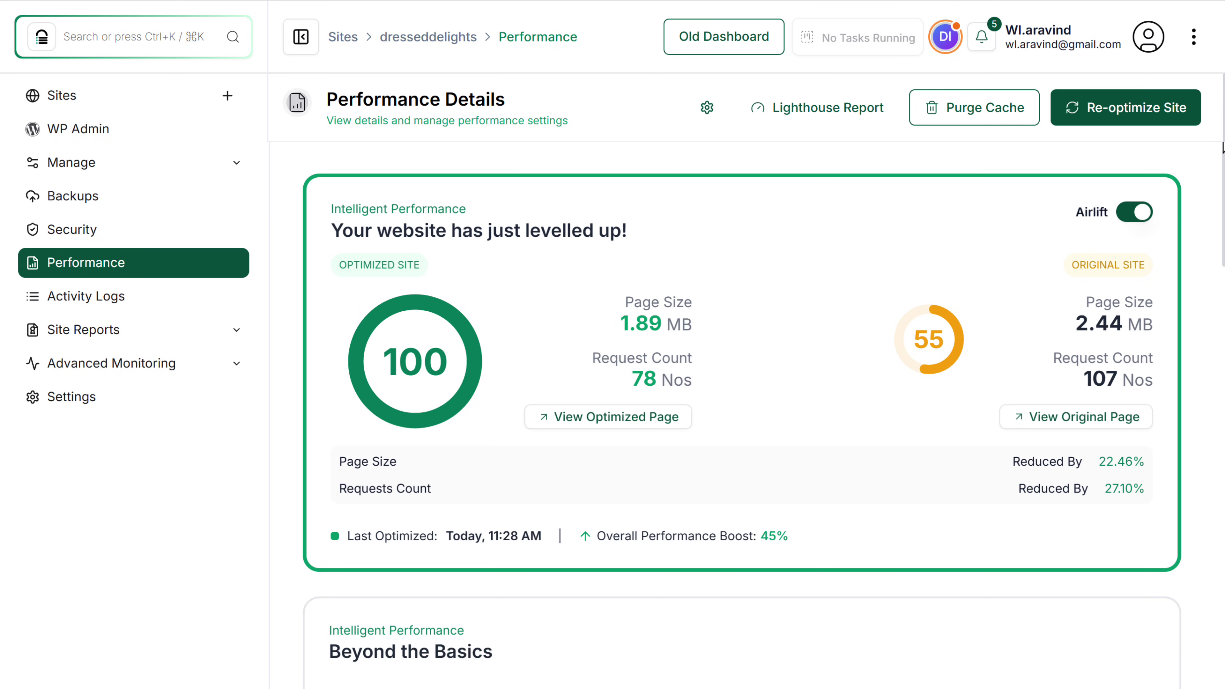
left_click_drag(1222, 147, 1223, 152)
left_click_drag(1222, 151, 1223, 101)
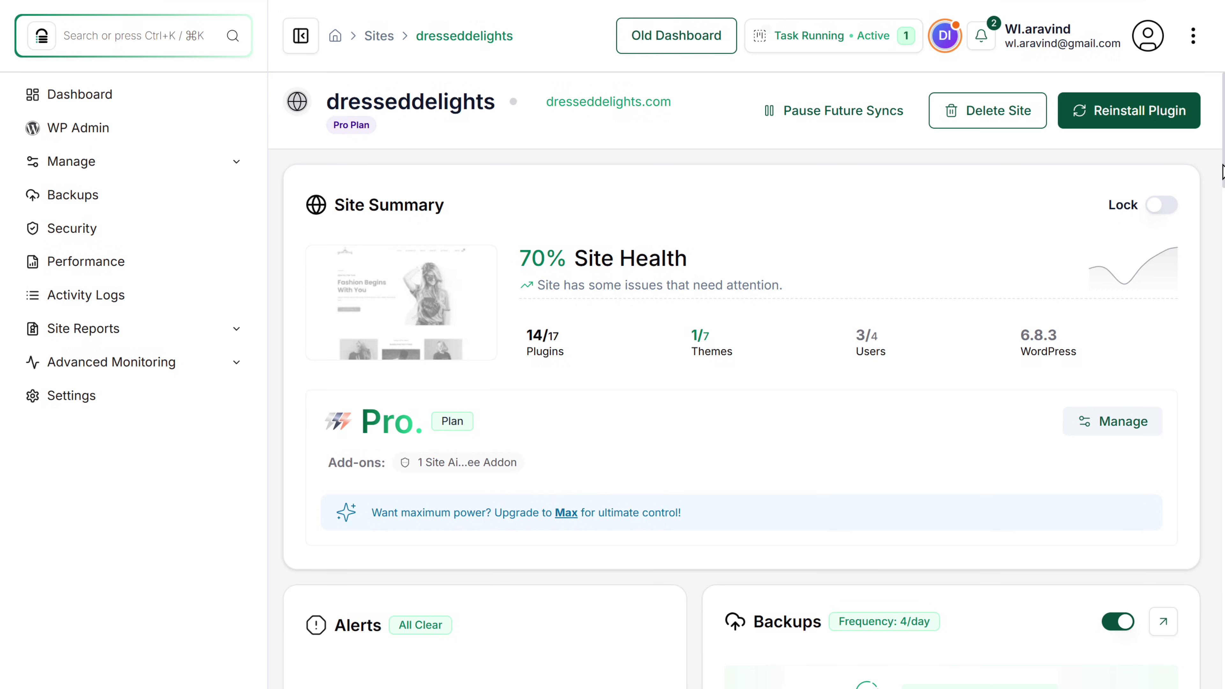
Switch on Security for dresseddelights and launch Clean Now for the detected malicious file.
scroll(1223, 171, "down", 20)
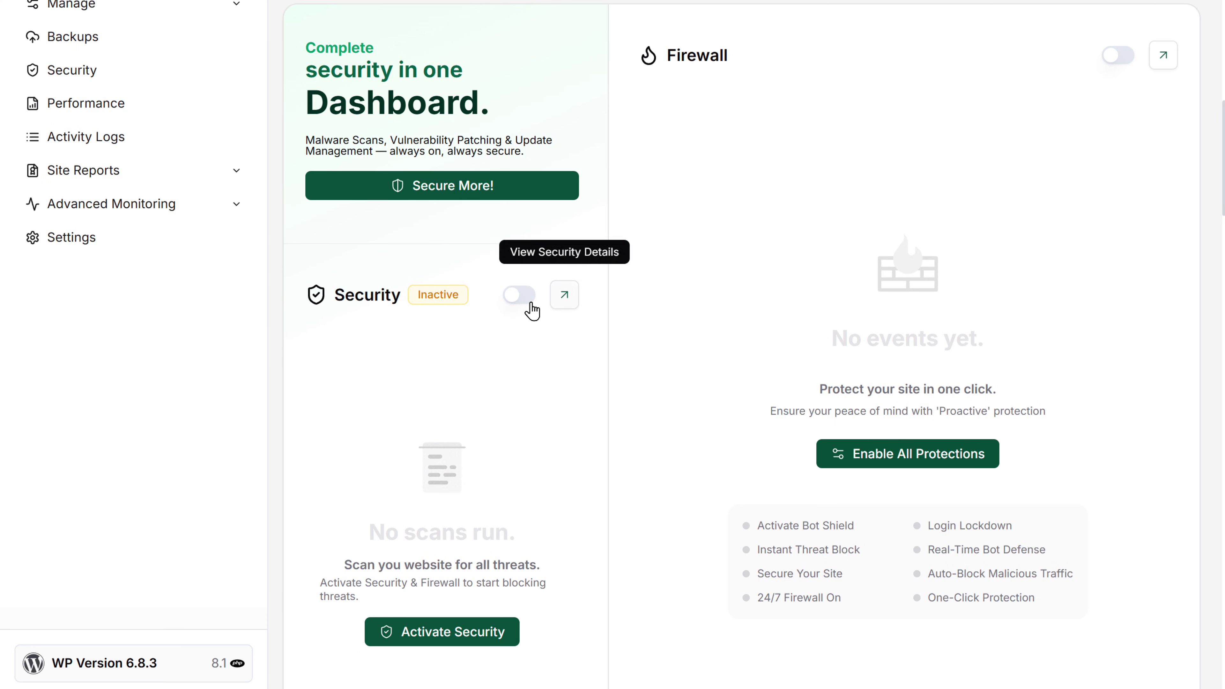
left_click(519, 300)
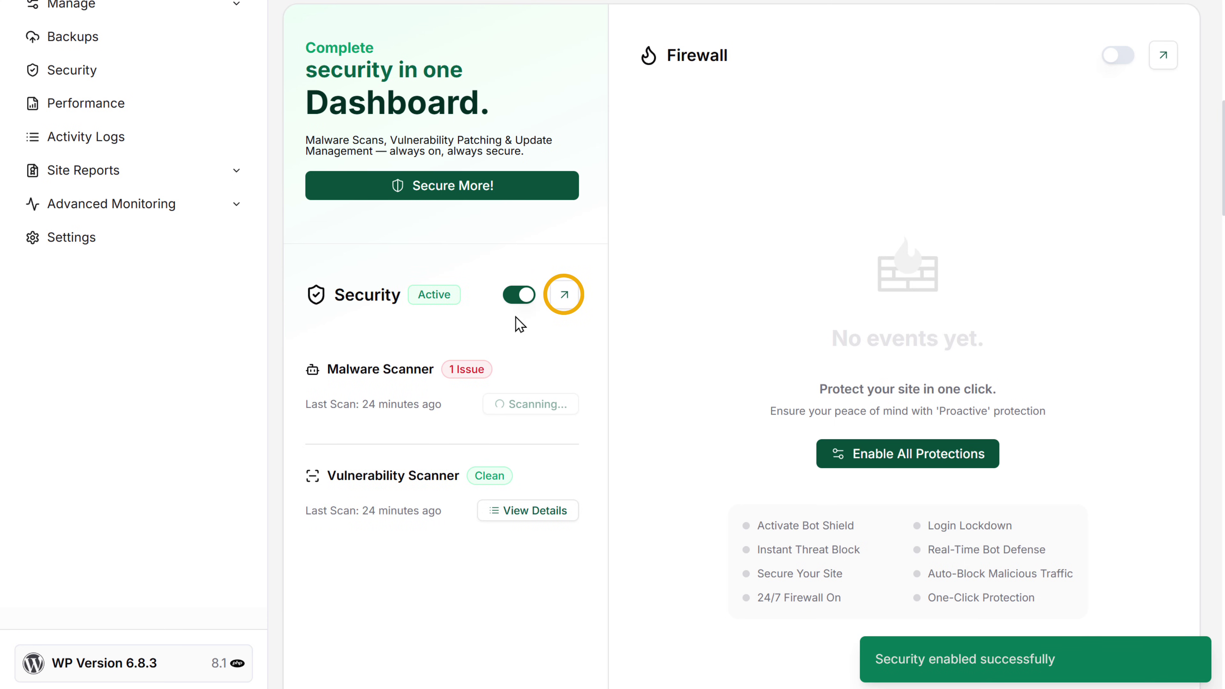
left_click(565, 300)
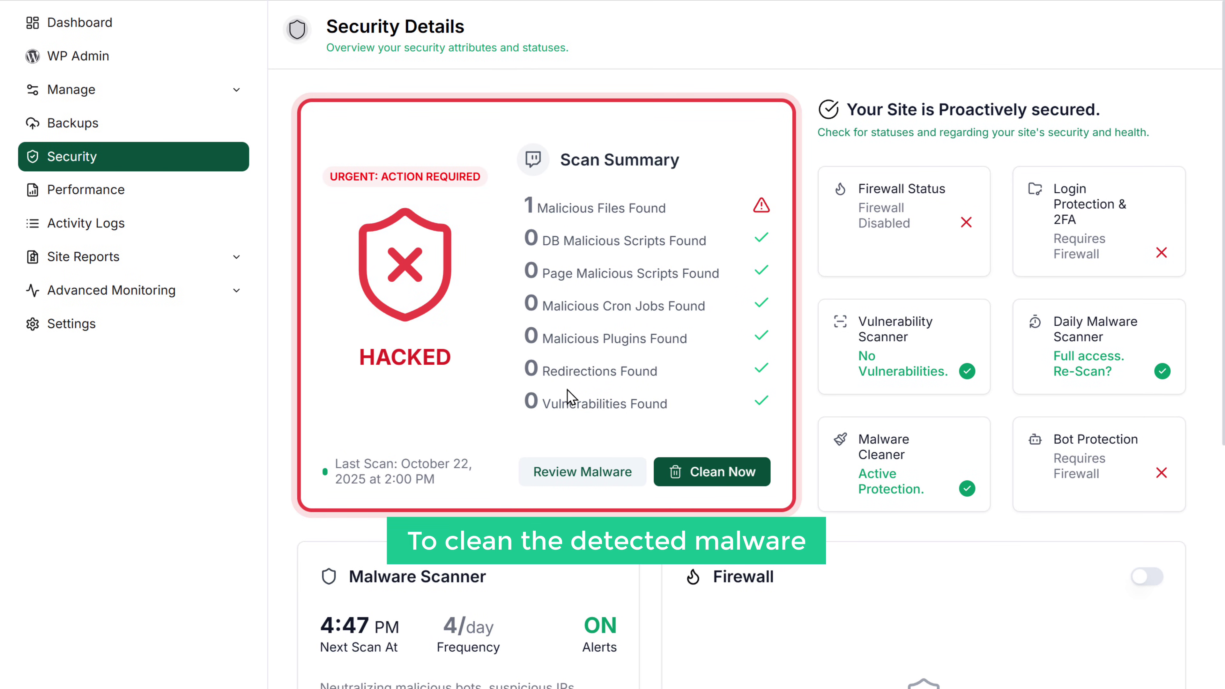
left_click(695, 471)
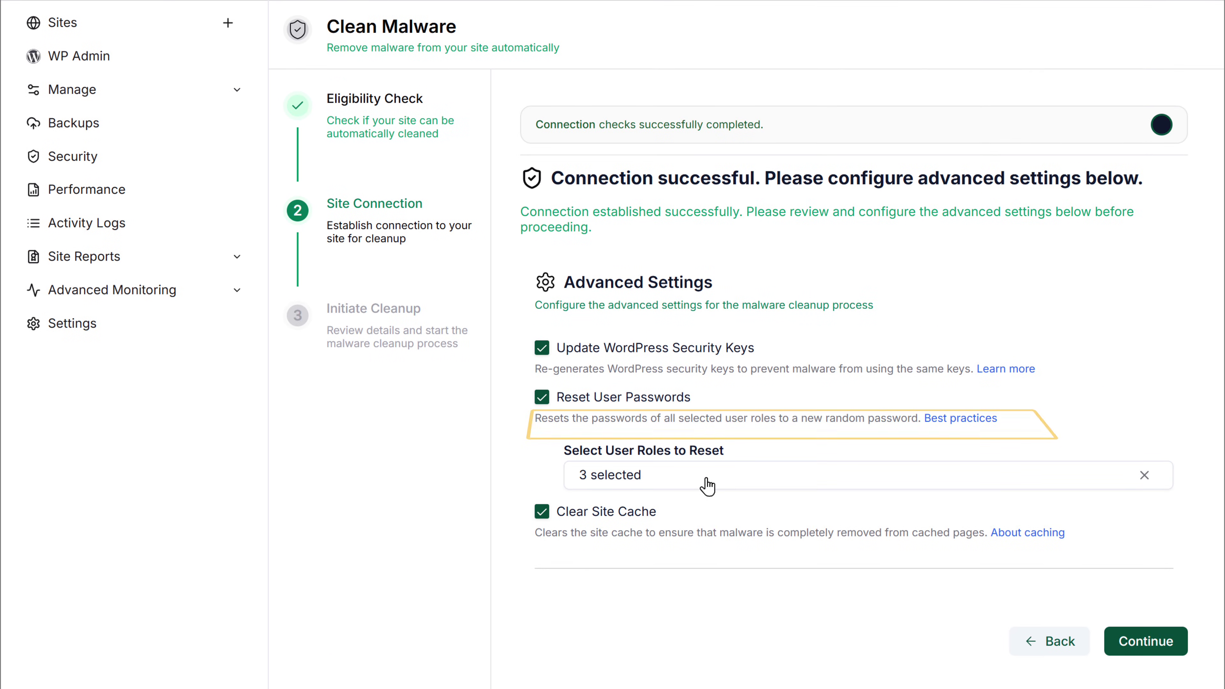
Run the malware cleanup with Reset User Passwords unchecked.
left_click(541, 401)
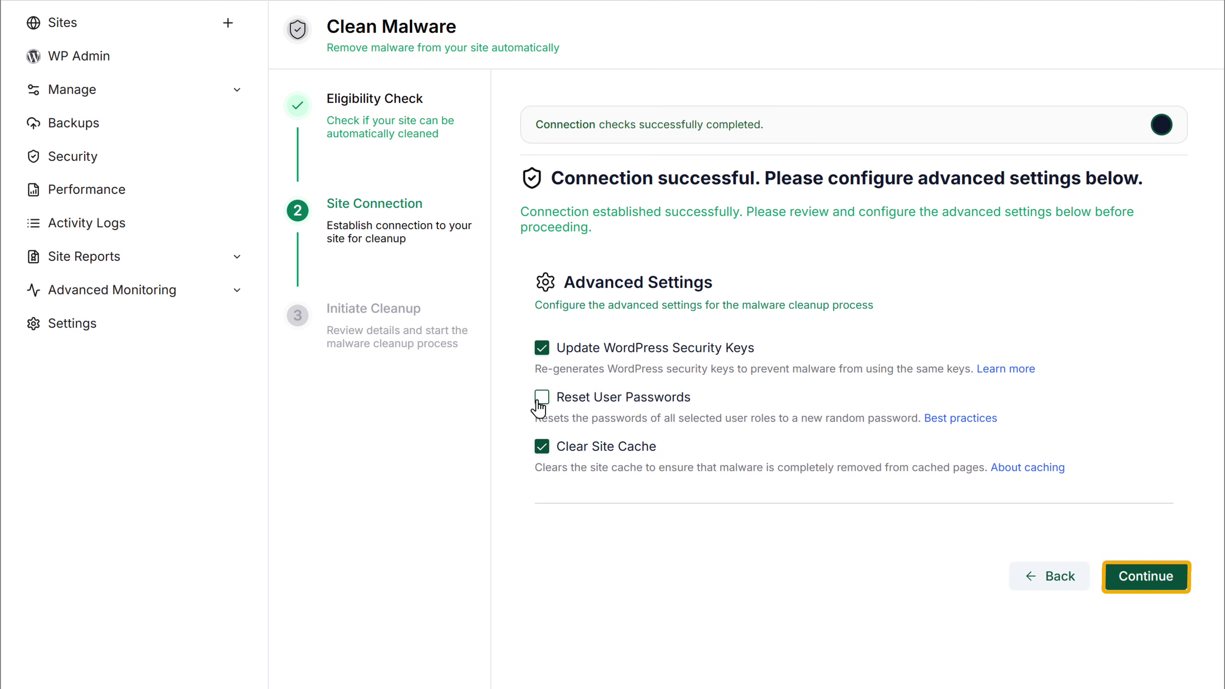
left_click(1157, 576)
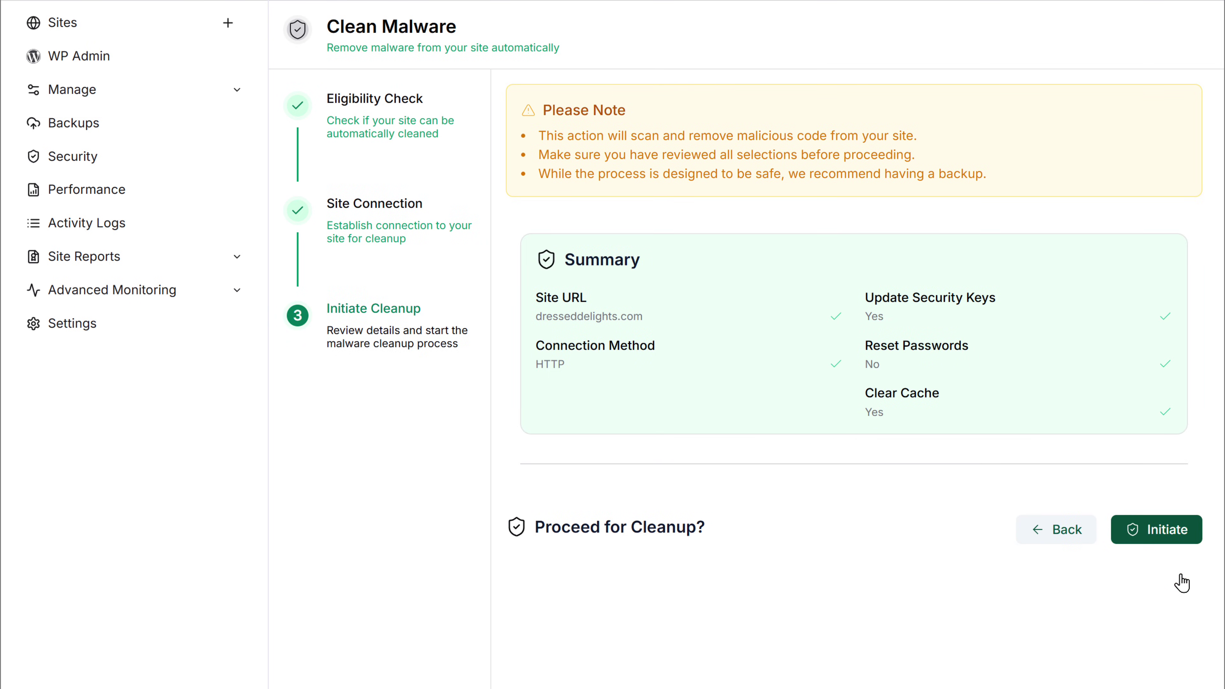
left_click(1155, 539)
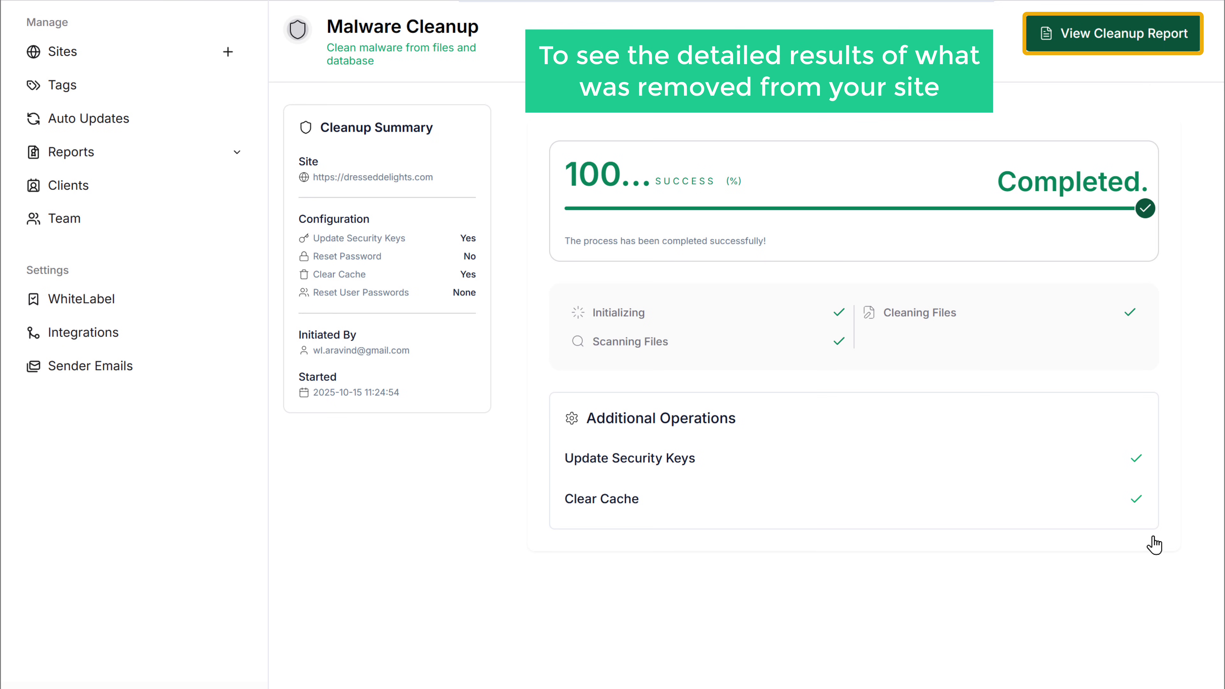
Open the cleanup report of files the malware cleanup acted on.
left_click(1109, 40)
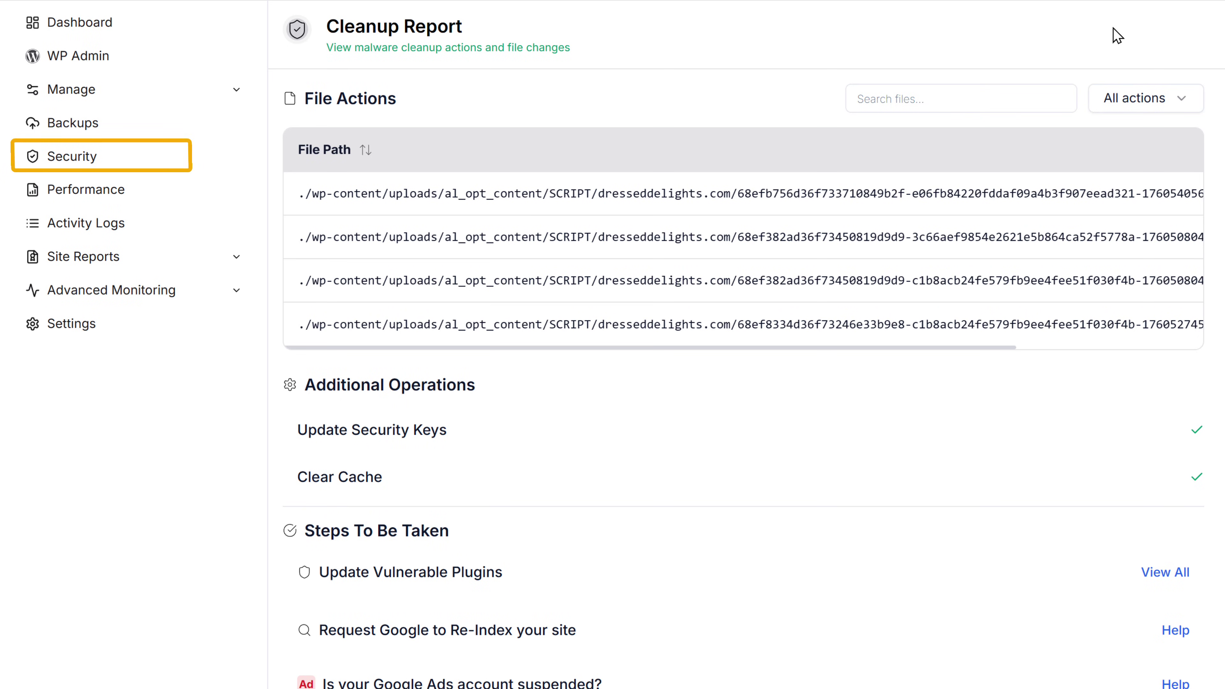
Turn on the dresseddelights firewall from the Firewall card on the Security page.
left_click(62, 167)
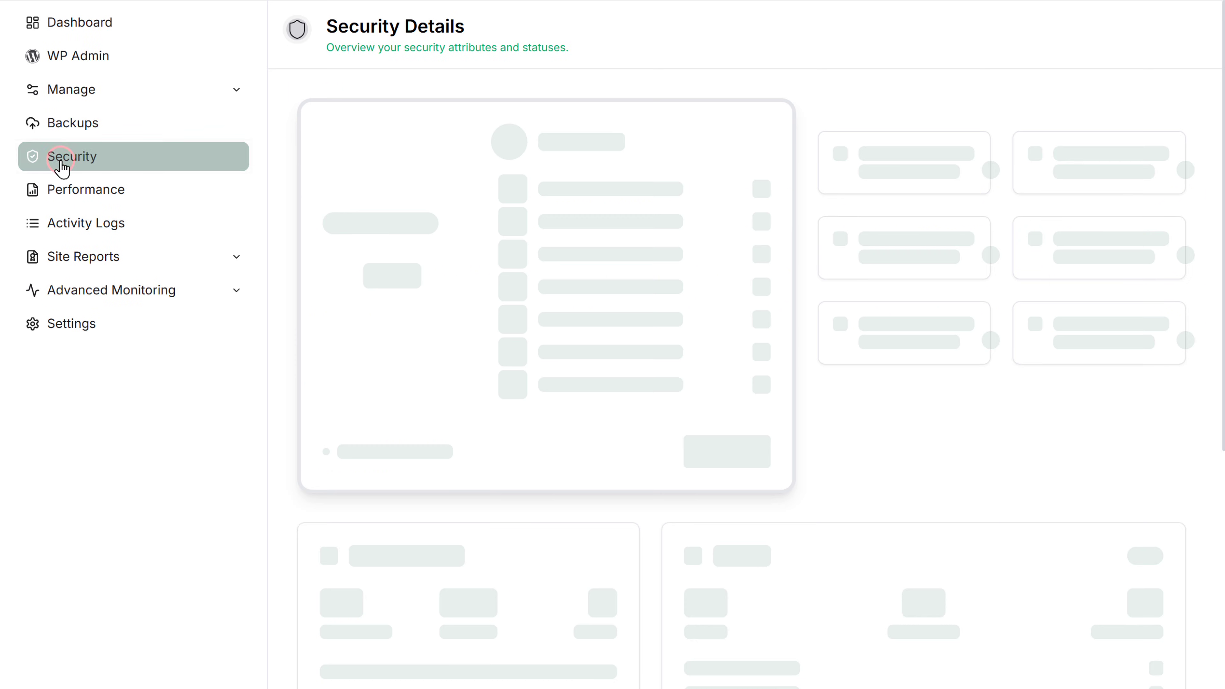
left_click_drag(1221, 130, 1220, 314)
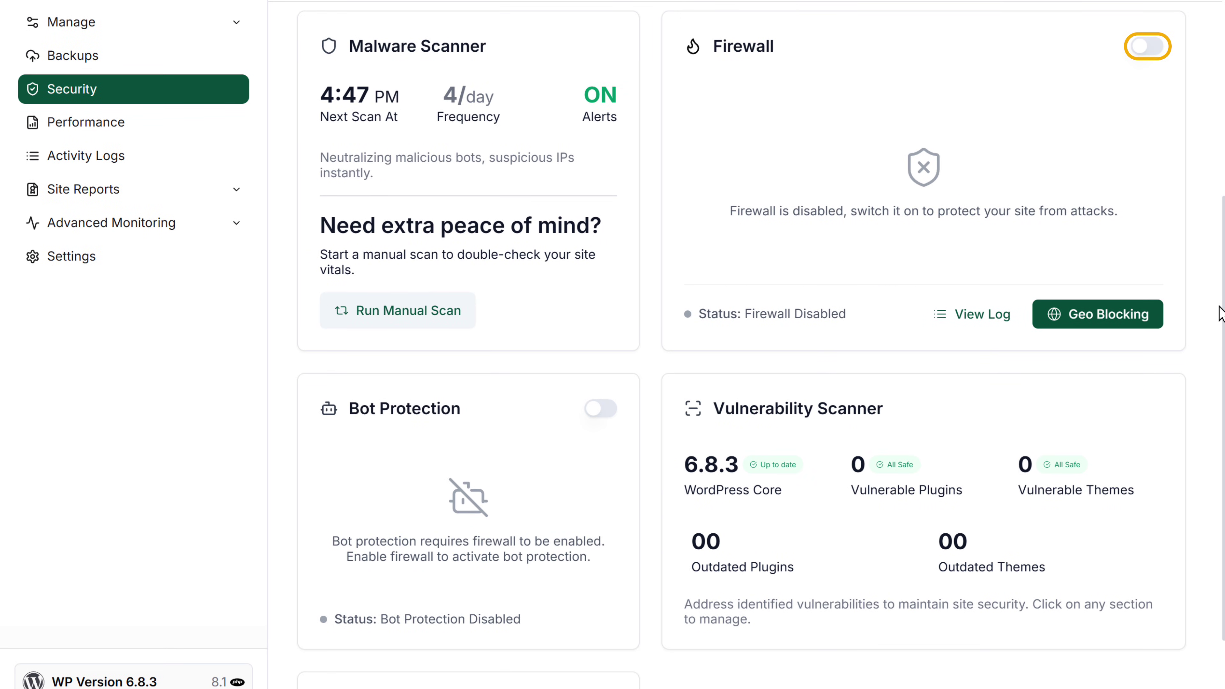
left_click(1147, 47)
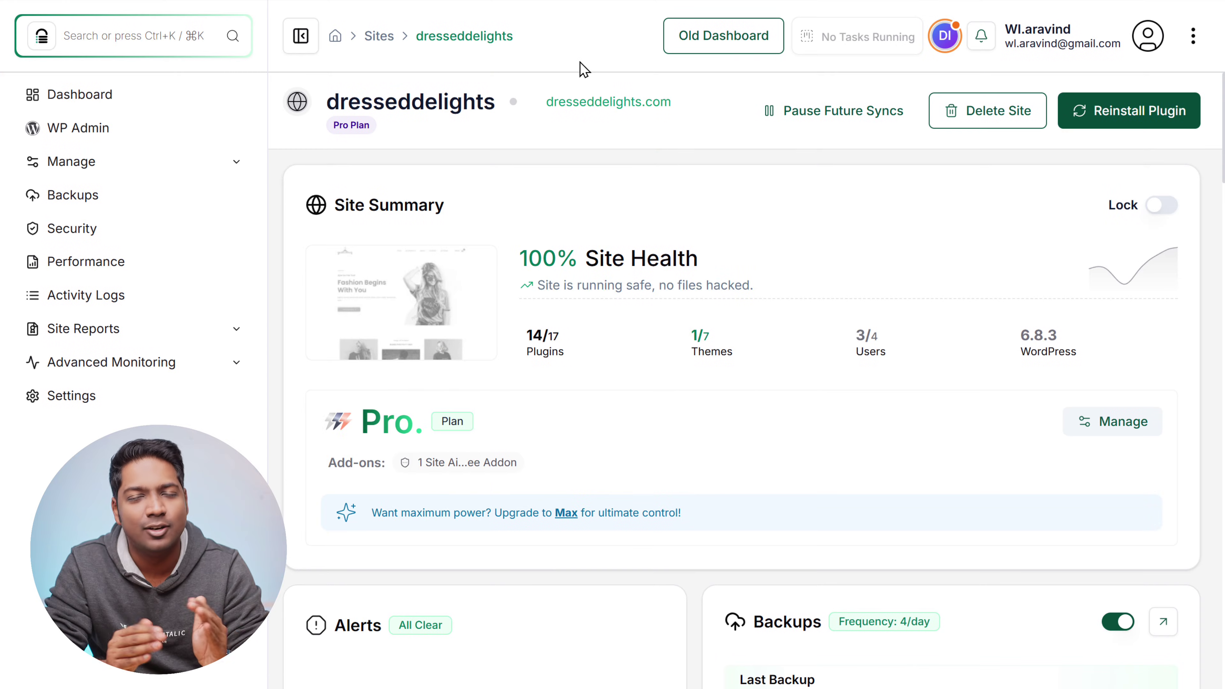
Create a one-time site report and change its cover title to 'Website Report By WL Agency'.
left_click_drag(1223, 128, 1224, 661)
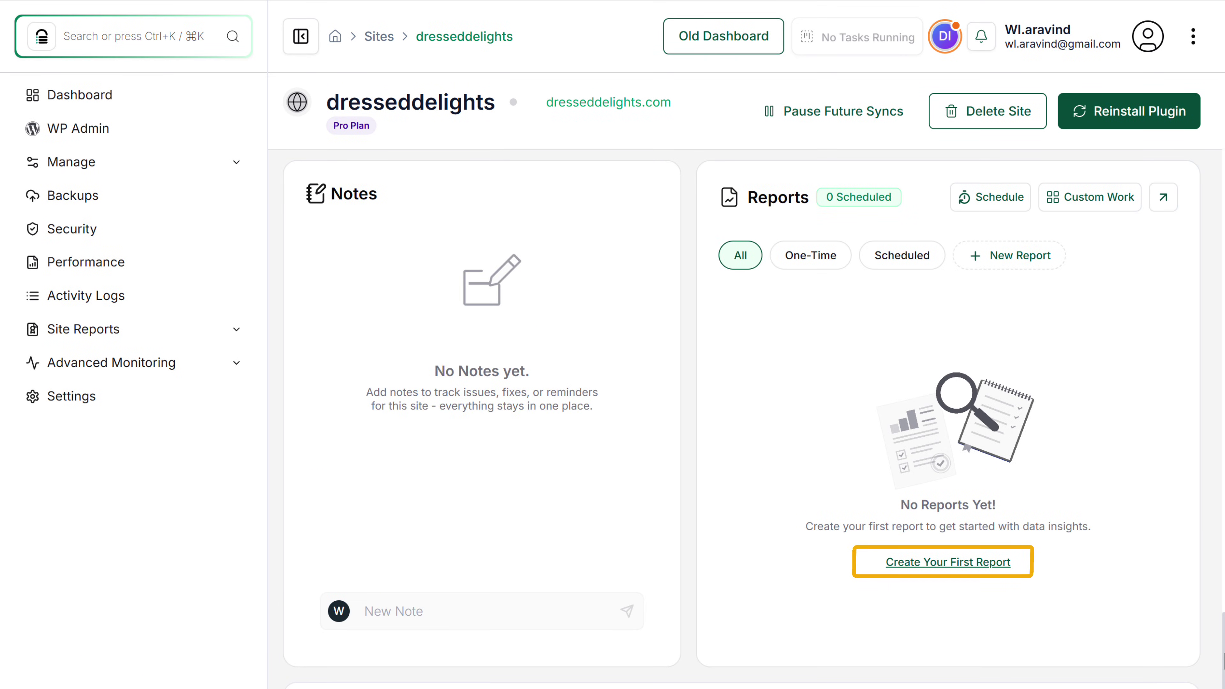
left_click(948, 564)
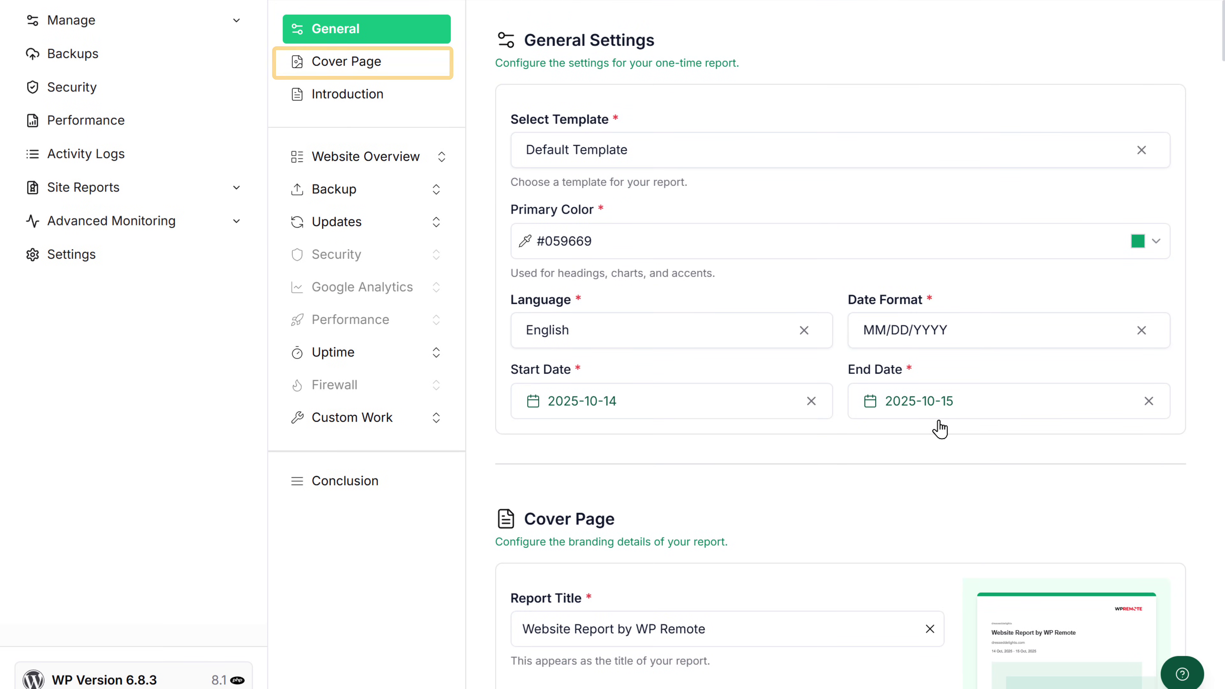
left_click(423, 67)
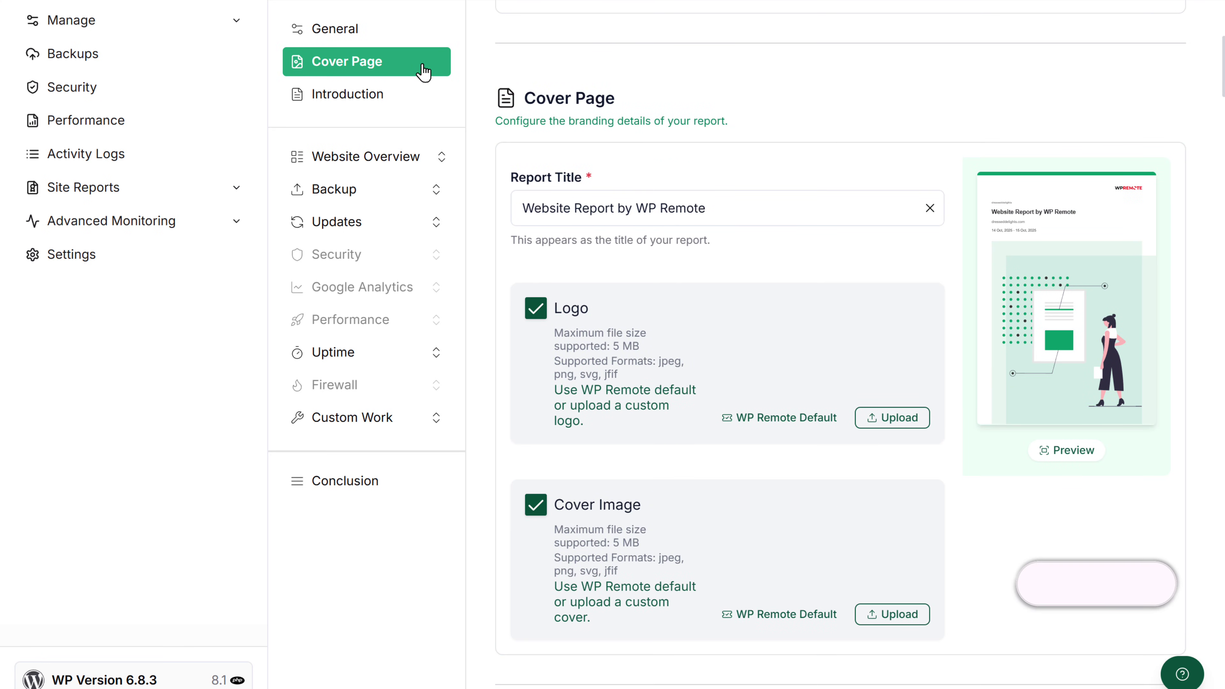
left_click(732, 205)
left_click_drag(706, 208, 522, 208)
key("BackSpace")
type("Websi")
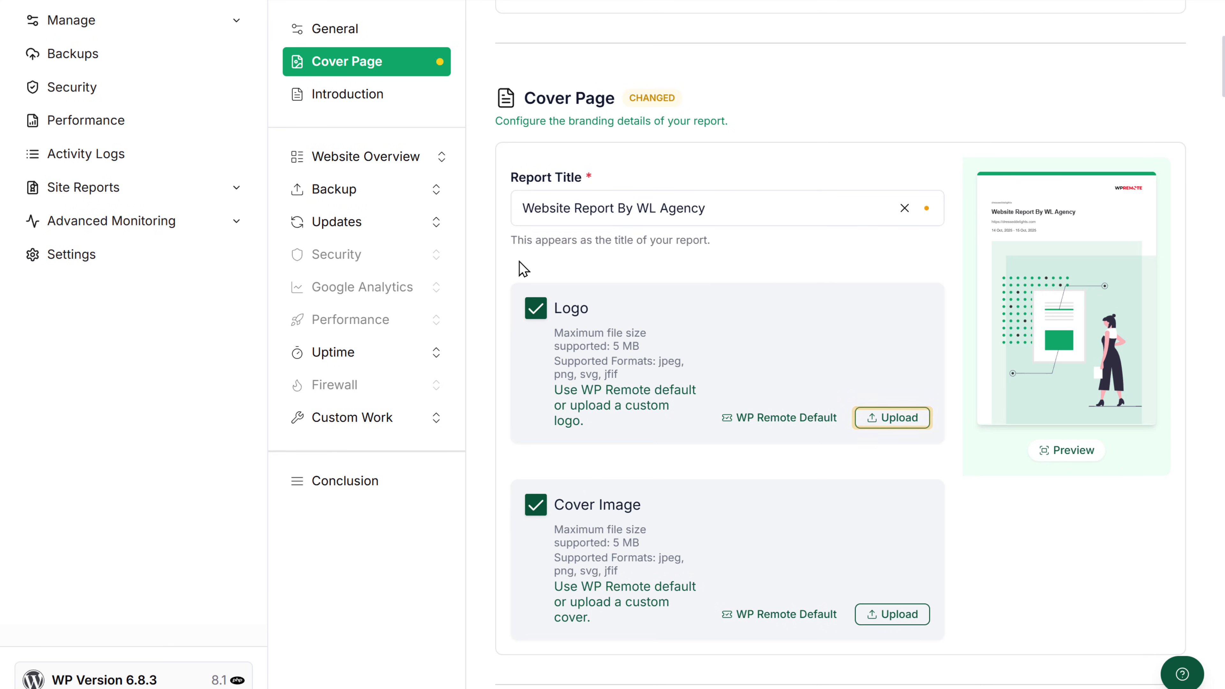
Upload the Logo image file as the report cover's custom logo.
left_click(913, 418)
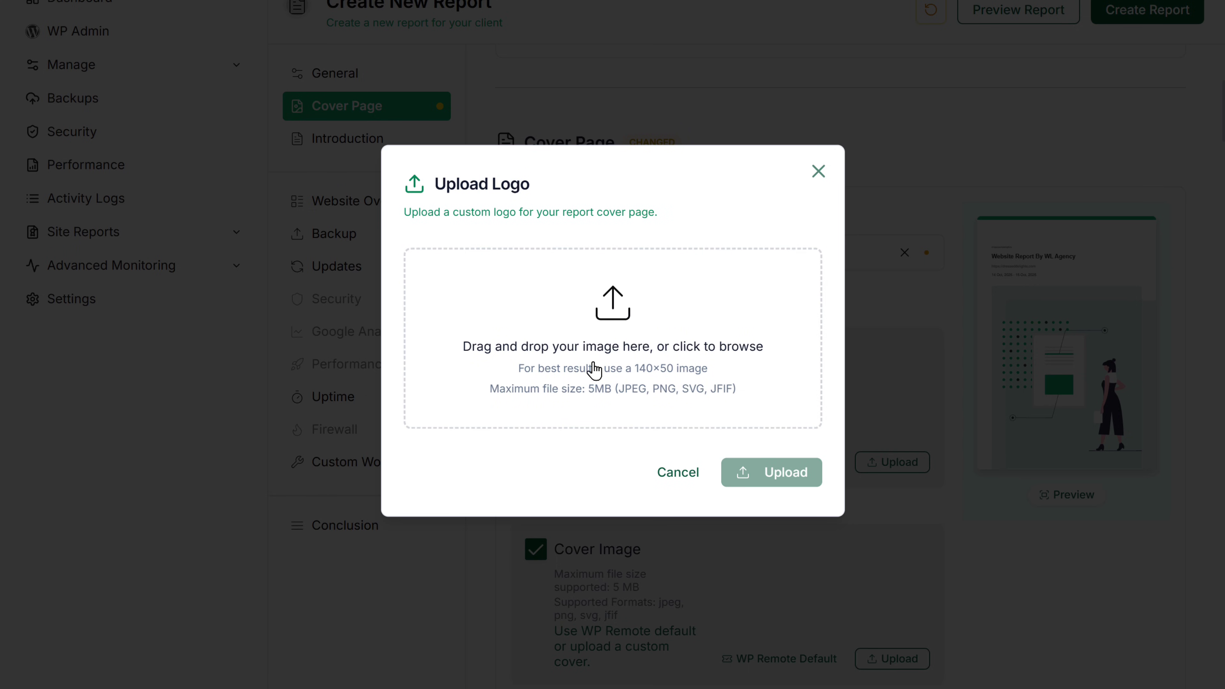
left_click(593, 369)
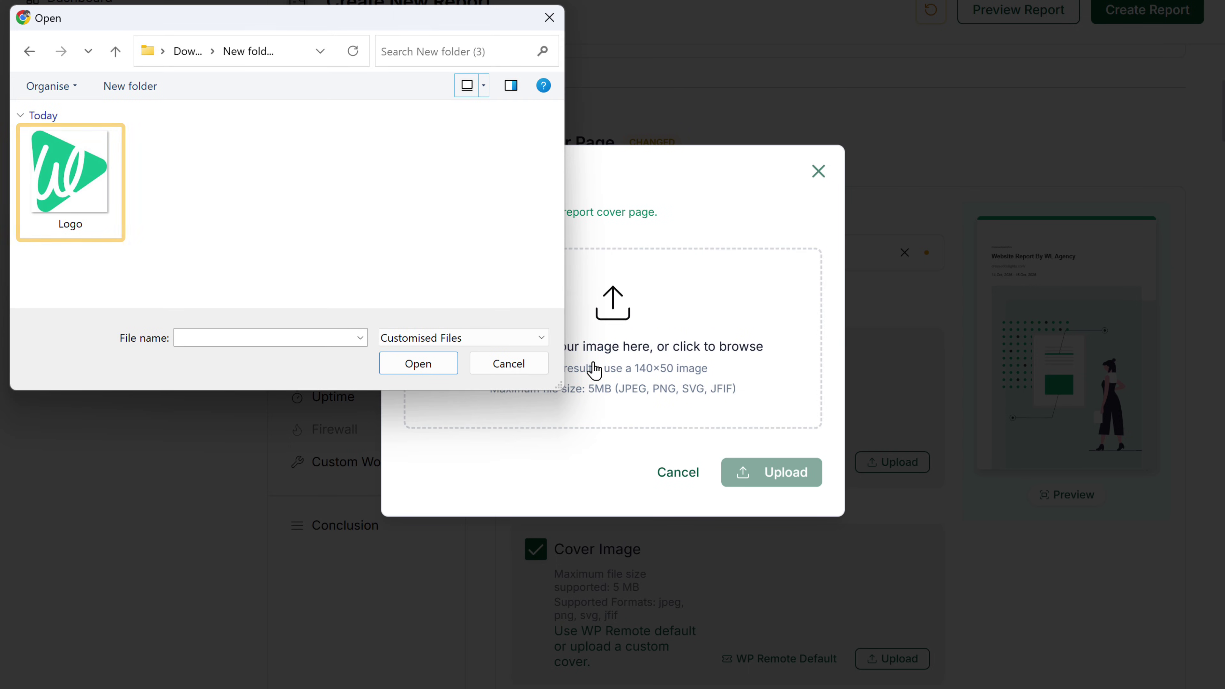
left_click(103, 193)
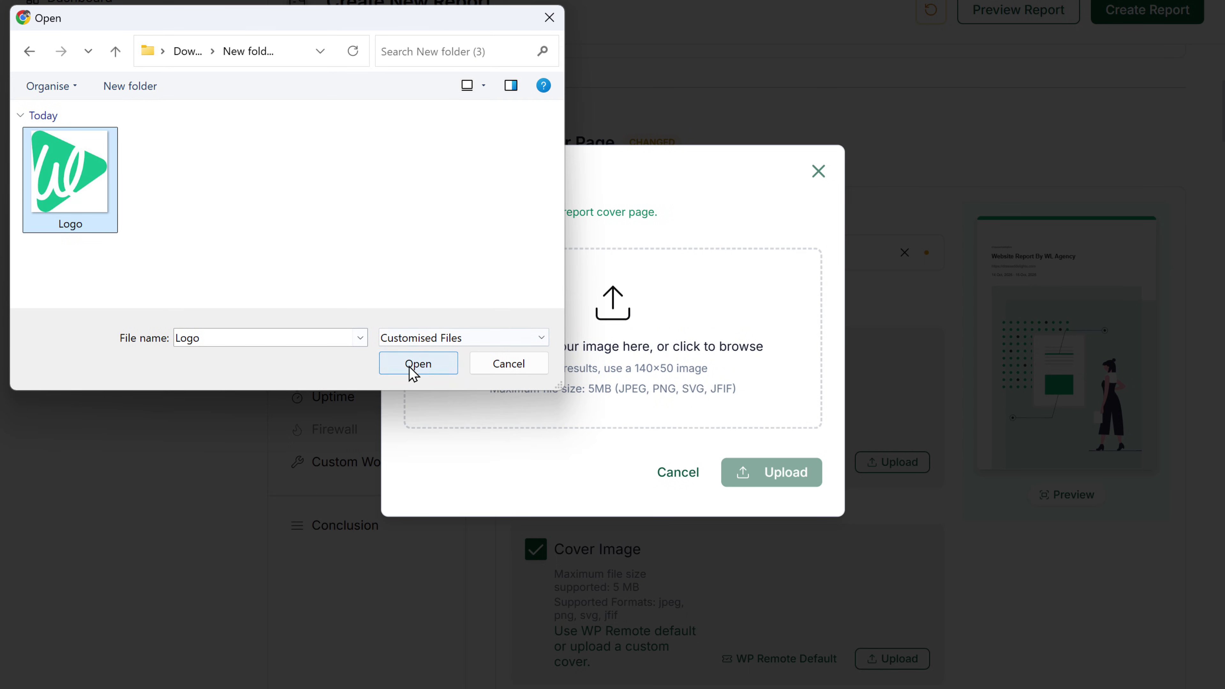
left_click(412, 368)
left_click(731, 529)
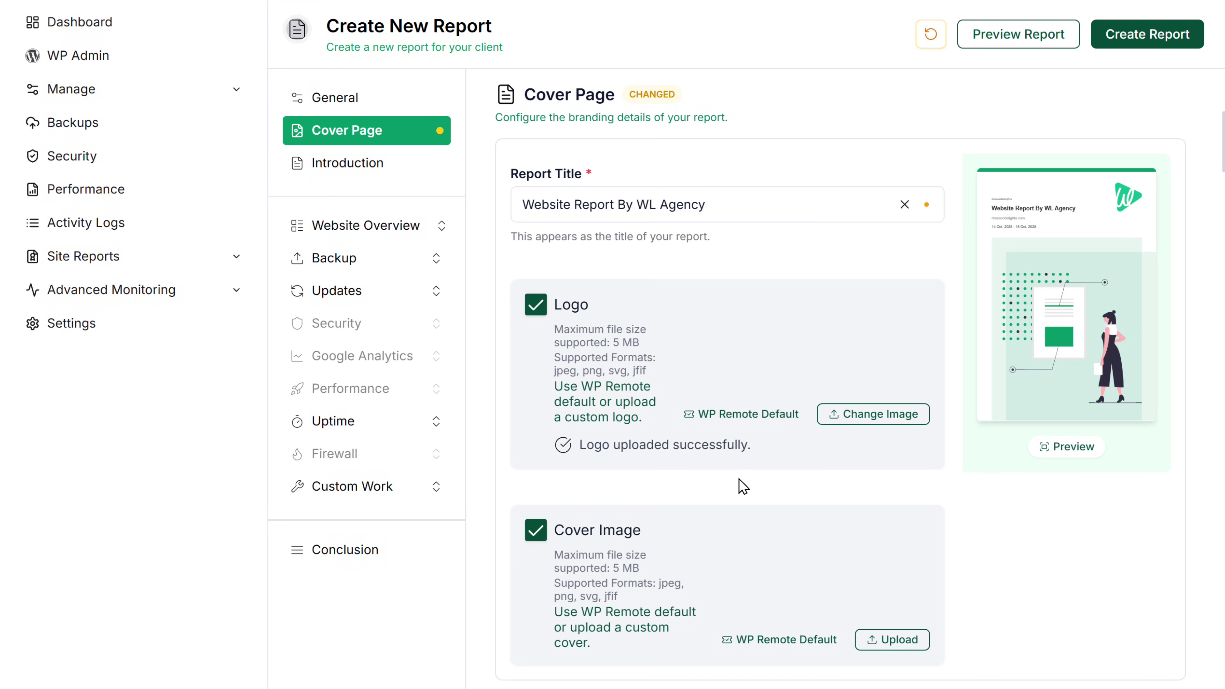
left_click_drag(1222, 144, 1222, 203)
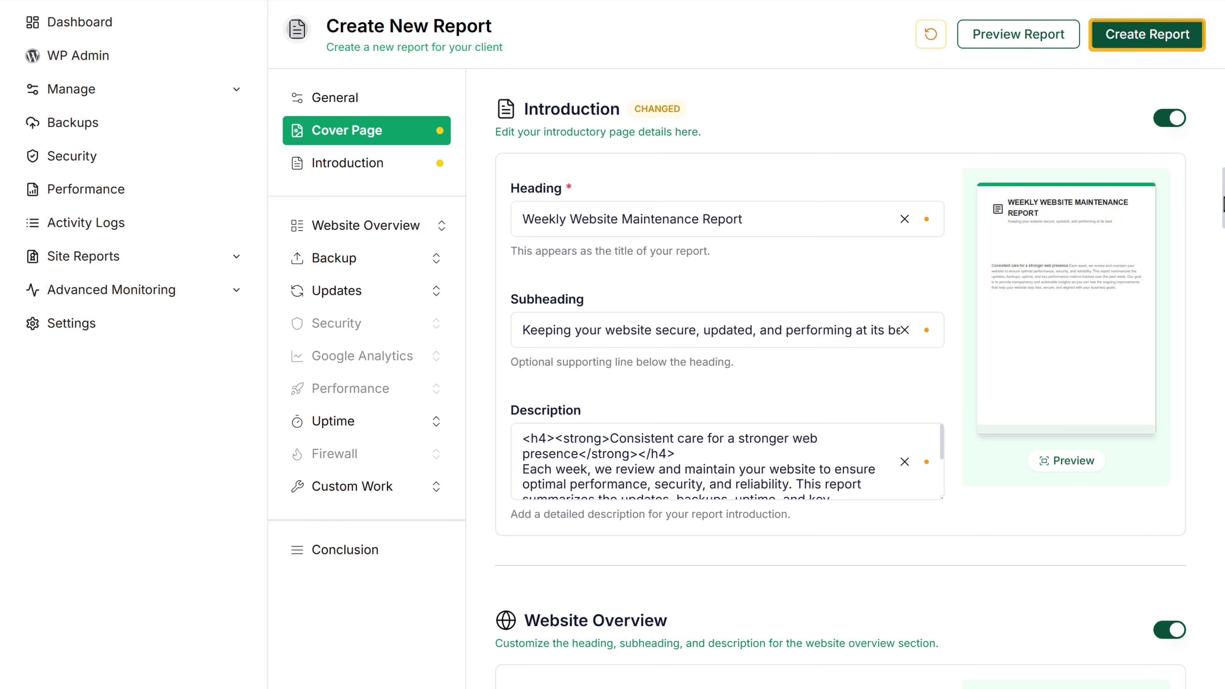
left_click(1147, 46)
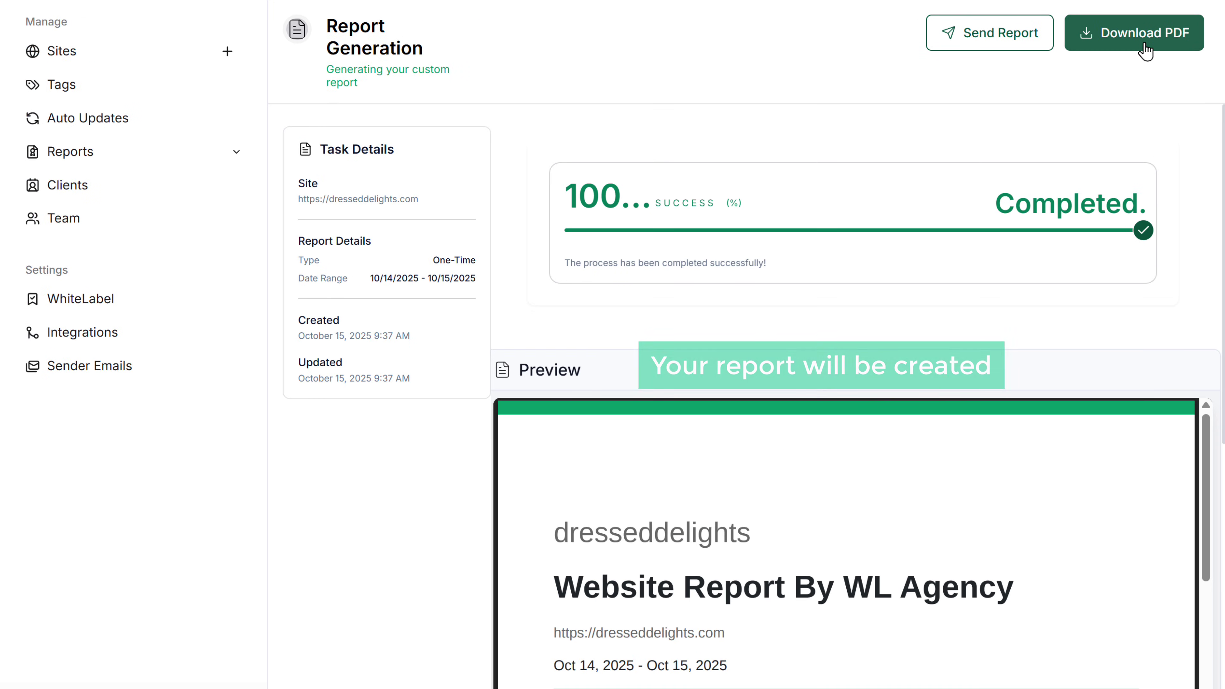
scroll(1206, 104, "down", 8)
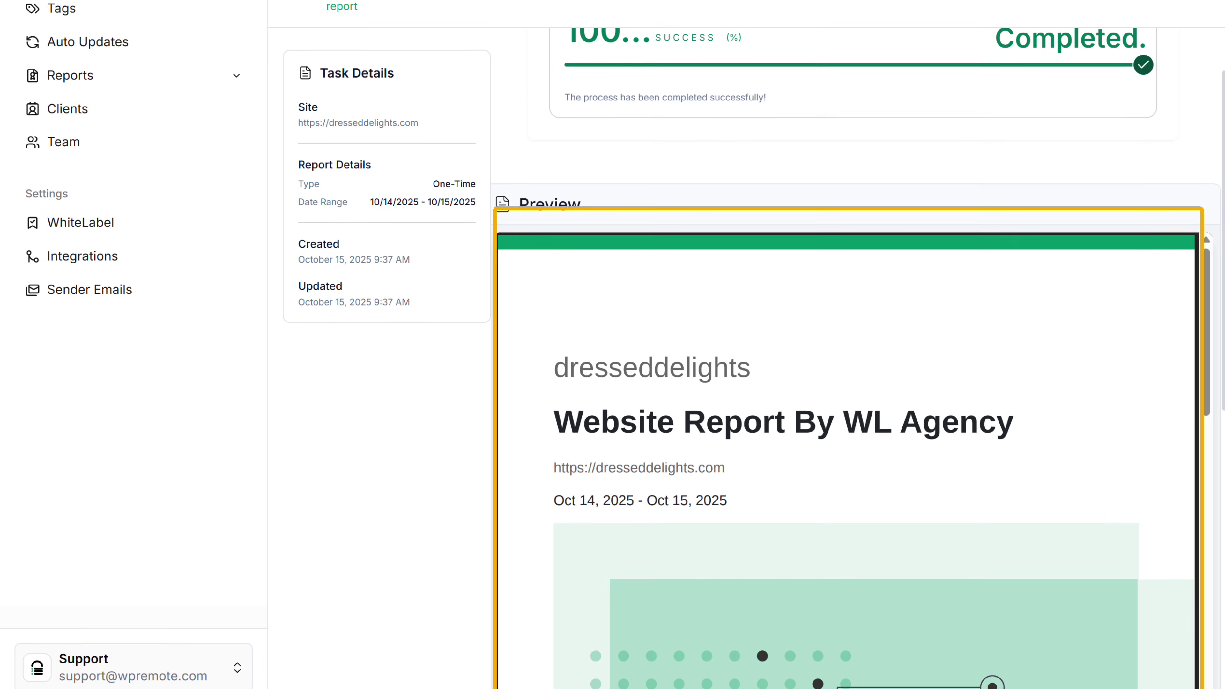
left_click_drag(1206, 103, 1205, 131)
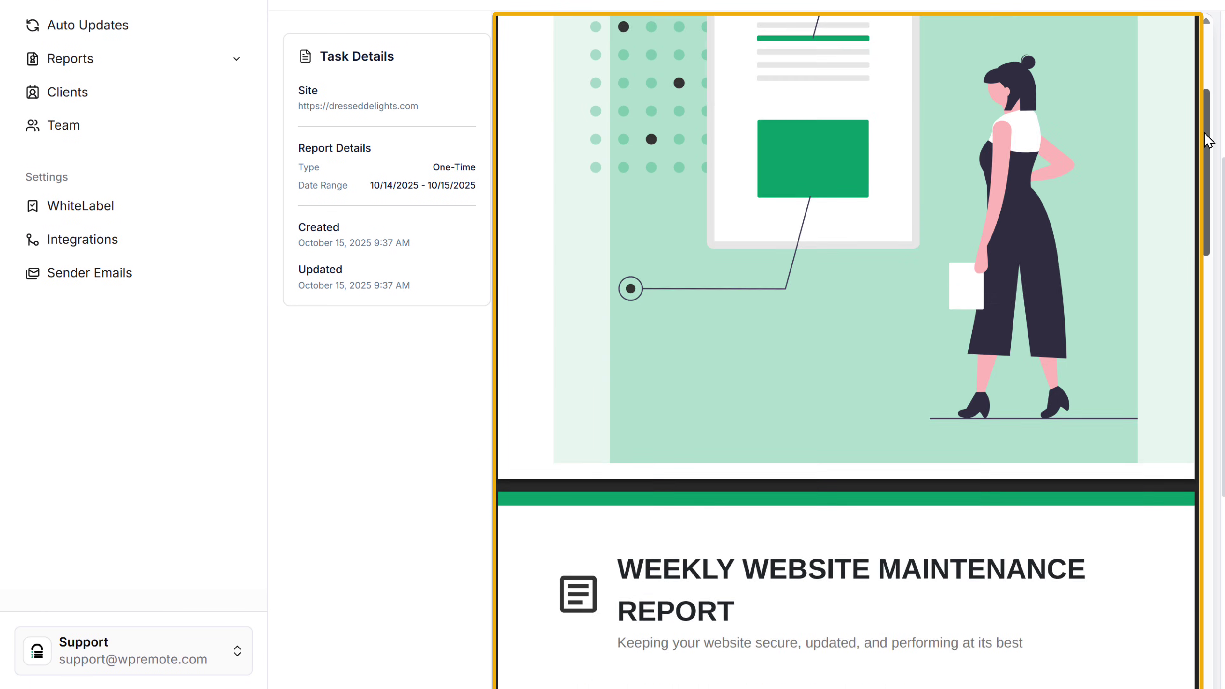
scroll(1206, 143, "up", 2)
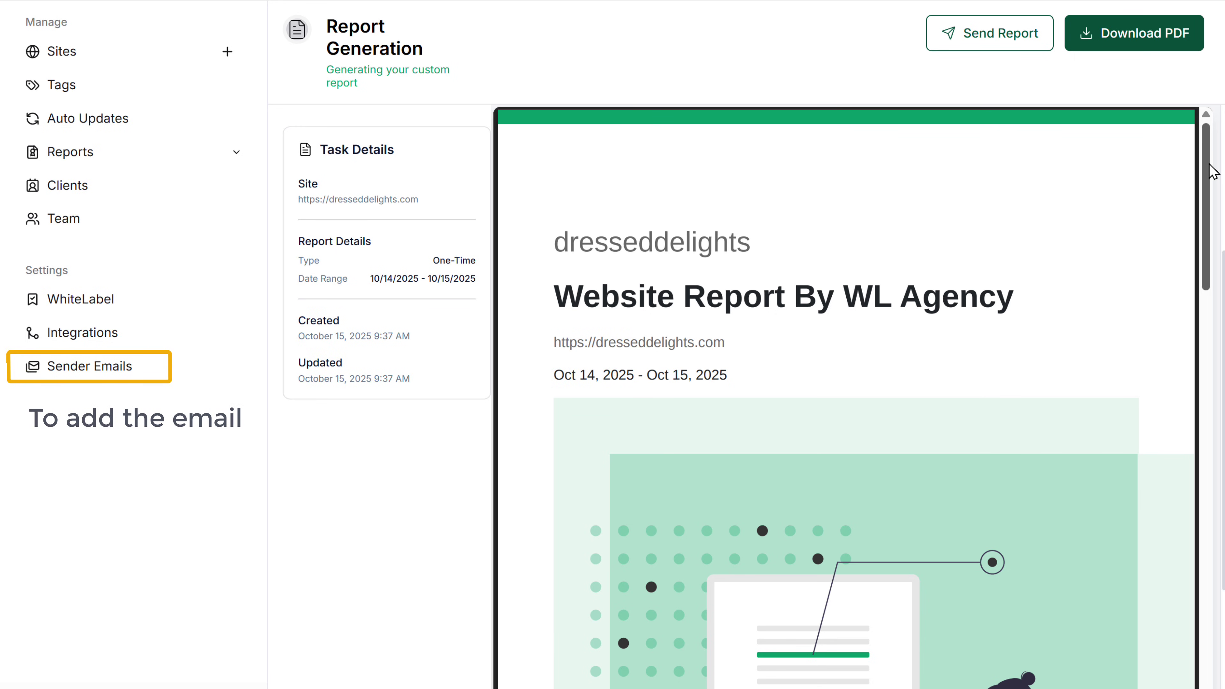
Add a new sender with the sender's e-mail address and display name on Sender Emails.
left_click(150, 367)
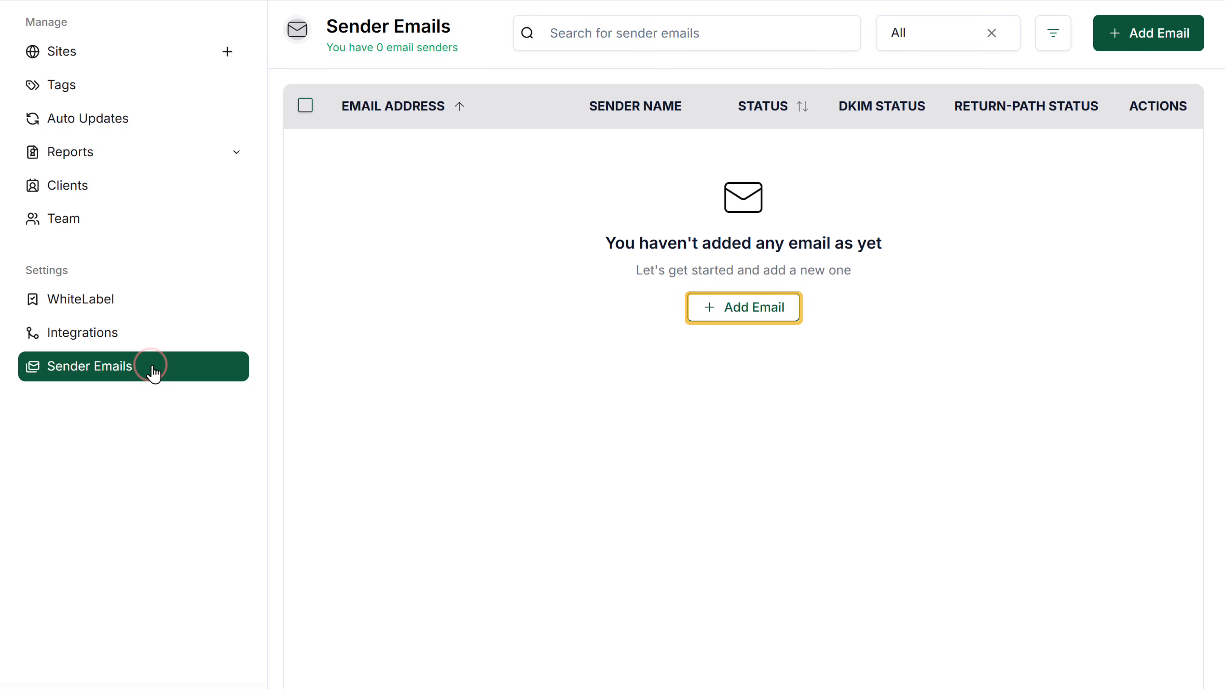
left_click(694, 313)
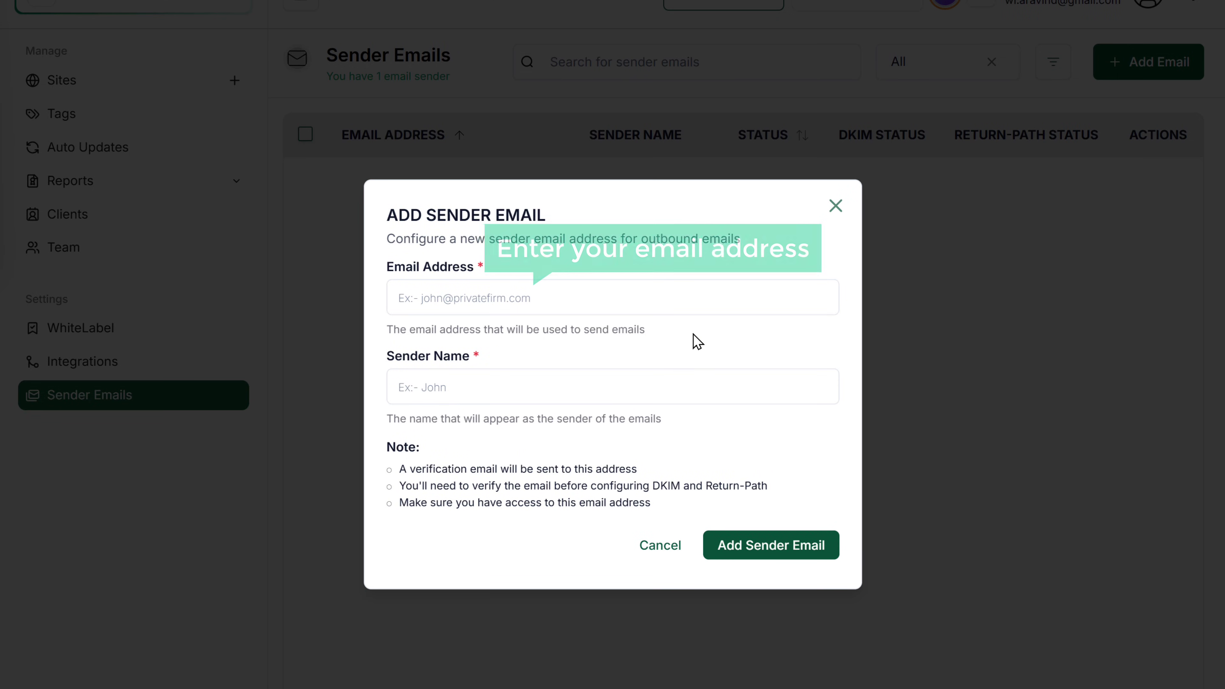
left_click(685, 296)
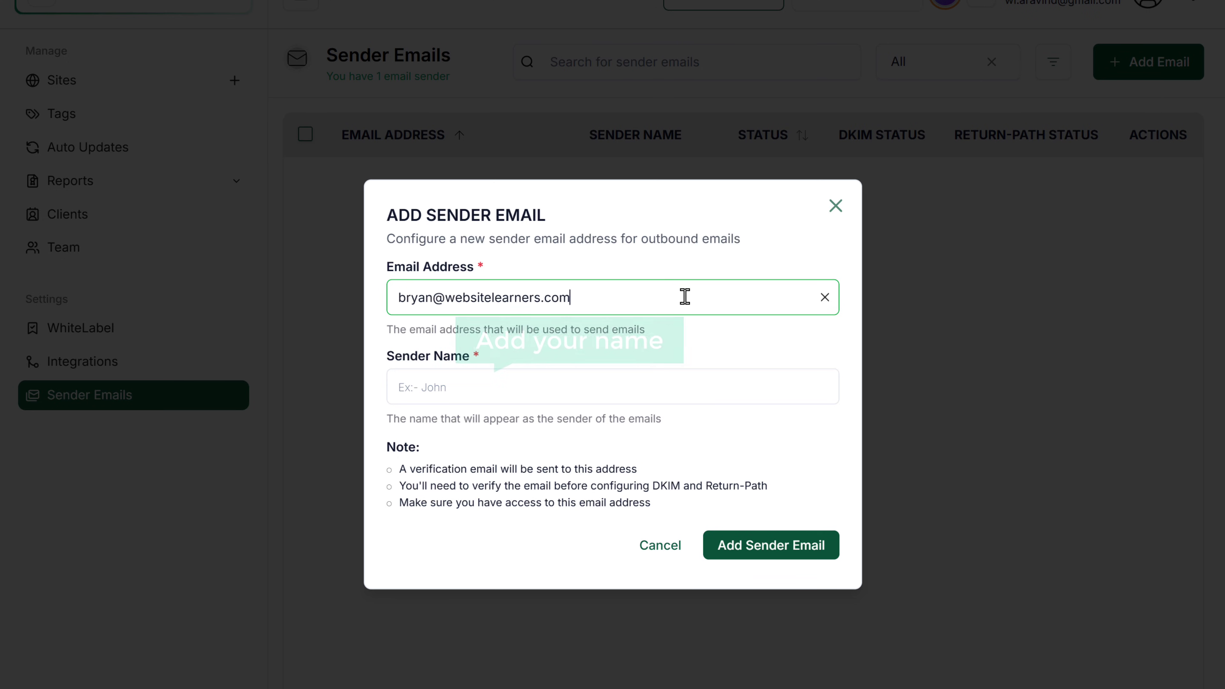
left_click(682, 379)
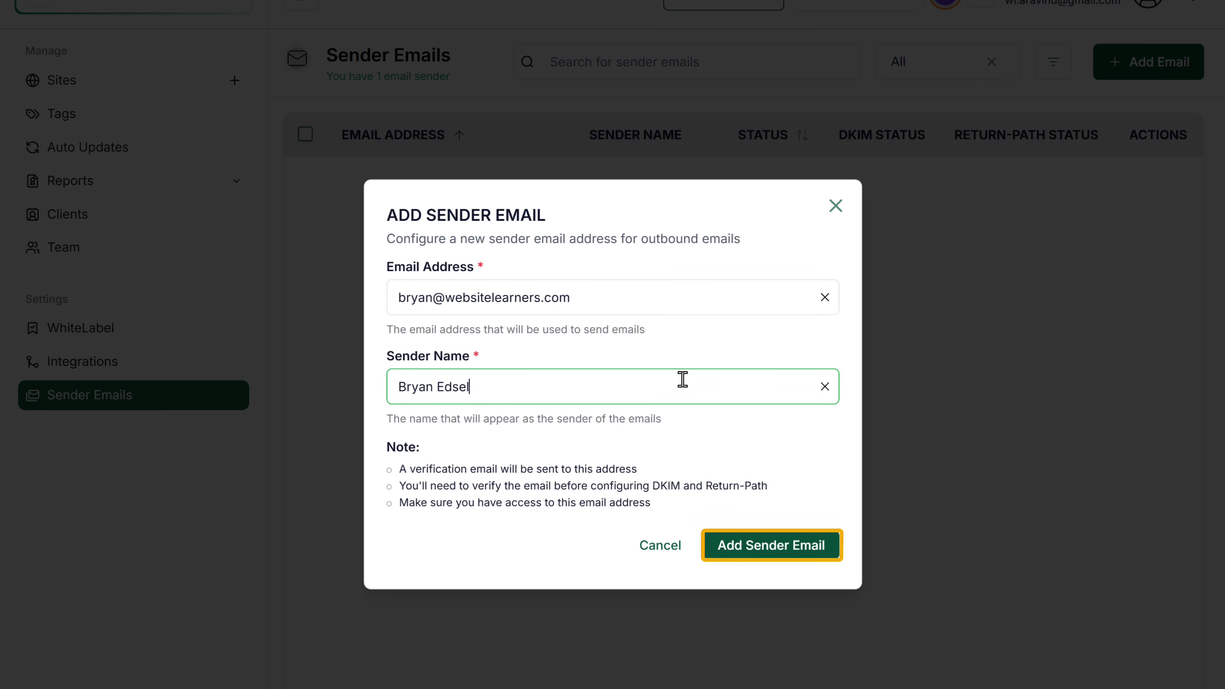
left_click(726, 562)
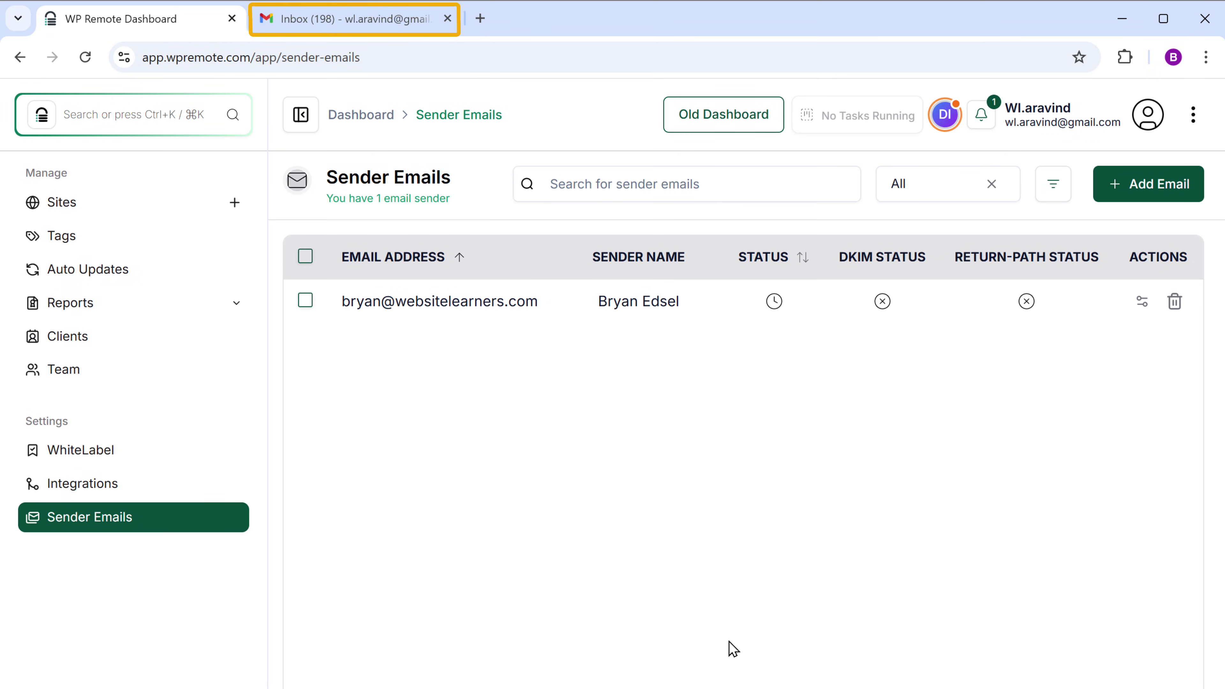
Confirm the sender signature from the Gmail verification email, then go back to WP Remote.
left_click(369, 19)
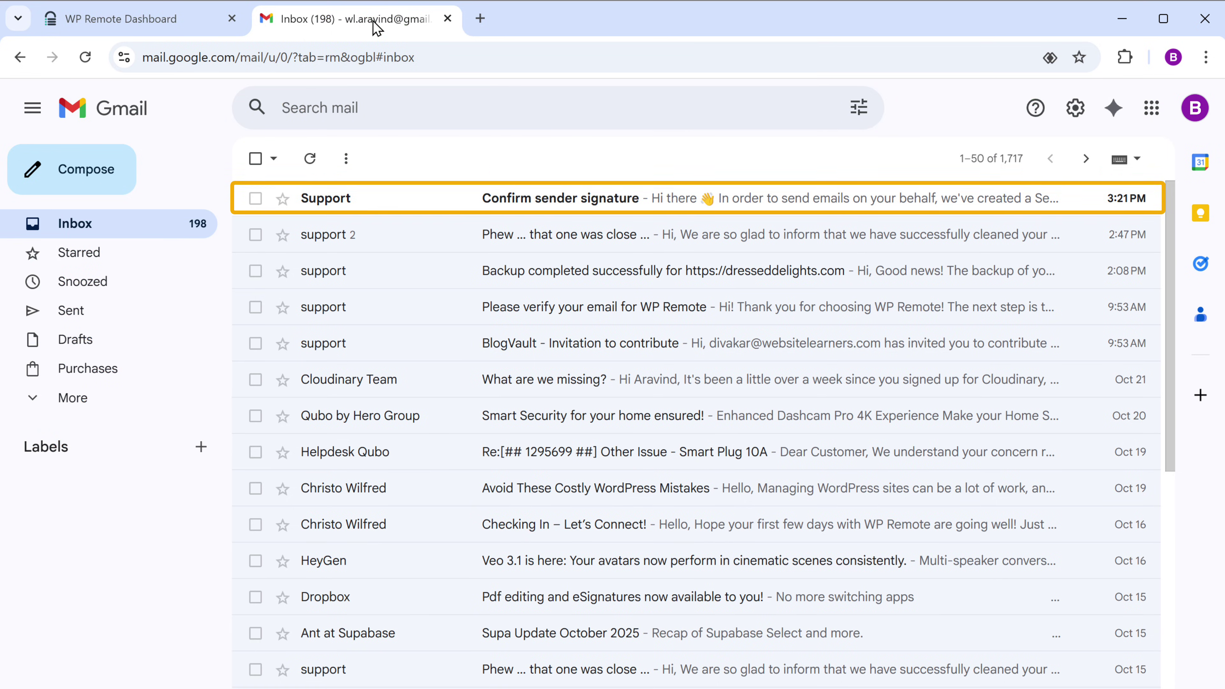
left_click(406, 202)
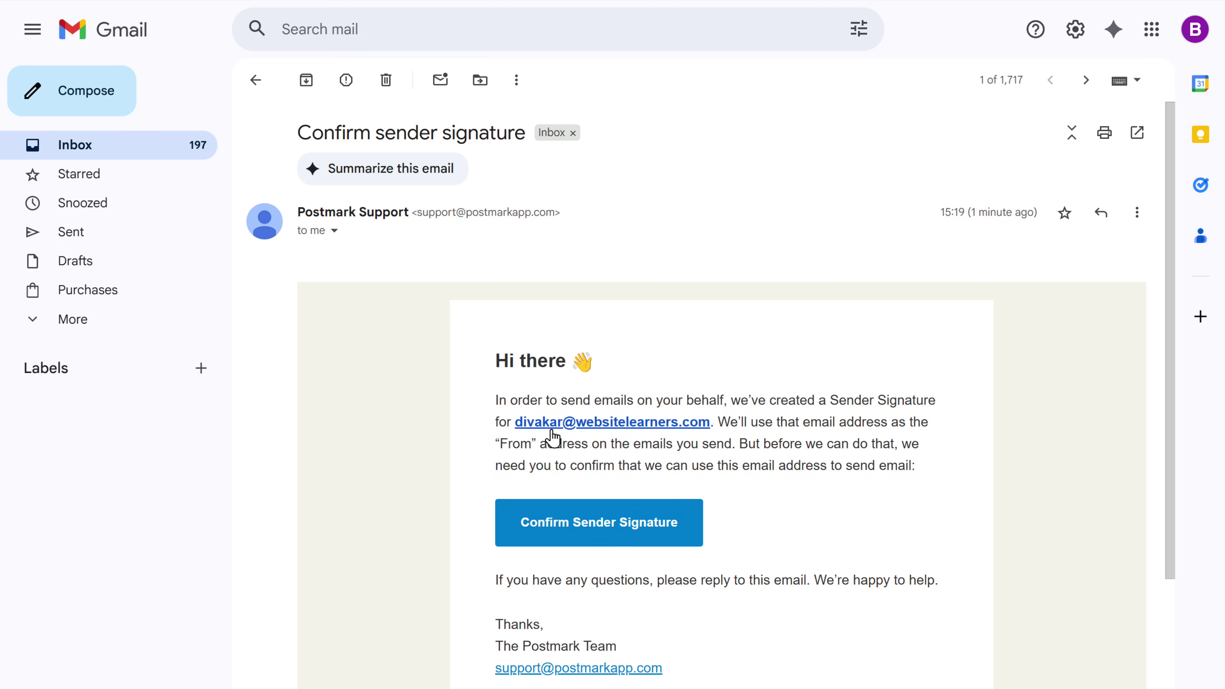
left_click(593, 550)
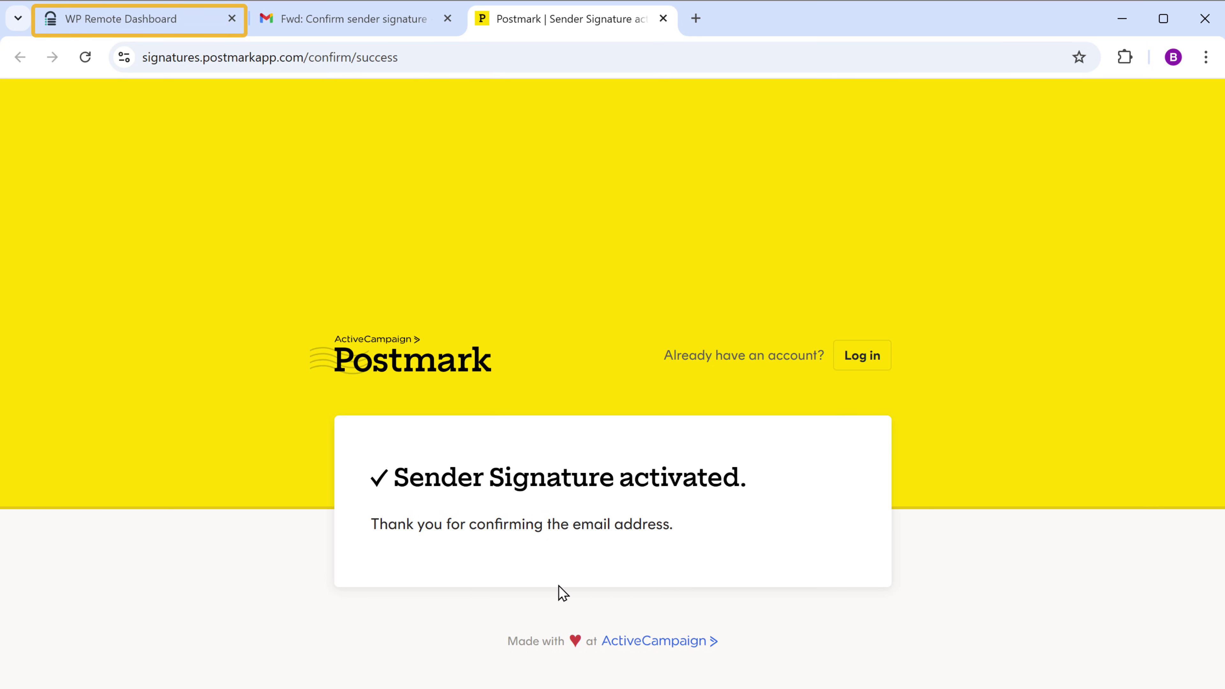
left_click(177, 26)
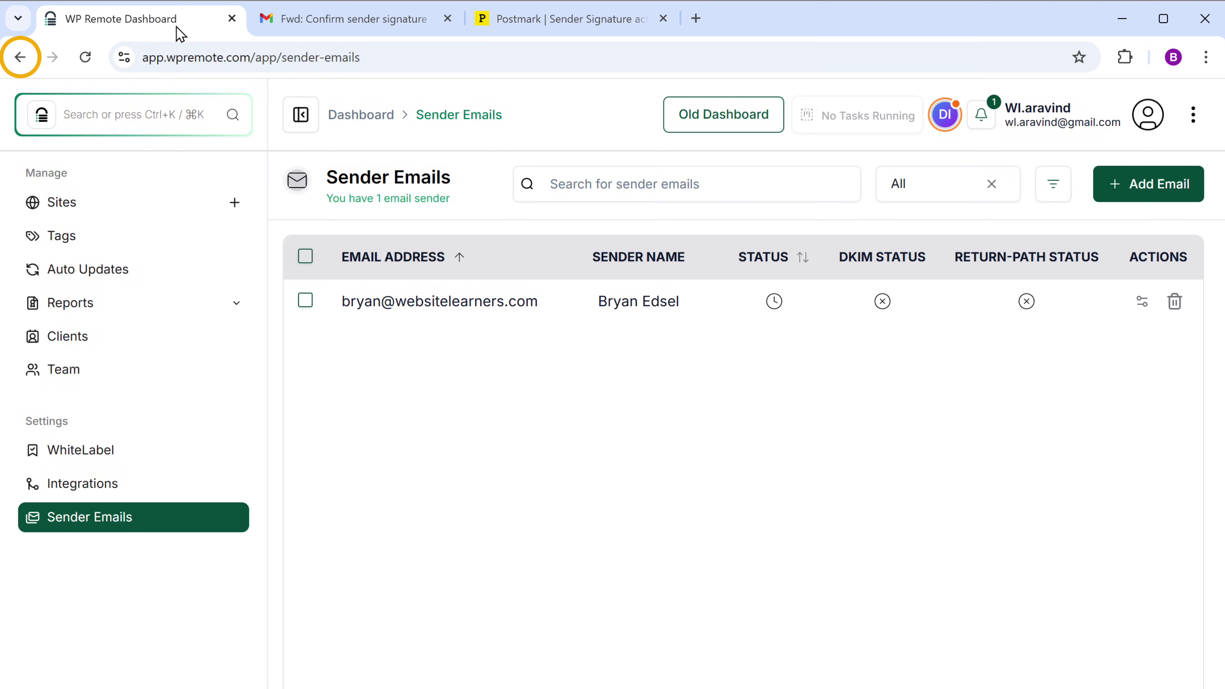
Send the dresseddelights report with its PDF from the newly verified sender address.
left_click(19, 58)
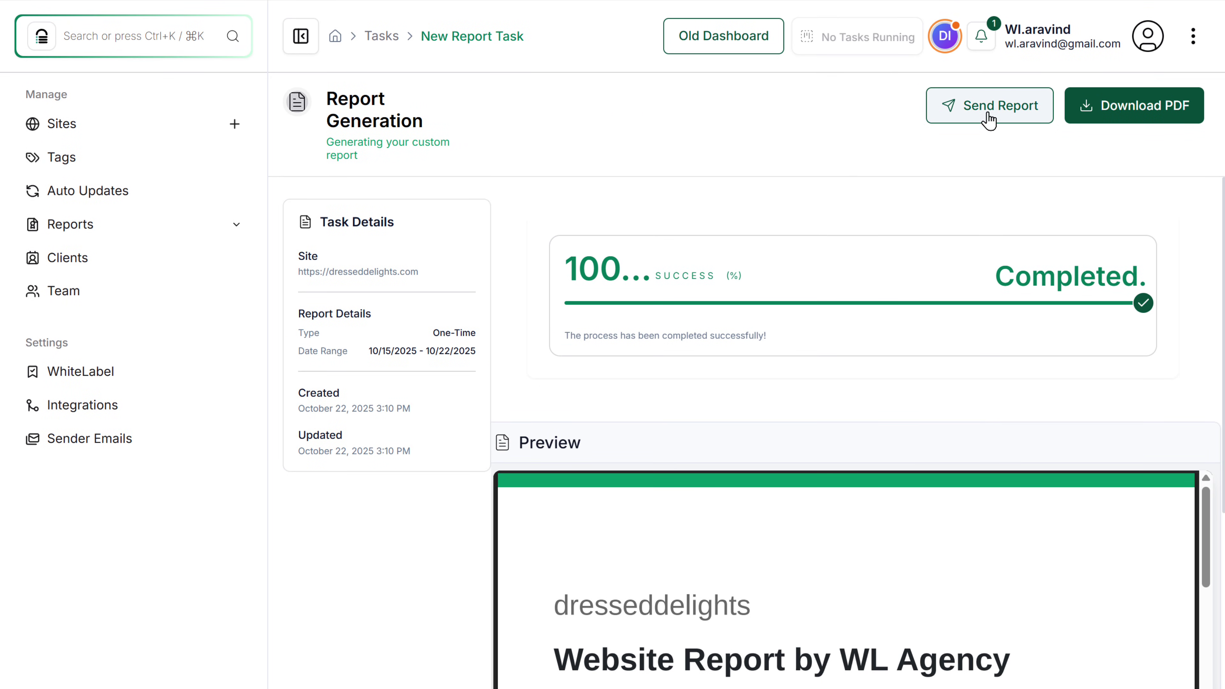
left_click(1003, 114)
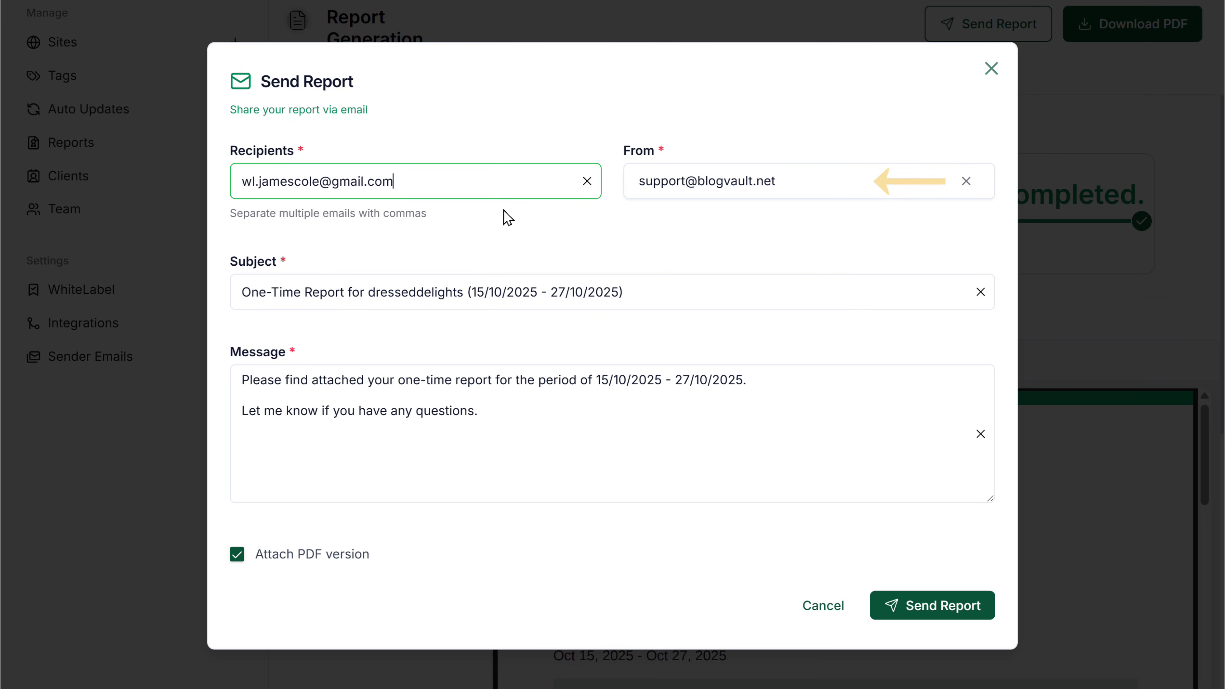
left_click(830, 182)
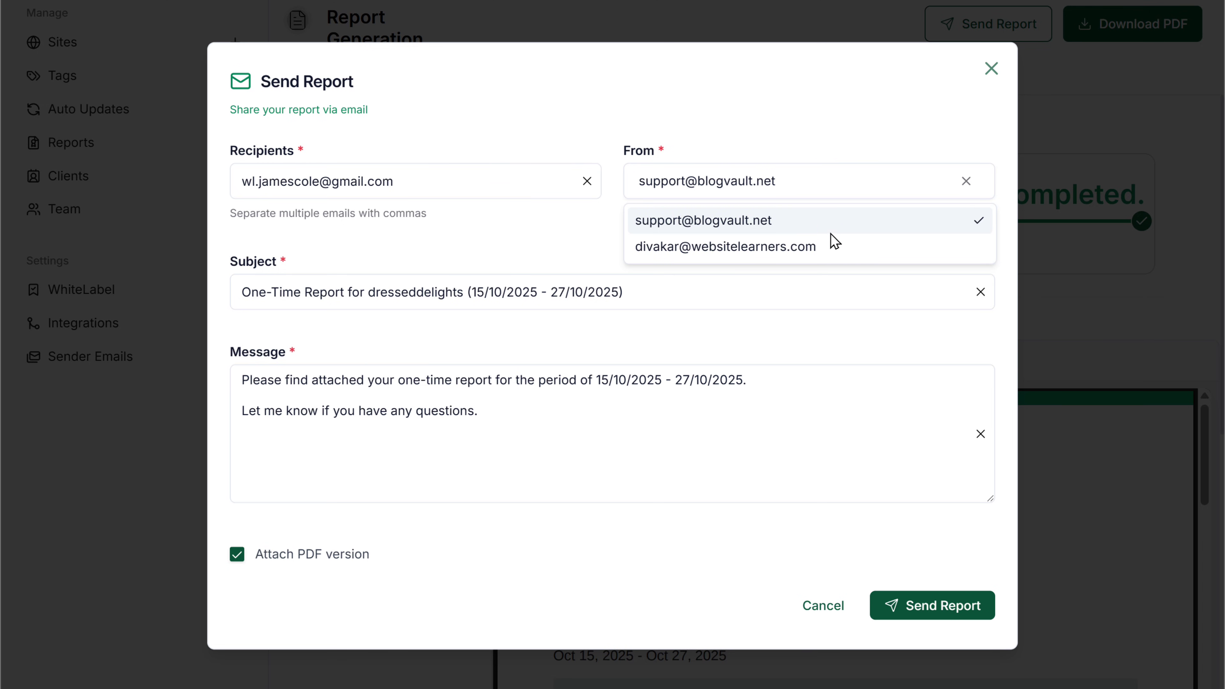
left_click(830, 246)
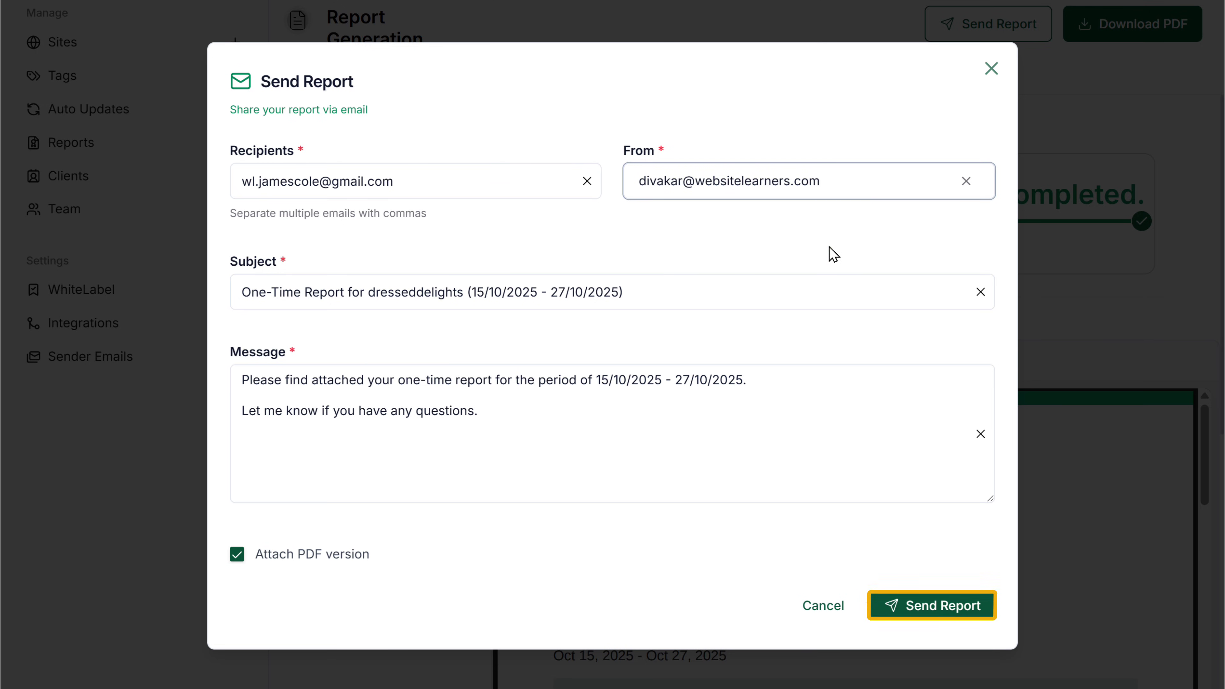
left_click(940, 611)
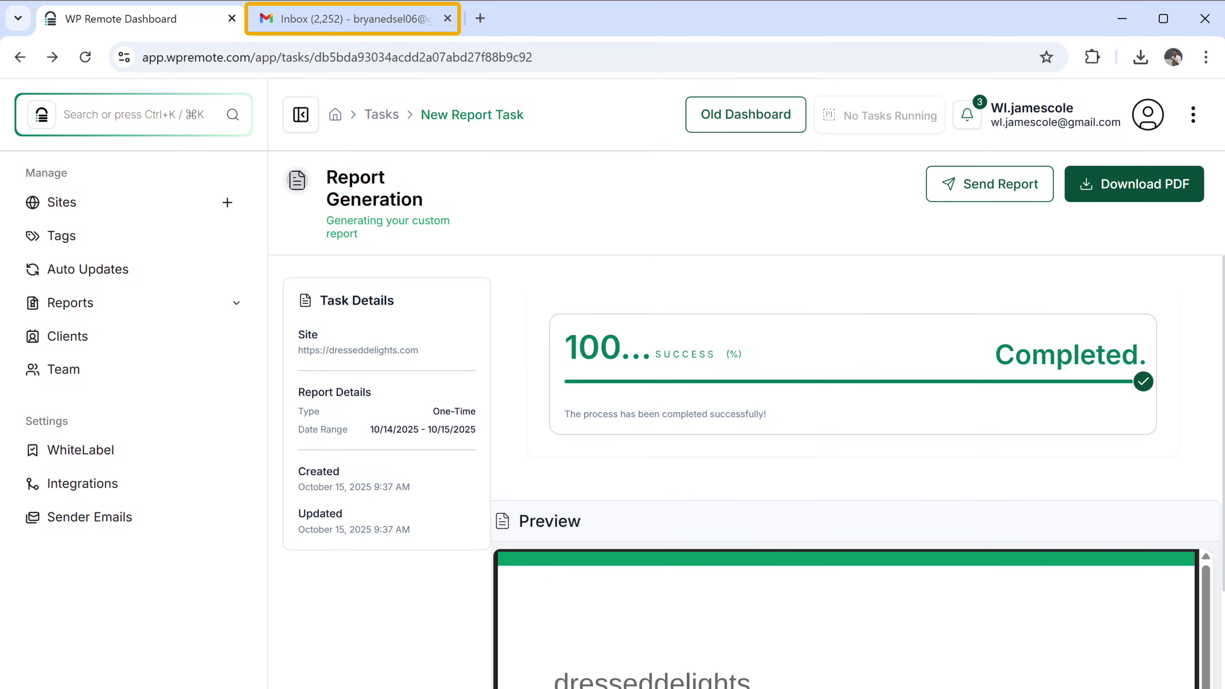
Preview the WL Agency PDF attached to the One-Time Report email in Gmail.
left_click(436, 20)
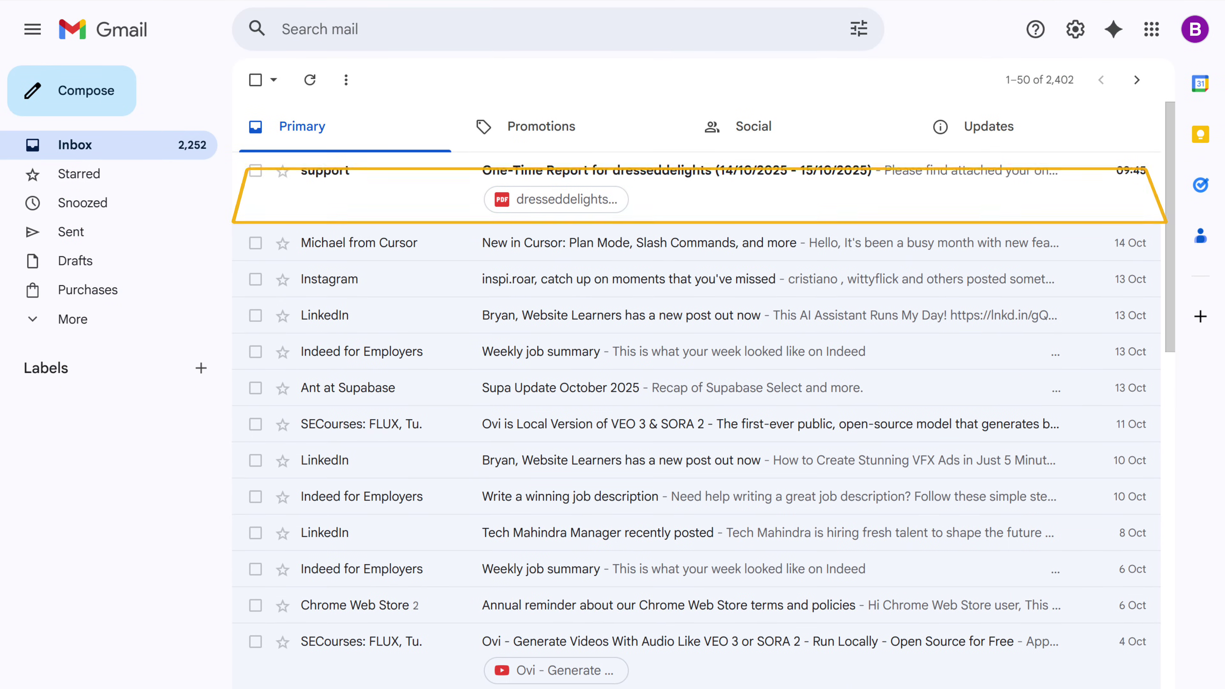
left_click(441, 193)
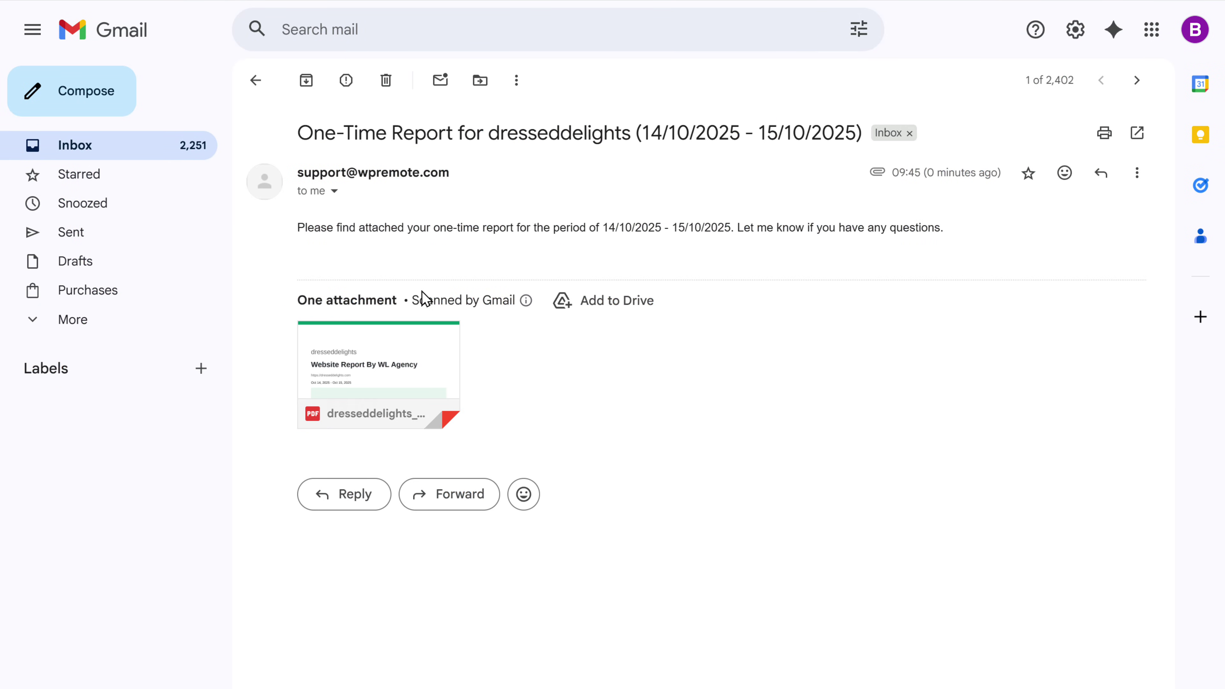
left_click(407, 359)
scroll(1201, 123, "down", 15)
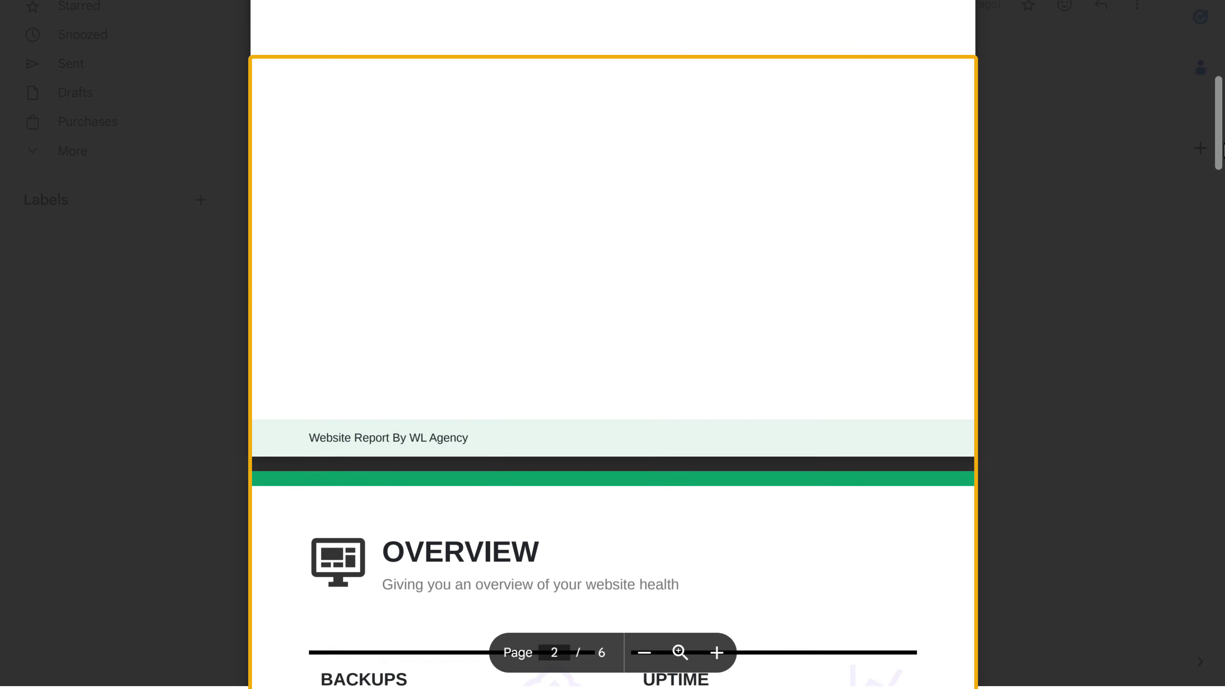
scroll(1201, 145, "down", 10)
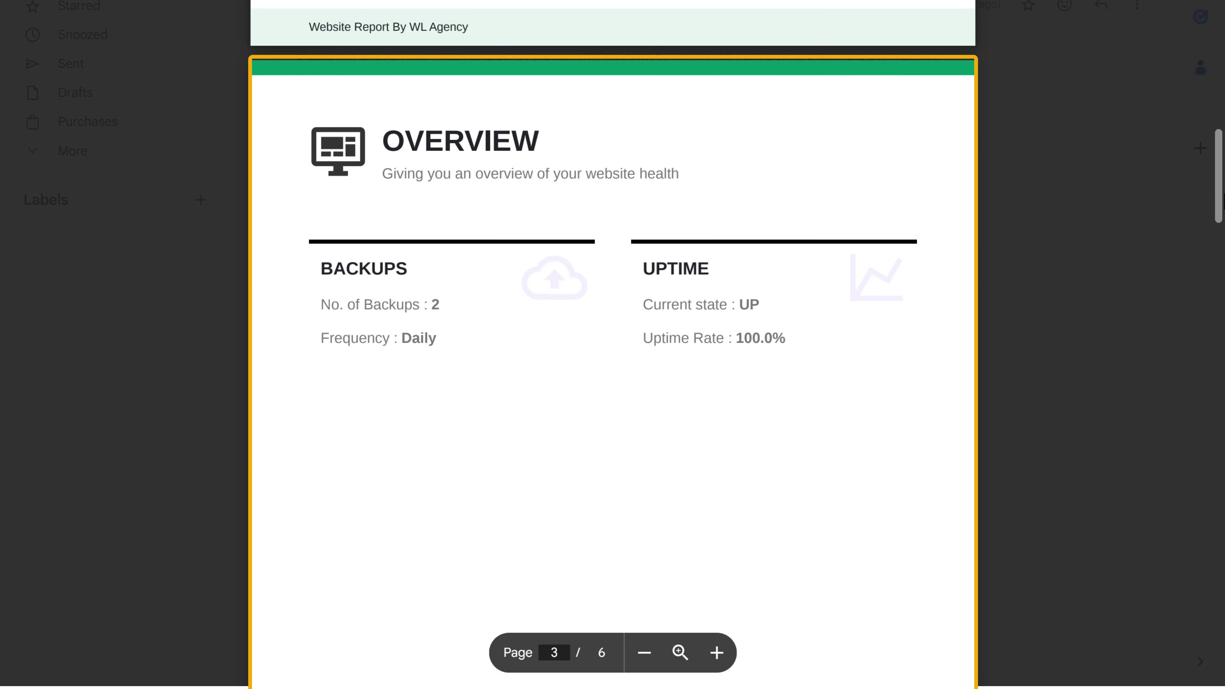
scroll(1201, 144, "up", 15)
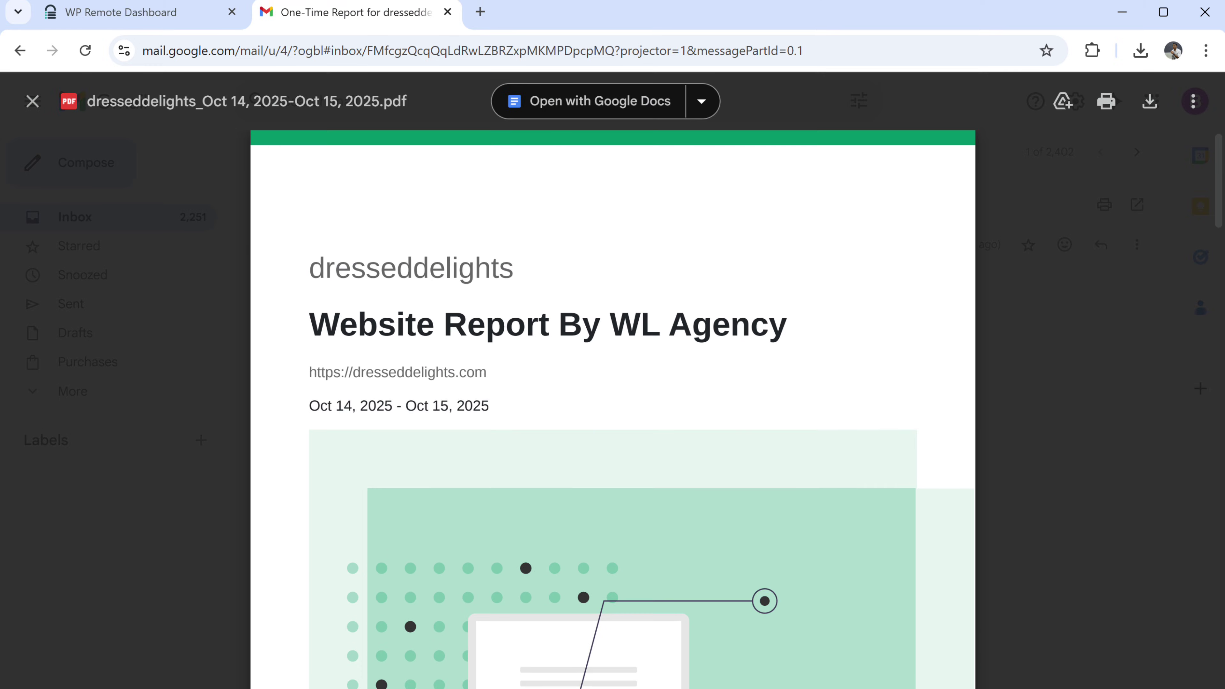
left_click(236, 19)
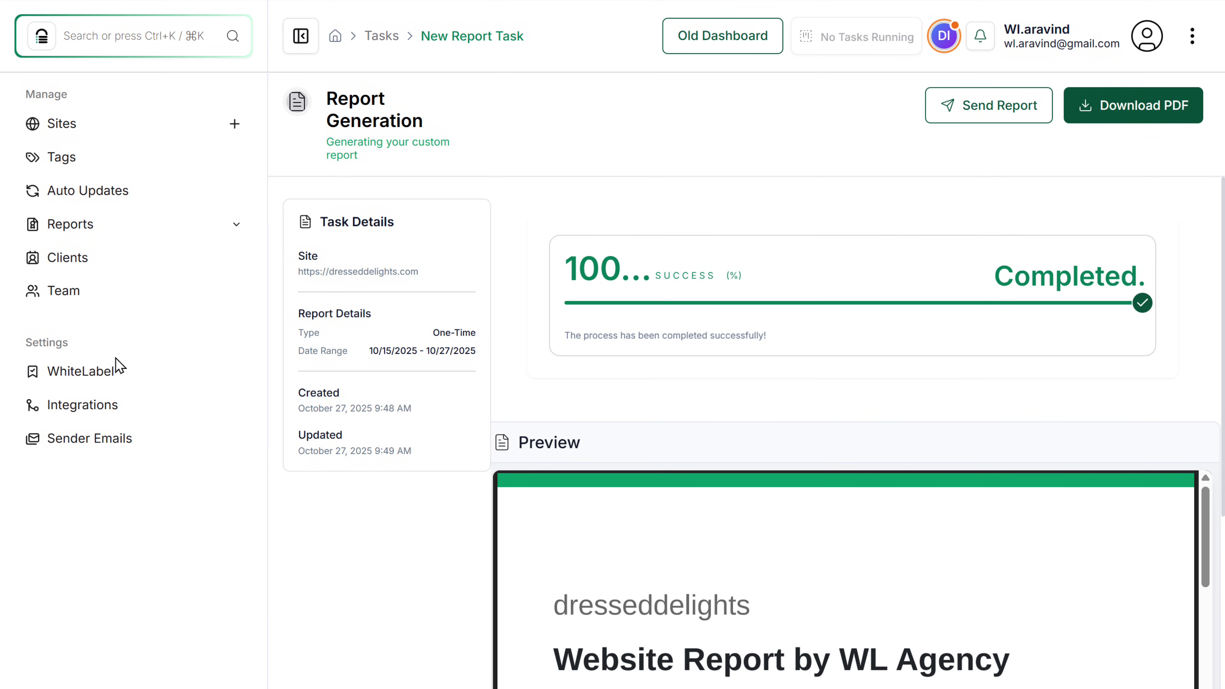
Save the Plugin Whitelabel branding as WL Agency Backup & Security by WL Agency.
left_click(110, 376)
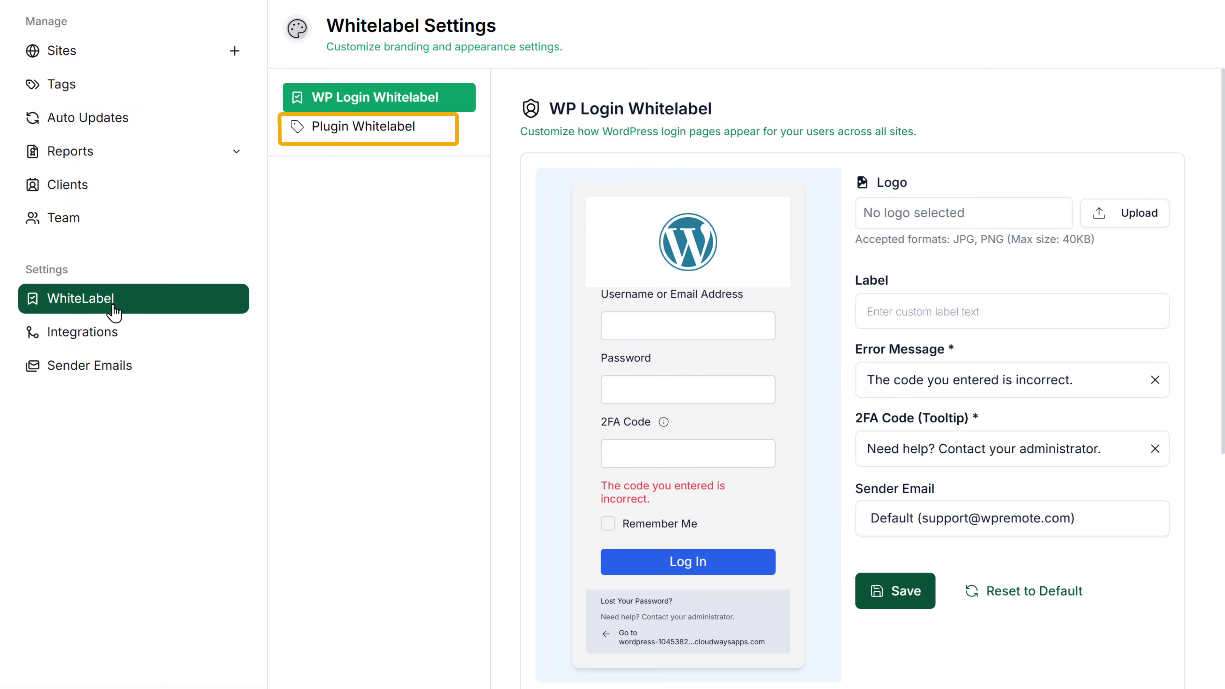
left_click(418, 132)
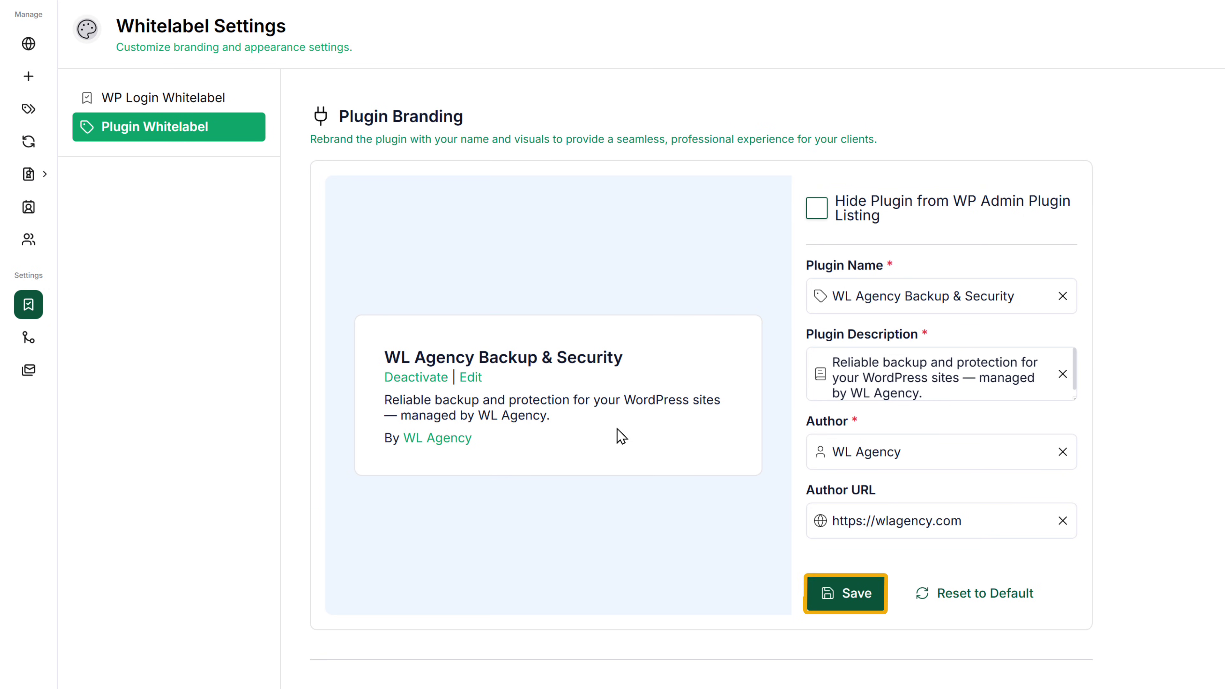
left_click(834, 596)
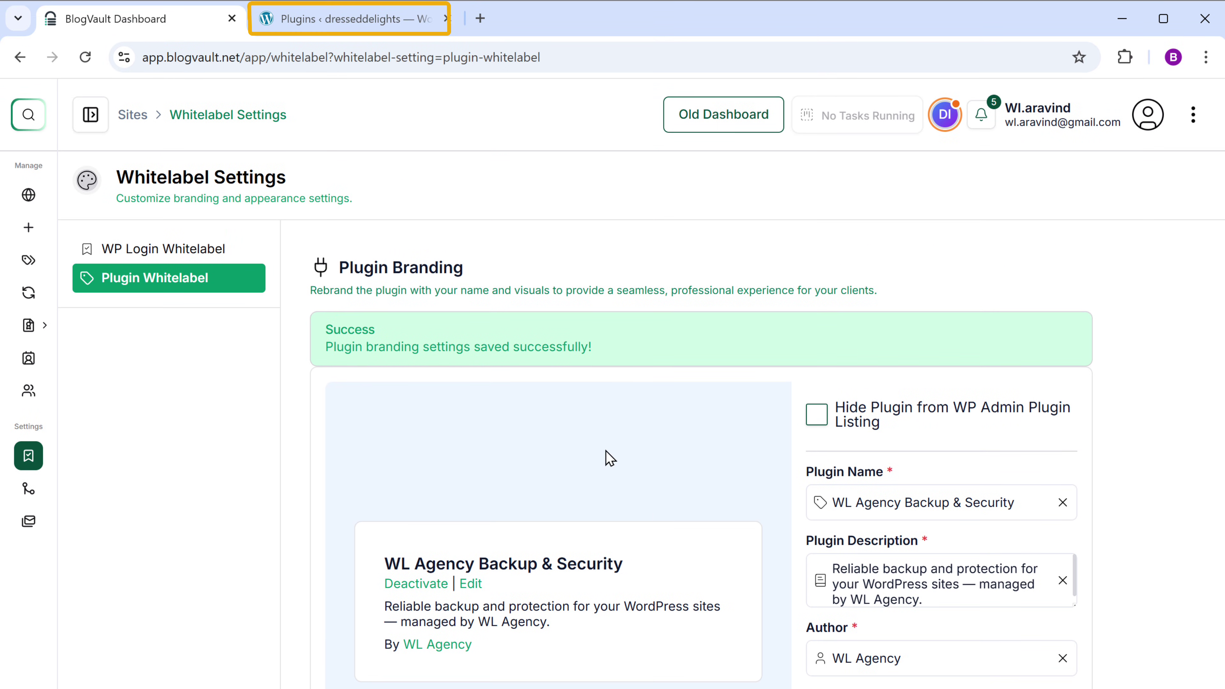
left_click(355, 33)
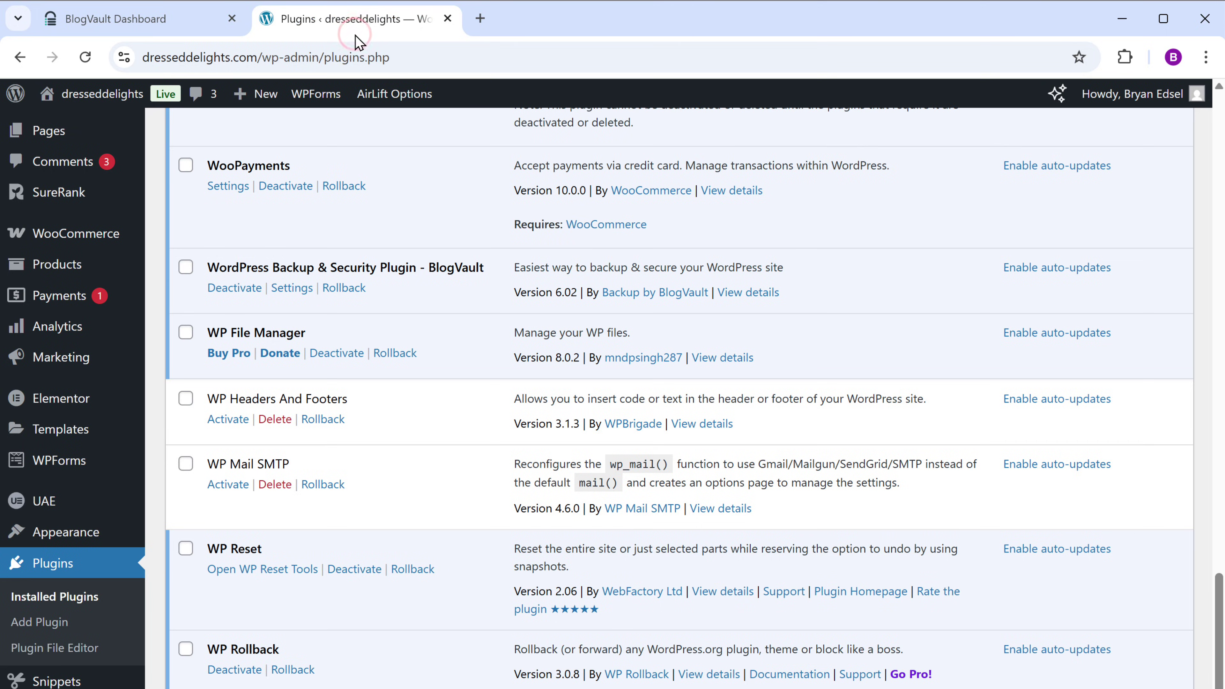
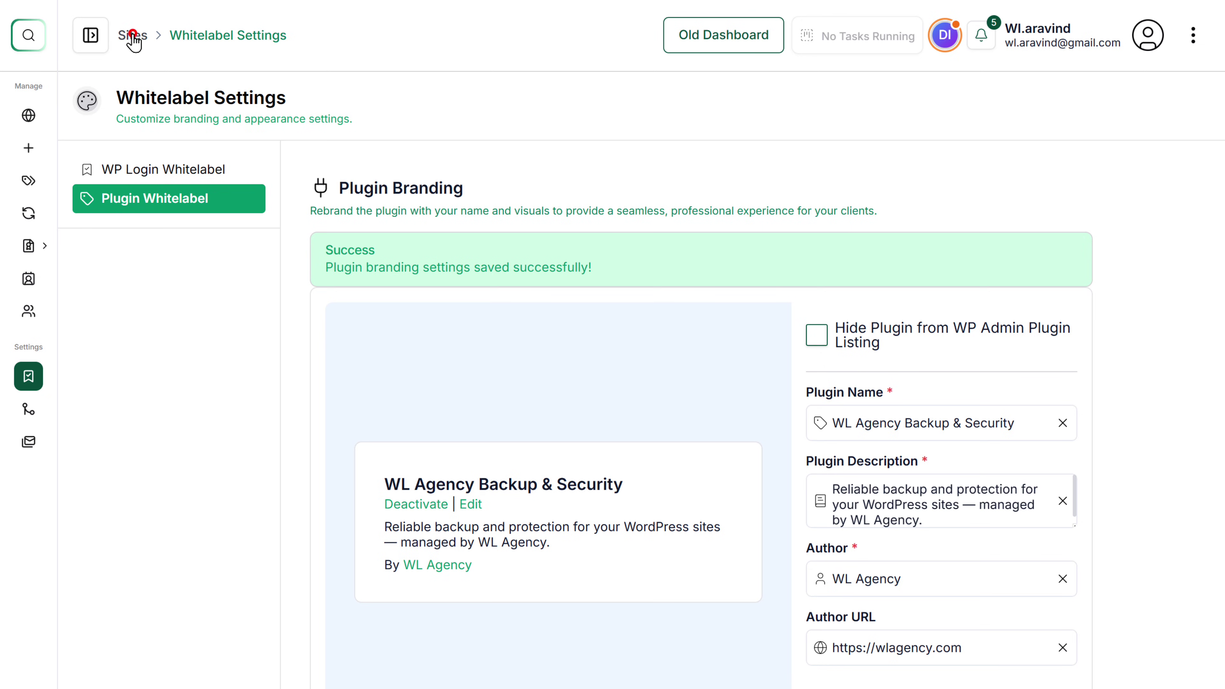
Navigate from the white-label settings through Sites to the empty Tags page.
left_click(133, 35)
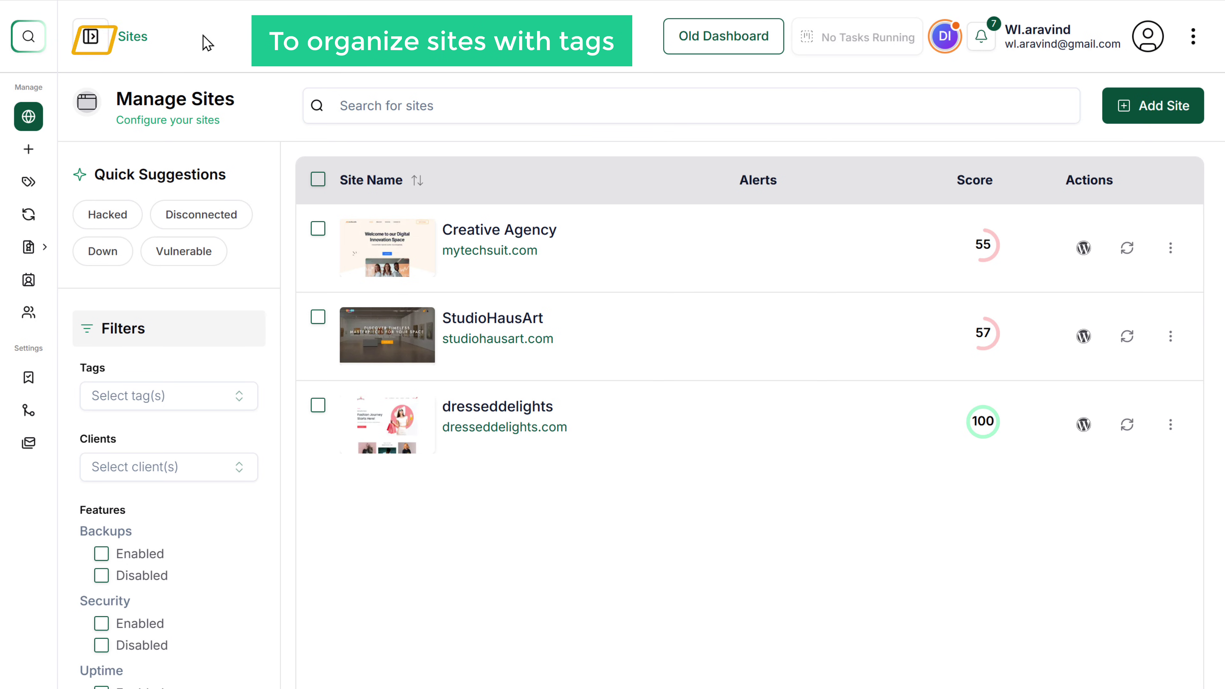
left_click(95, 46)
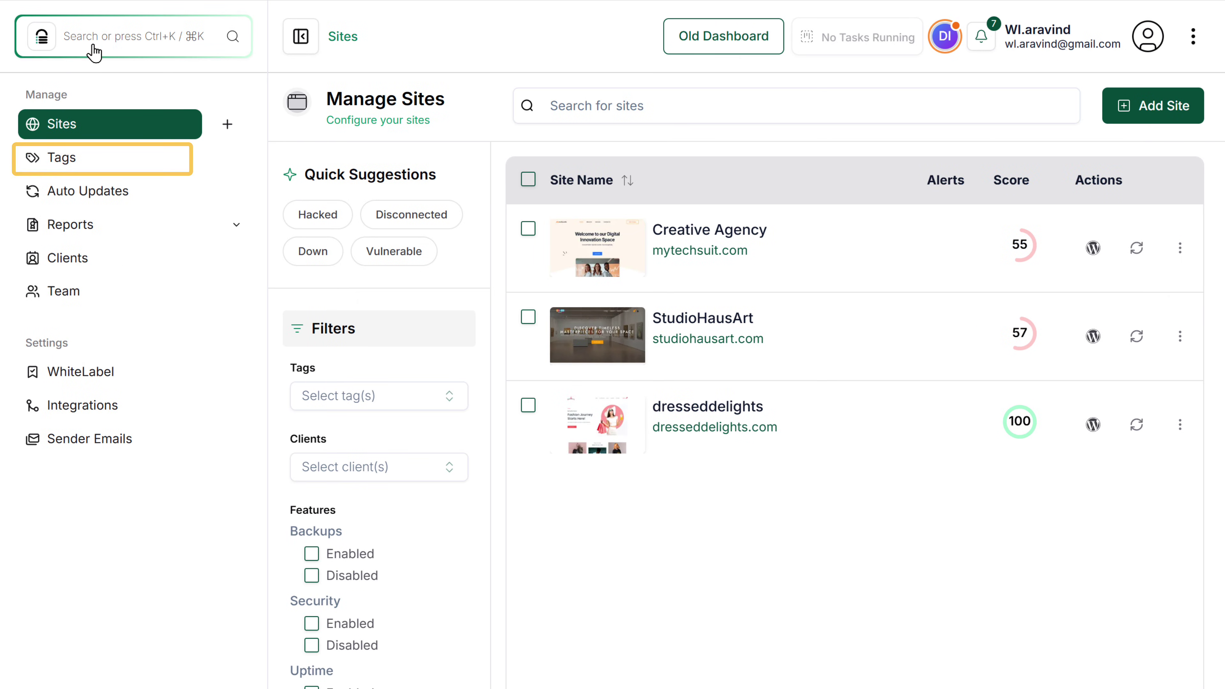
left_click(81, 166)
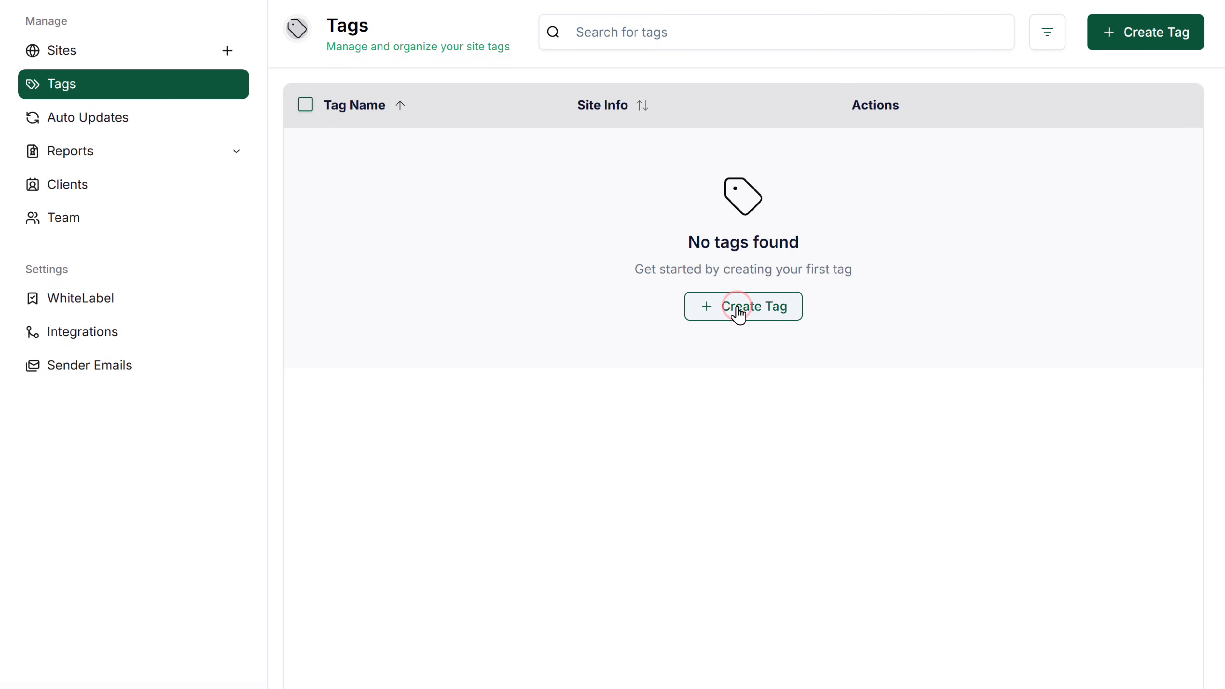
Add a new 'Starter Plan' tag coloured bright green #2cbe04 and save it.
left_click(738, 383)
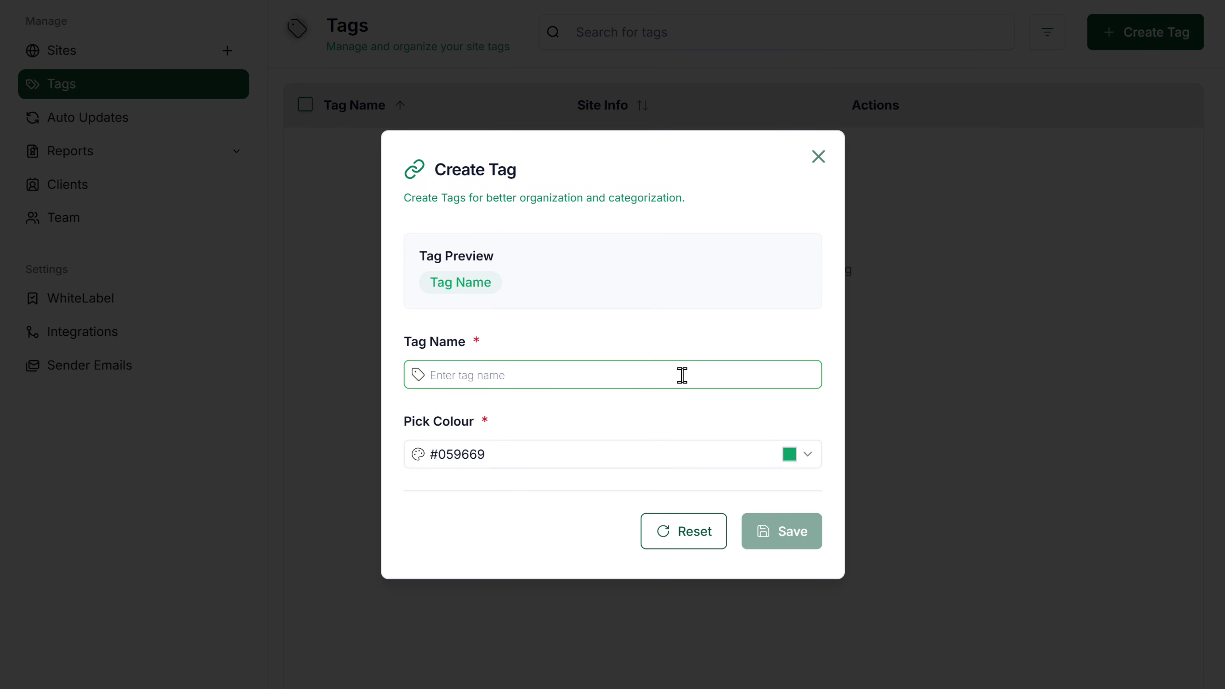
type("Starter Plan")
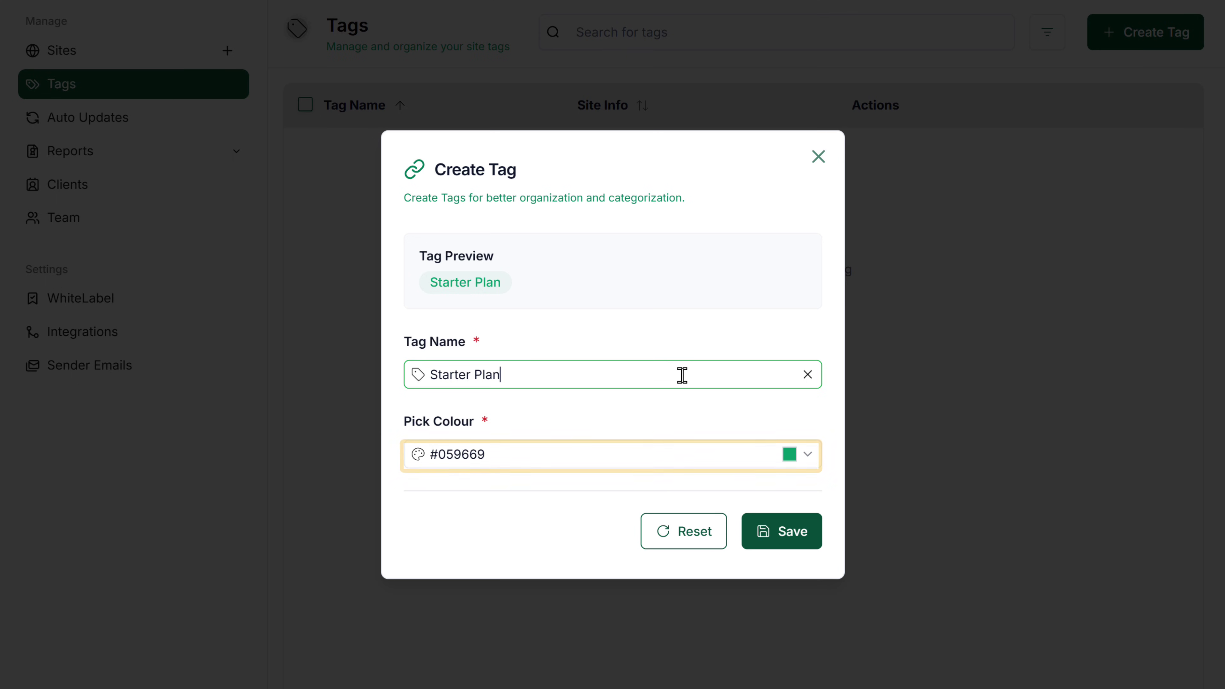
left_click(789, 455)
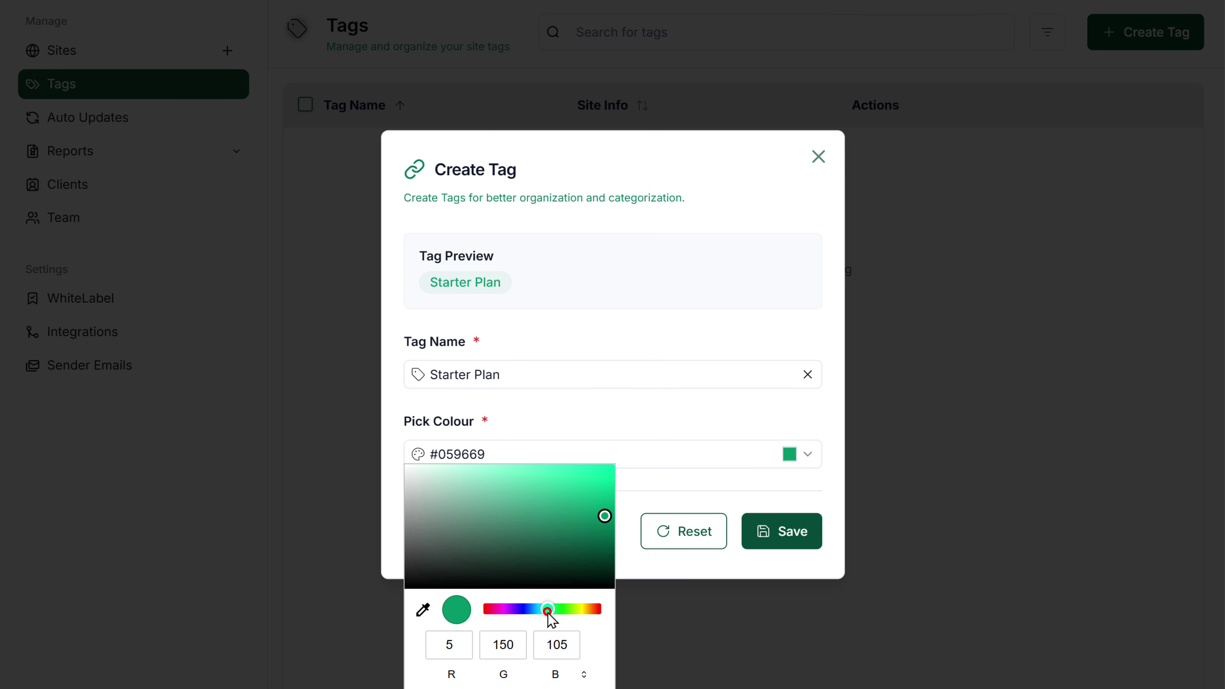
left_click_drag(548, 611, 564, 609)
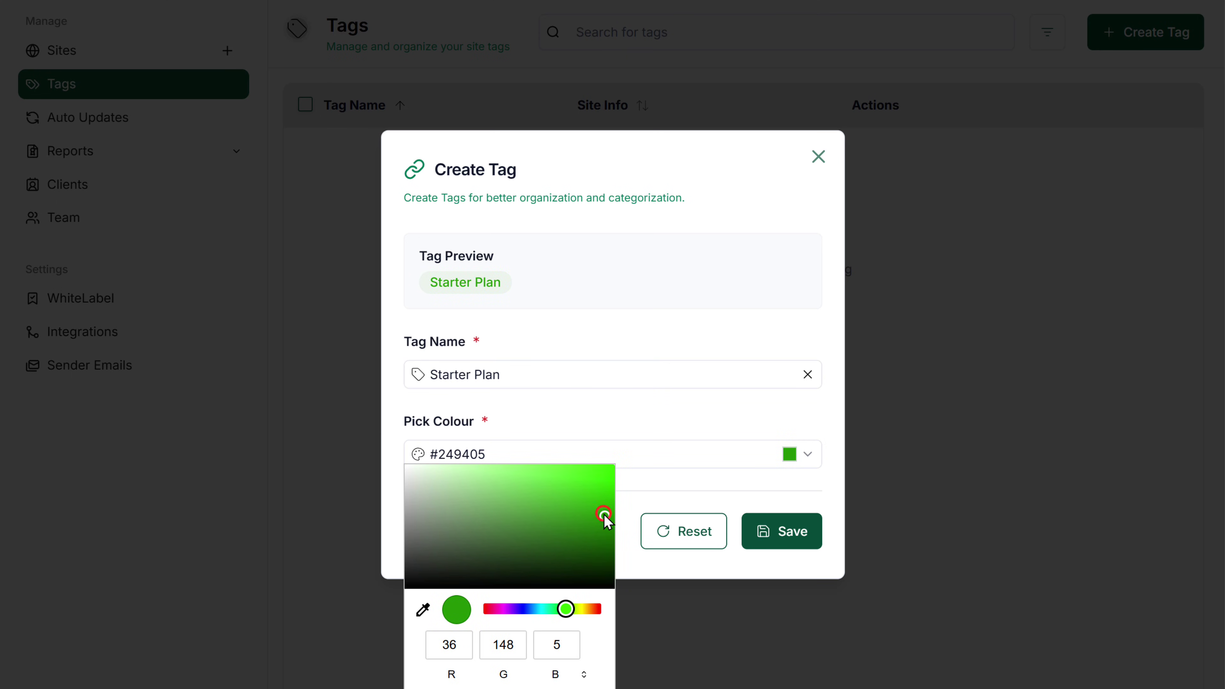
left_click_drag(604, 514, 609, 497)
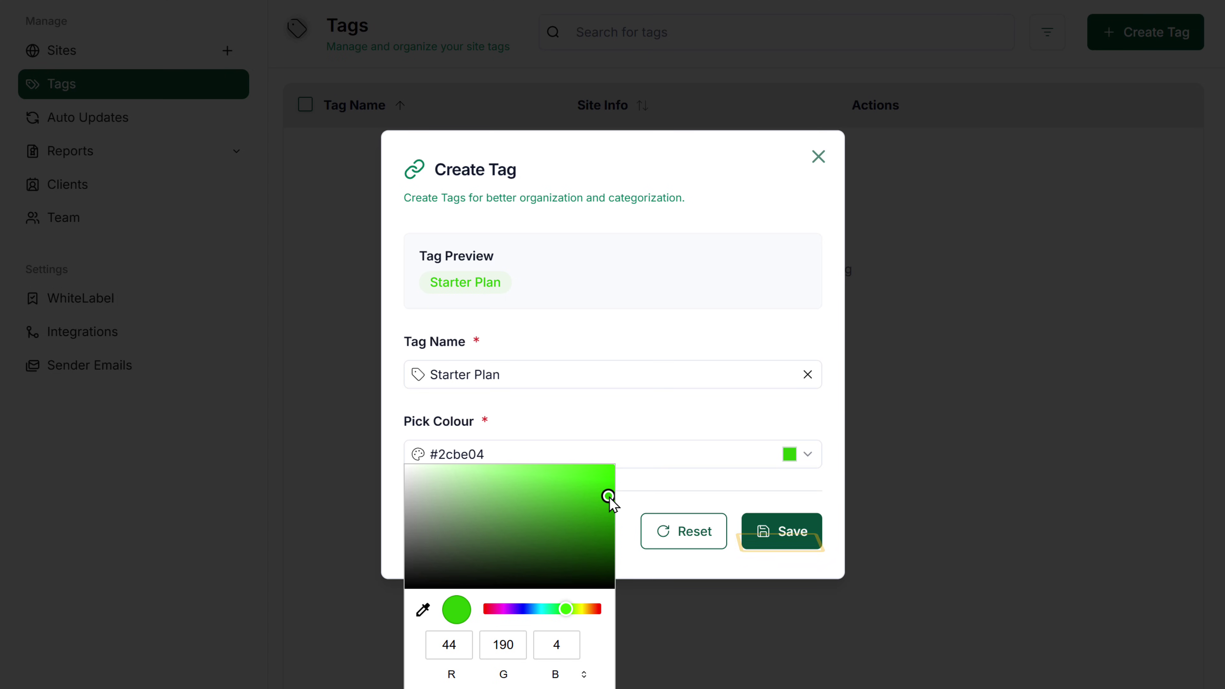
left_click(776, 532)
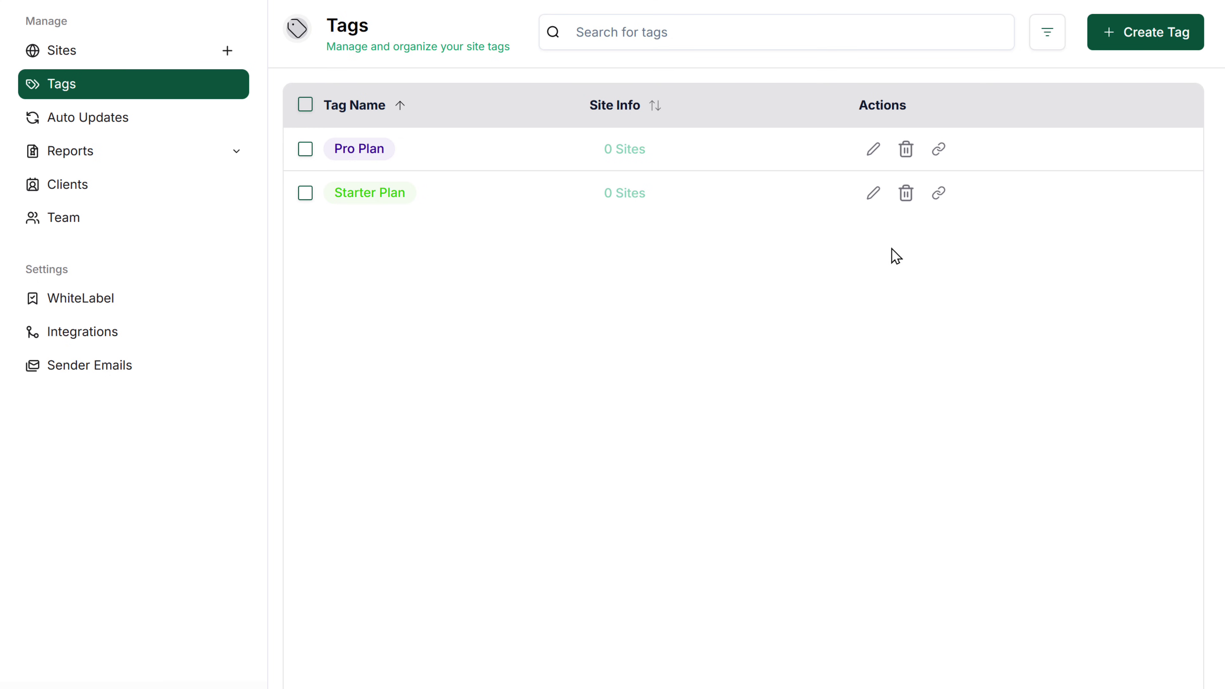
Tag dresseddelights and StudioHausArt with Pro Plan, then return to the Manage Sites list.
left_click(933, 154)
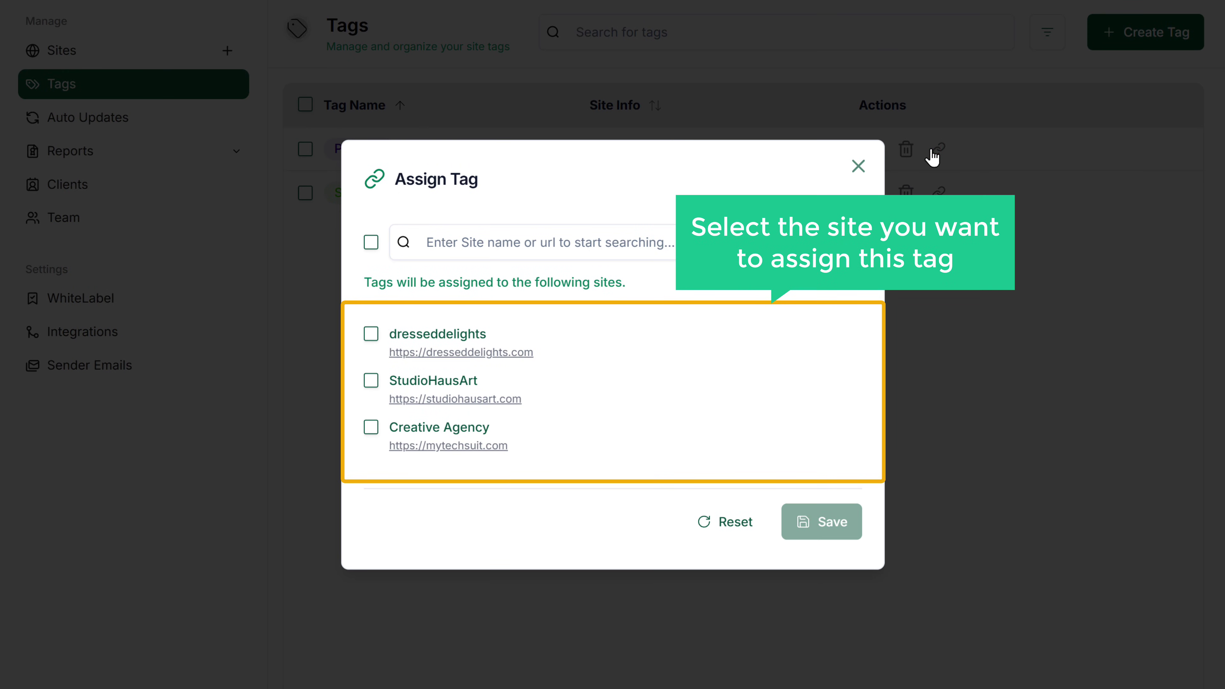
left_click(371, 334)
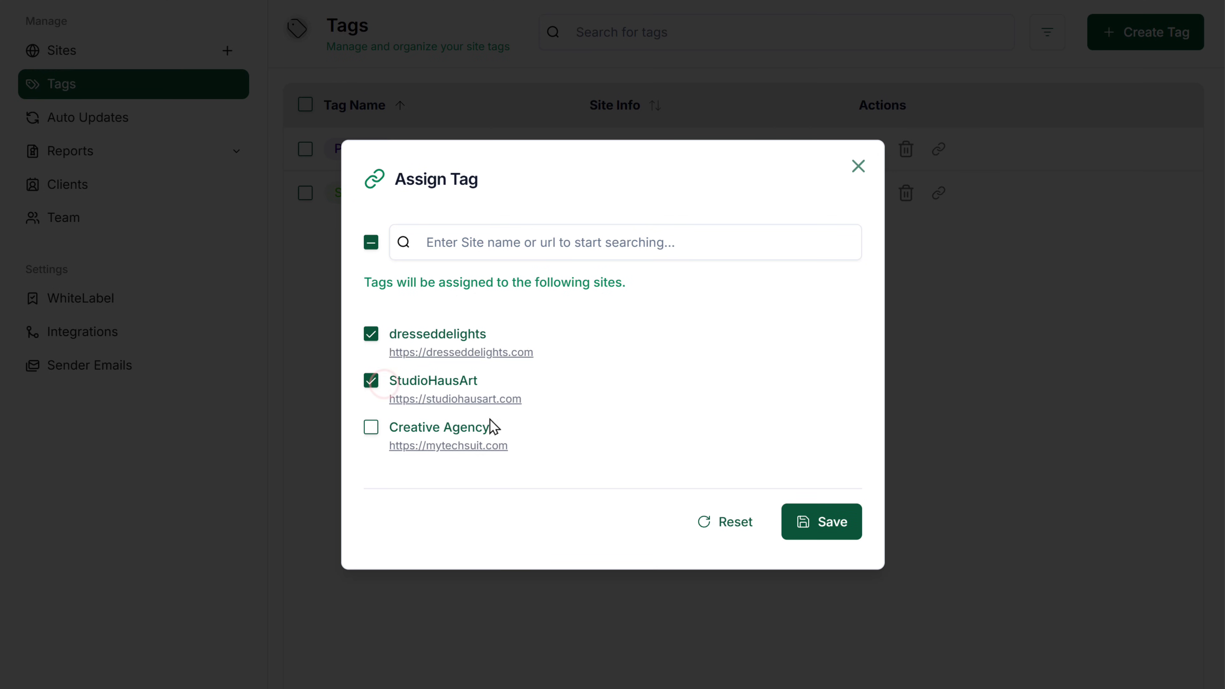
left_click(814, 526)
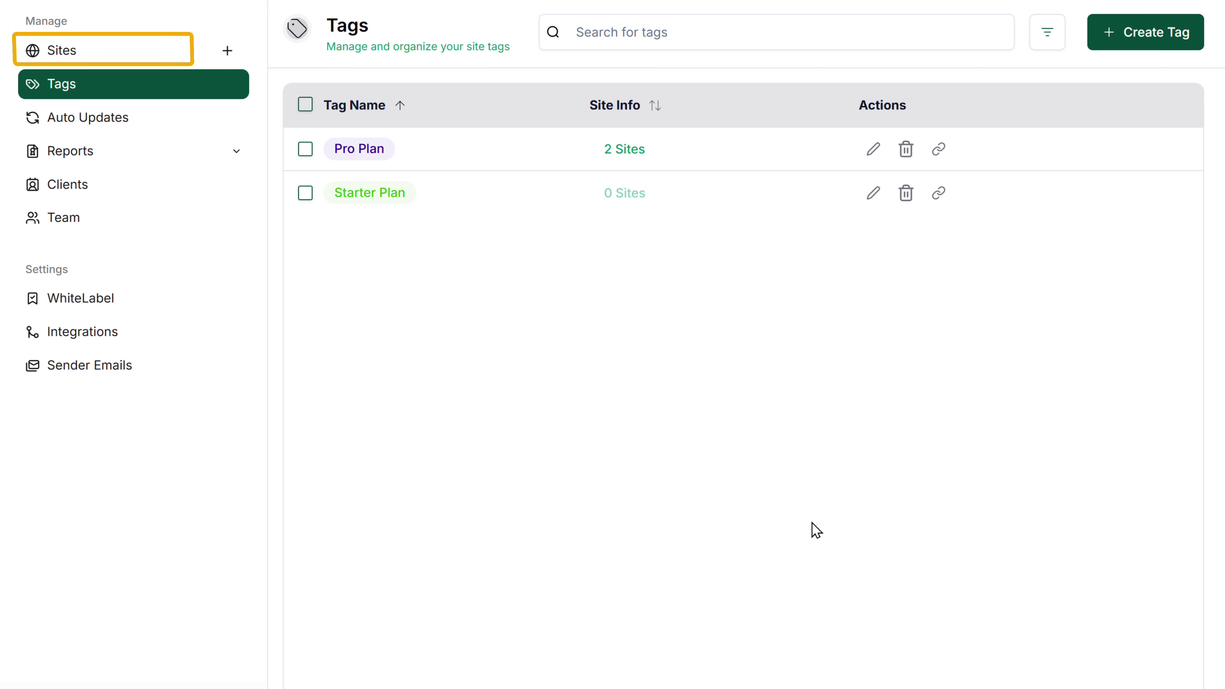
left_click(41, 48)
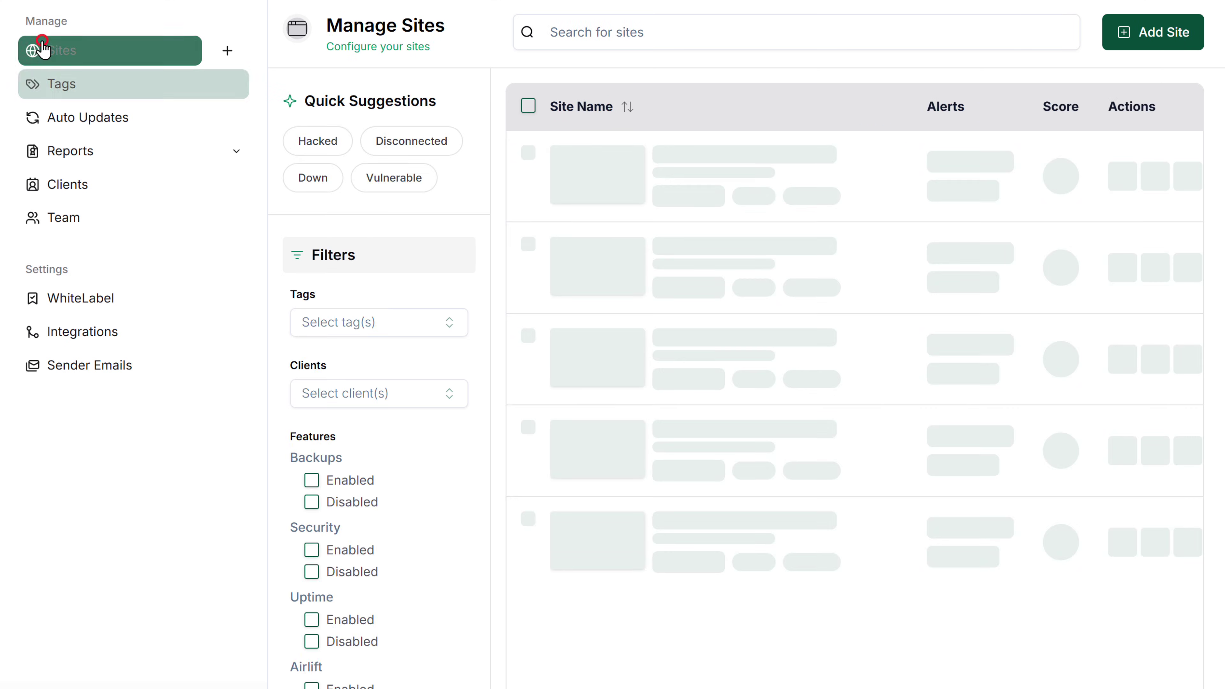